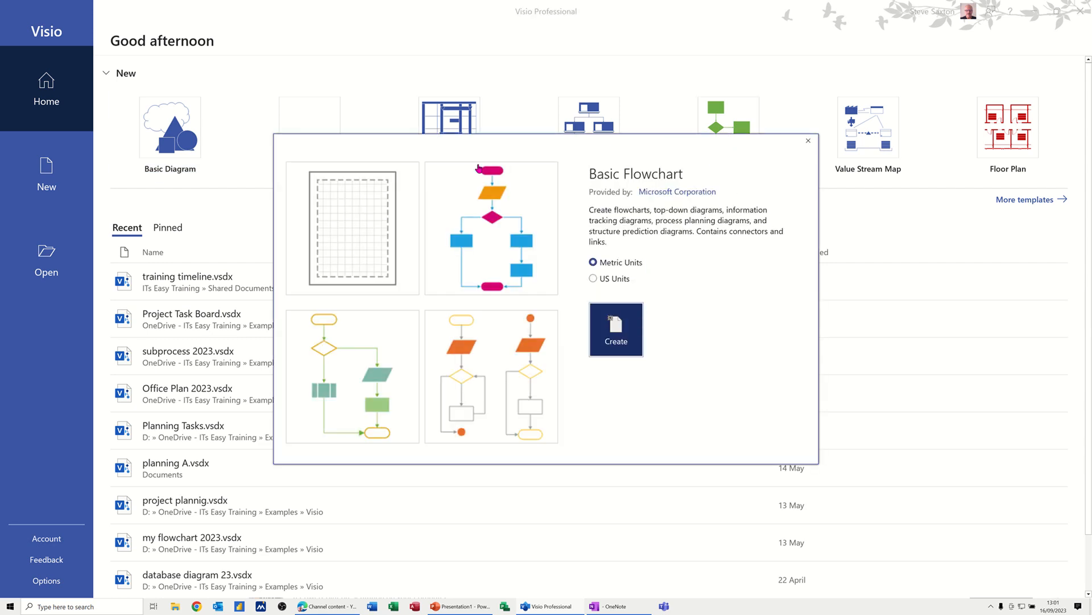
Create a blank Basic Flowchart drawing in metric units and browse its quick, basic and cross-functional flowchart shapes
click(354, 222)
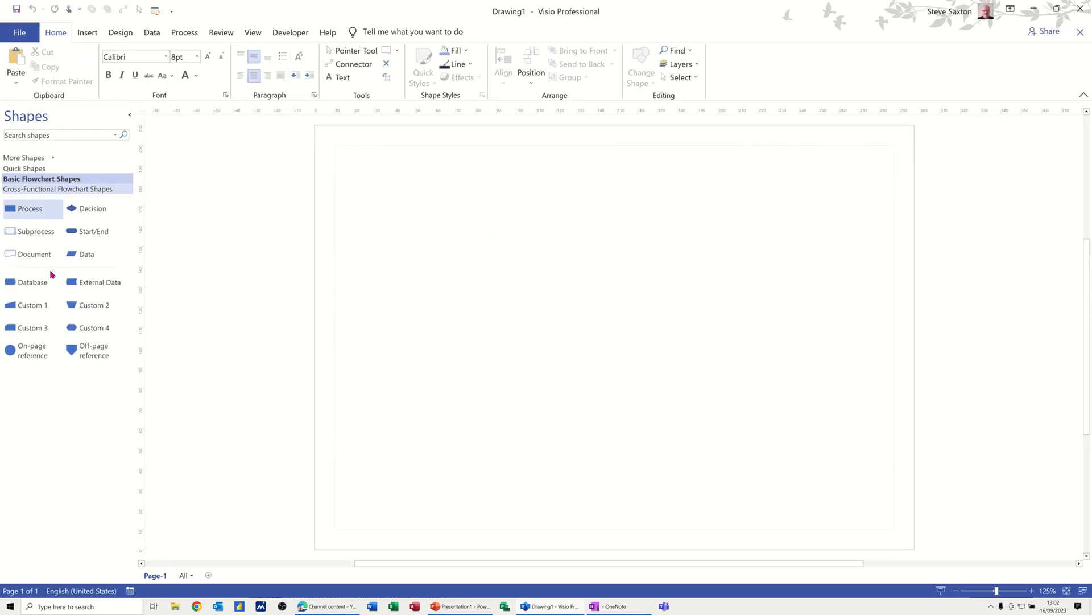
click(29, 159)
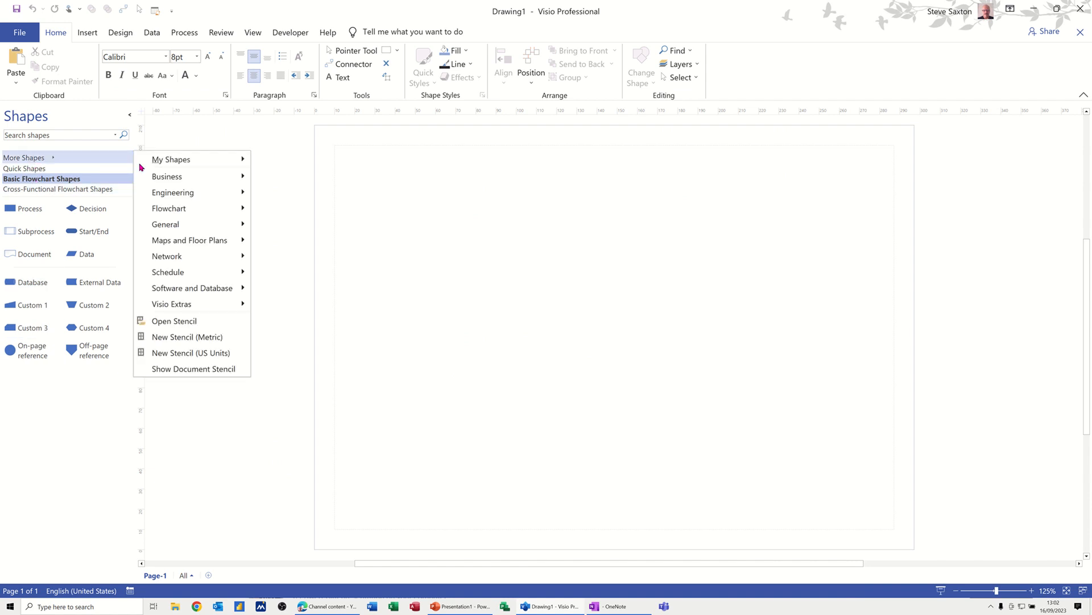
click(43, 169)
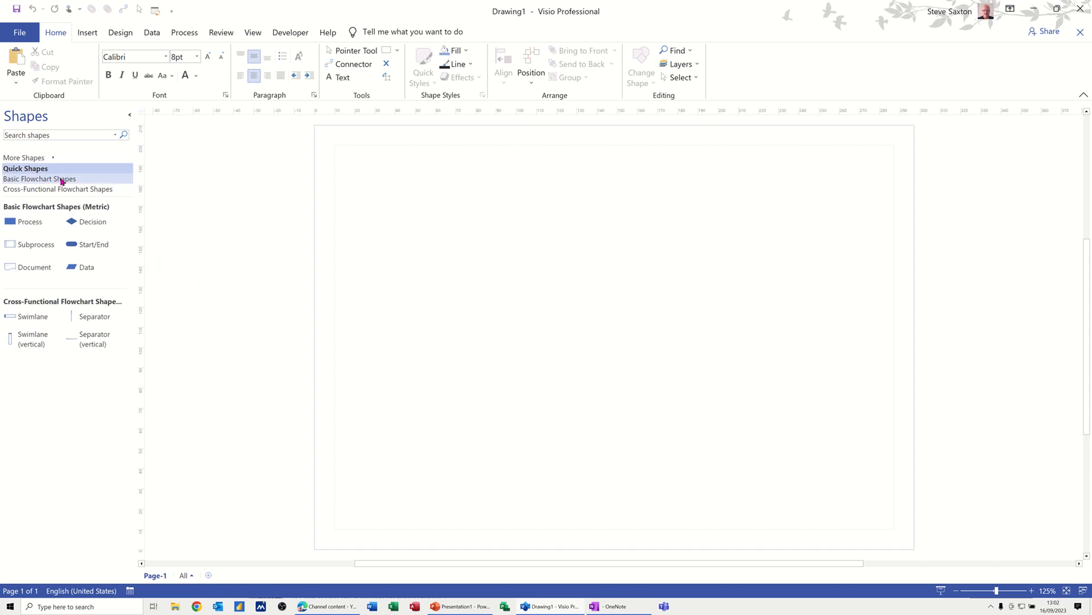
click(62, 180)
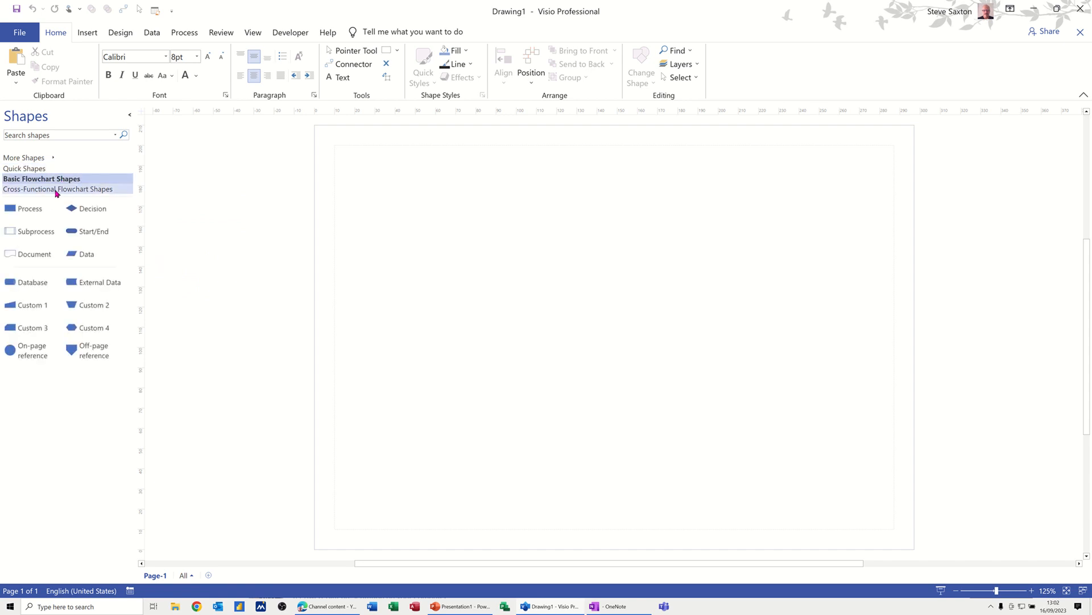
click(57, 193)
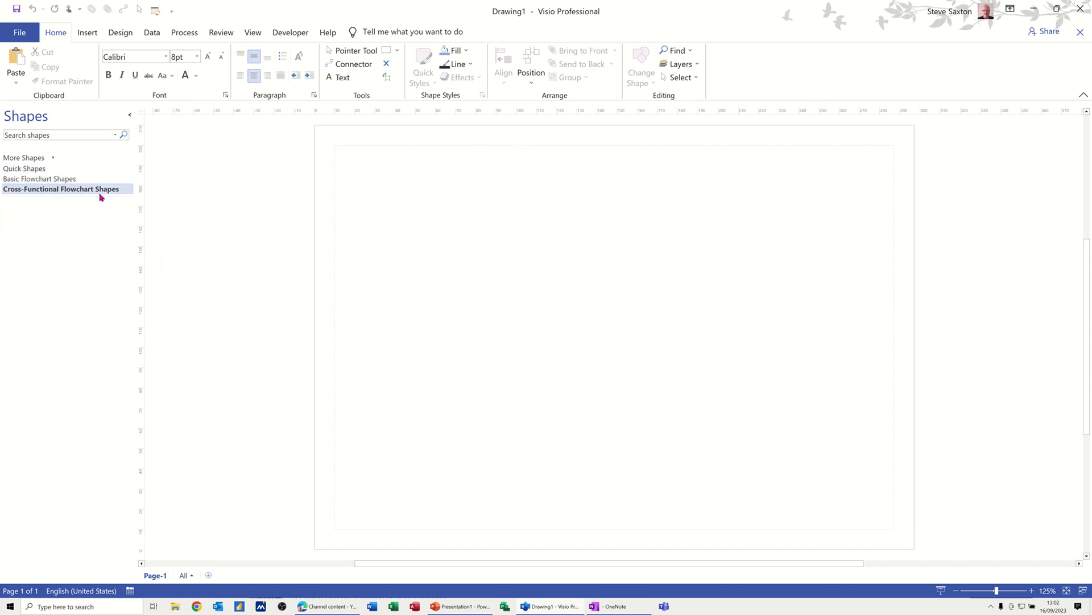
click(46, 179)
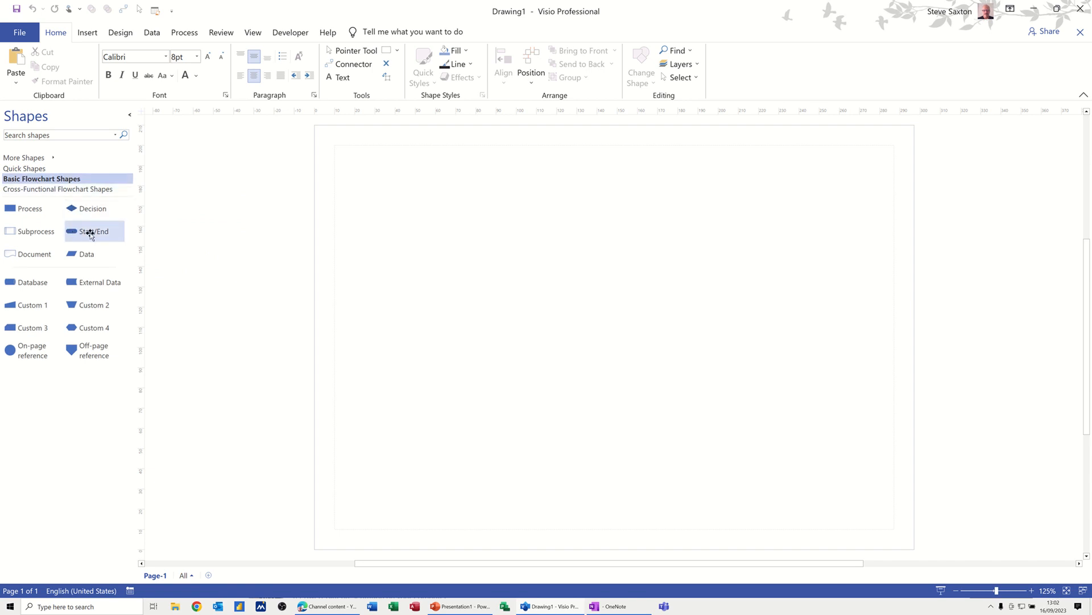
Build a connected vertical chain of Start/End, Process and Decision shapes from the top centre of the page downward
drag(84, 232, 598, 172)
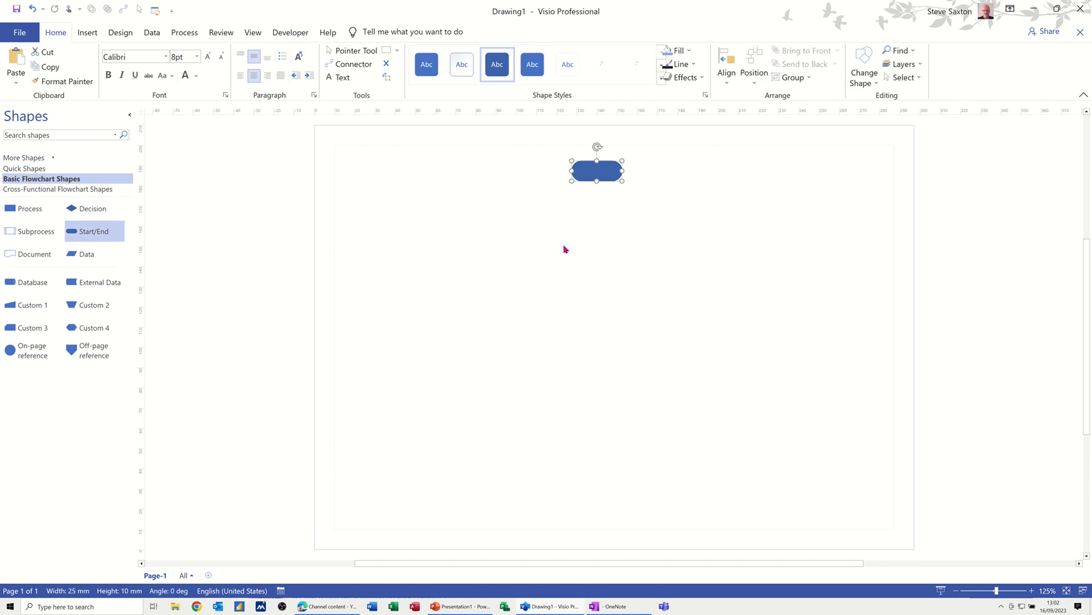
mouse_move(598, 197)
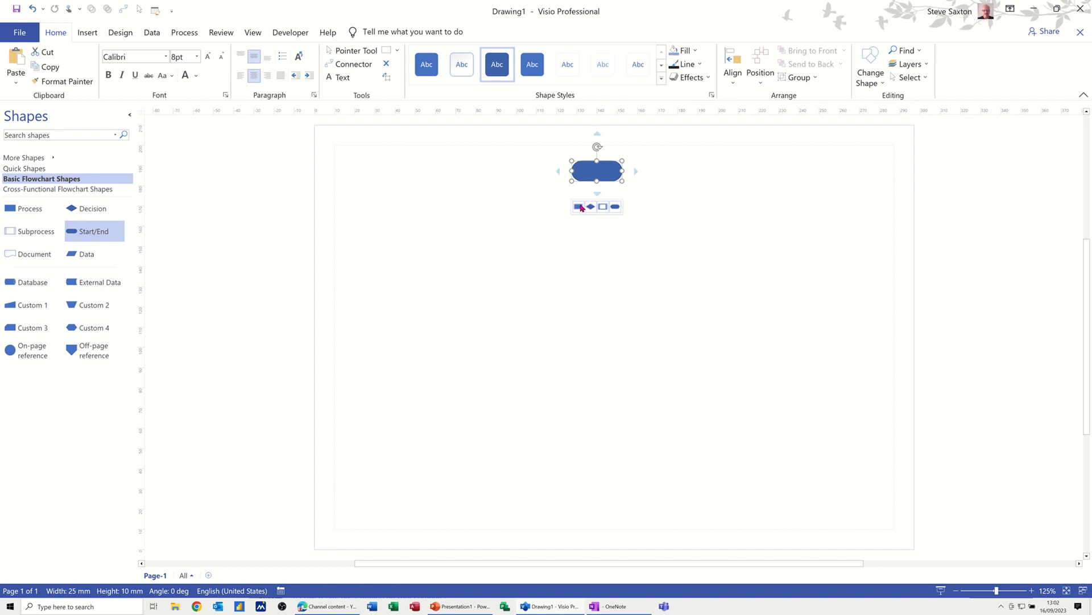
click(579, 208)
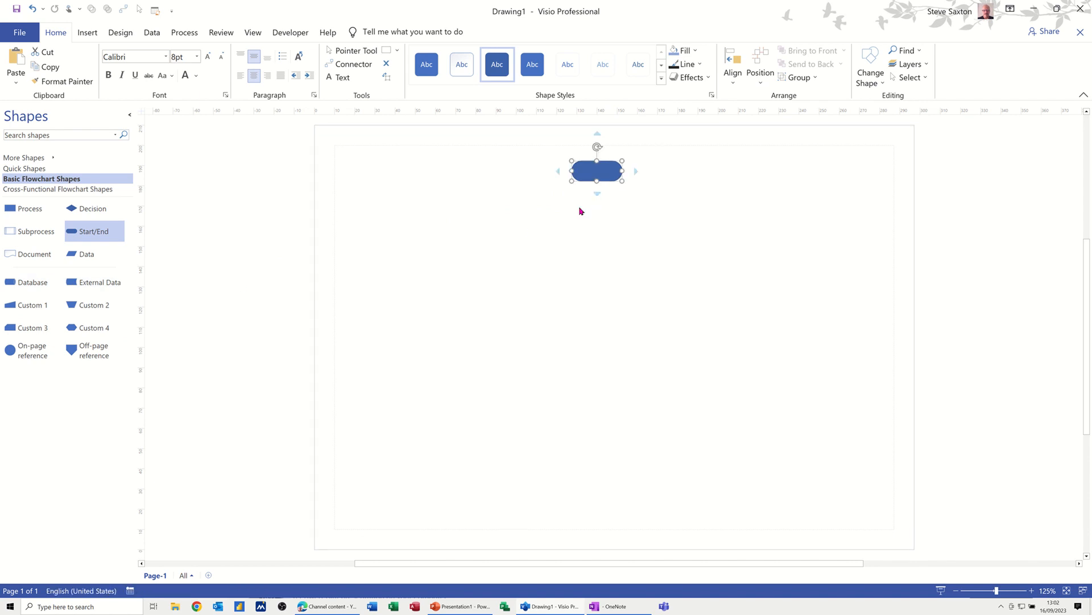
mouse_move(591, 255)
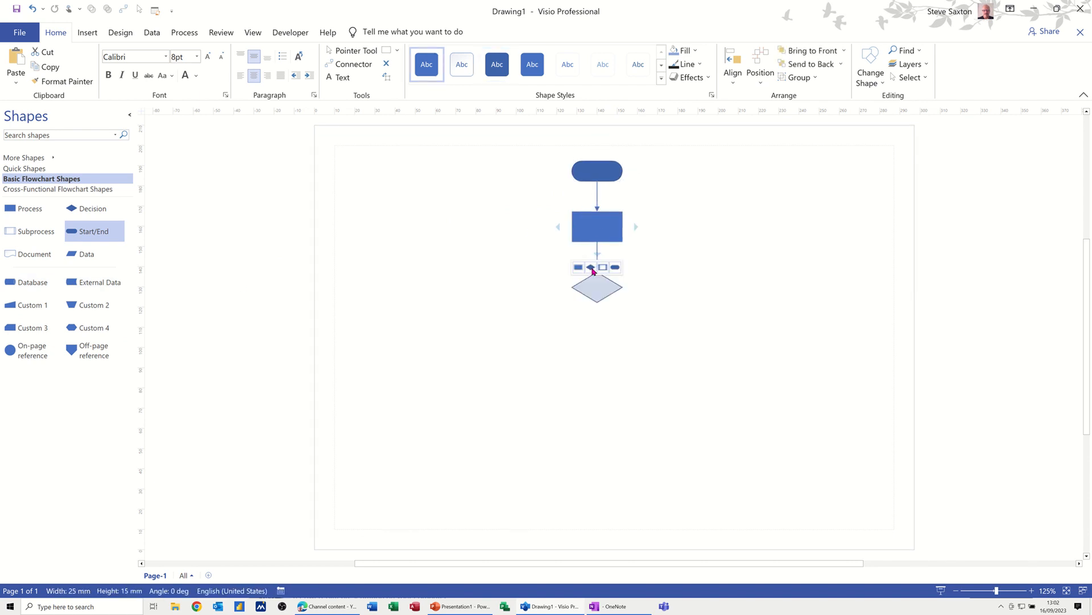
click(591, 267)
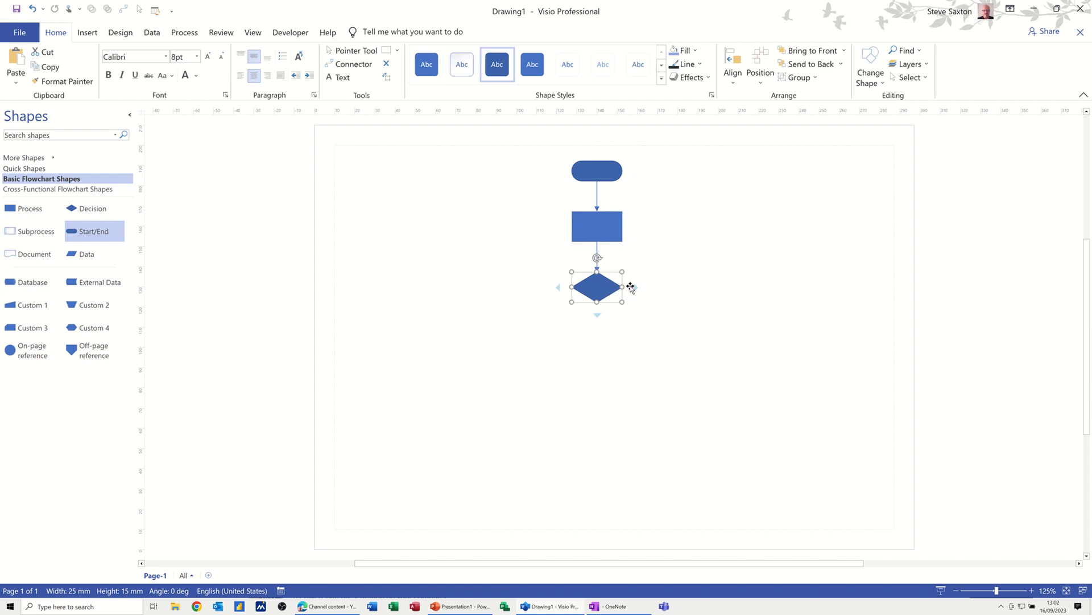
Attach one Process shape to the right of the Decision shape and another directly below it
mouse_move(634, 288)
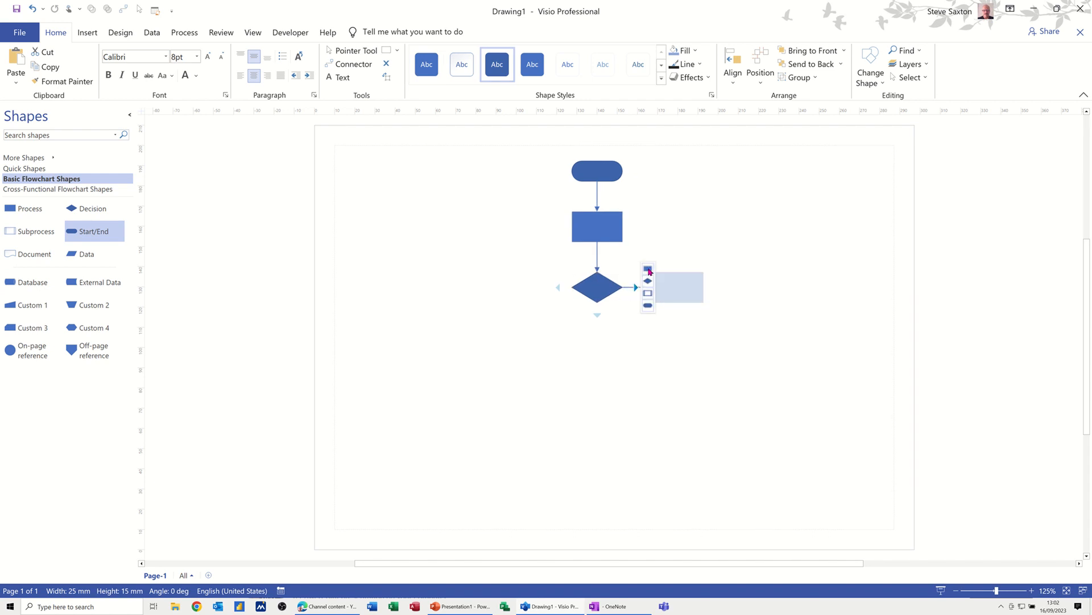
click(648, 270)
mouse_move(716, 288)
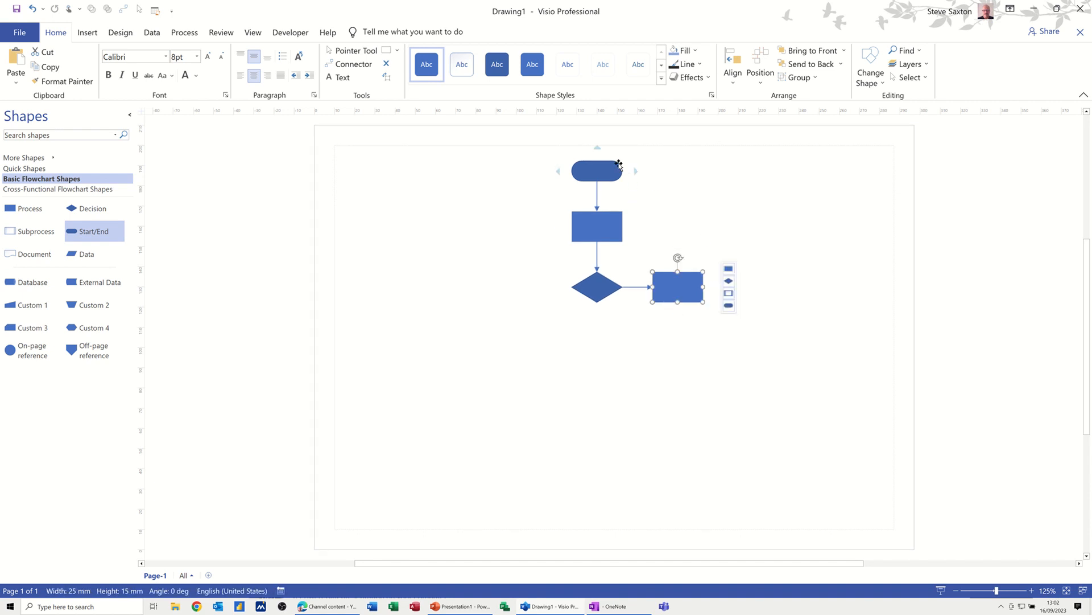
mouse_move(598, 311)
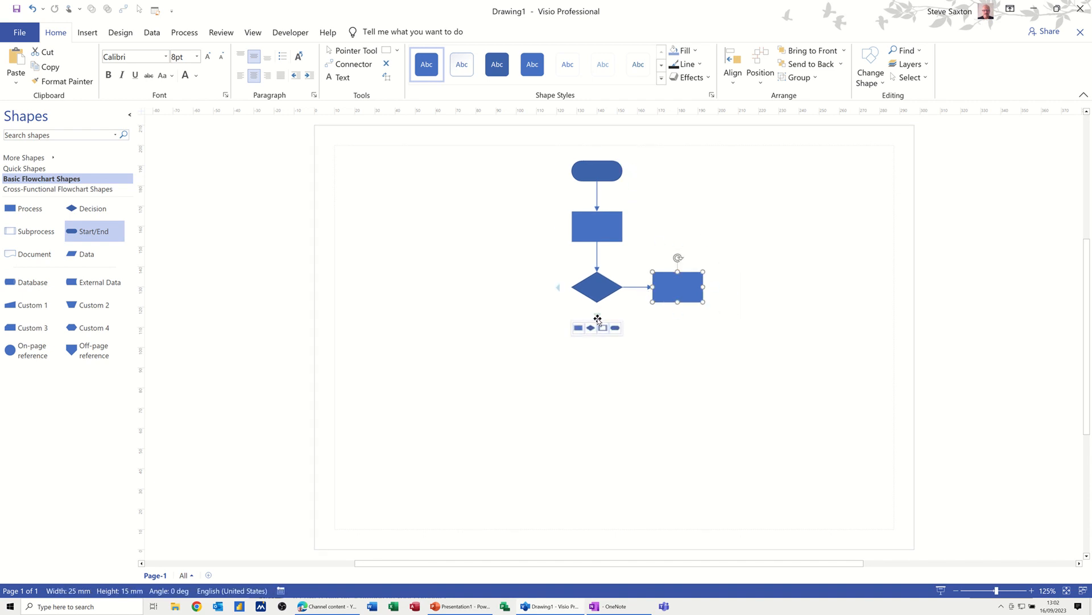
click(578, 328)
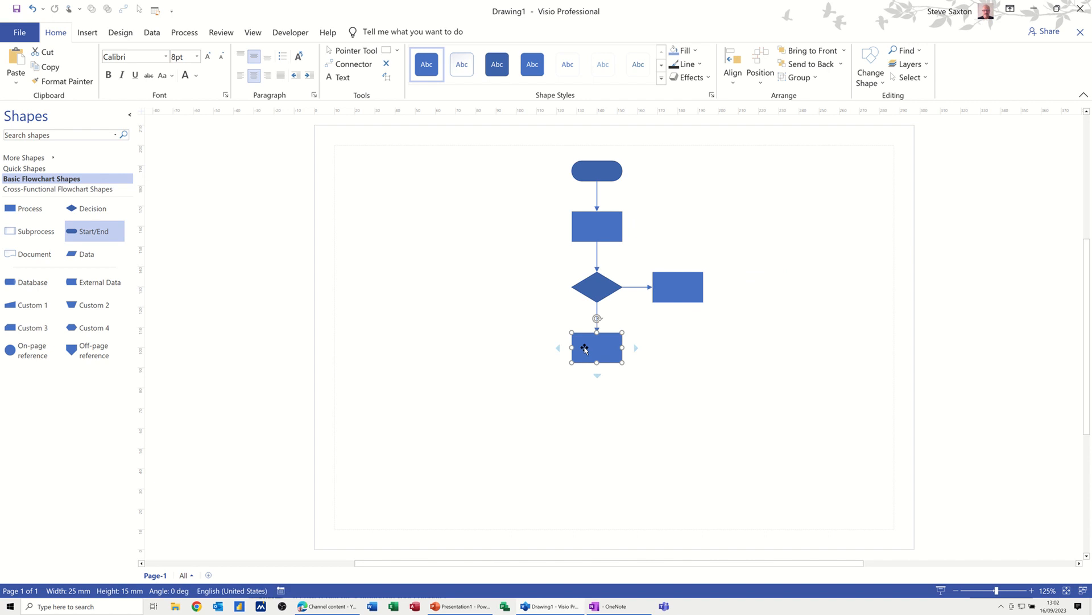
Extend the vertical chain with another Process shape and a closing Start/End shape below it
click(586, 385)
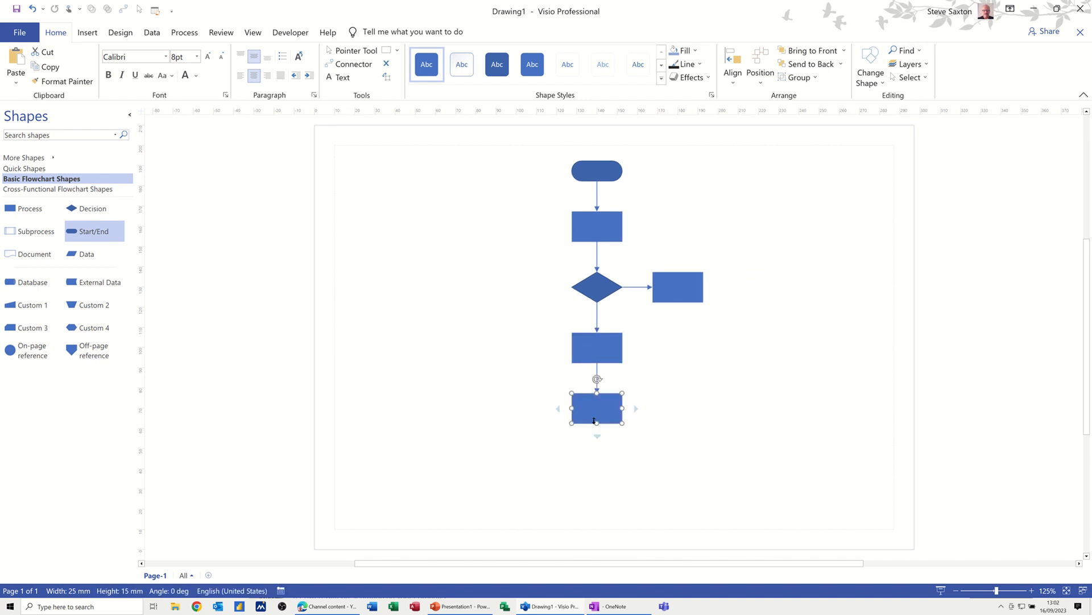
click(605, 445)
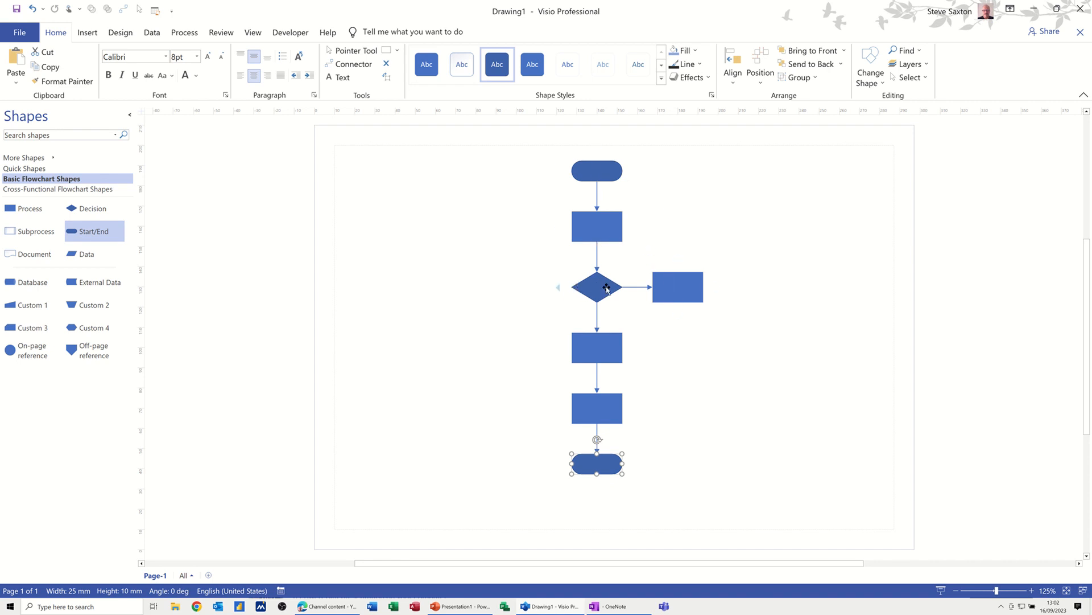
Label the Decision shape's right-hand connector "No" and its downward connector "Yes"
click(636, 287)
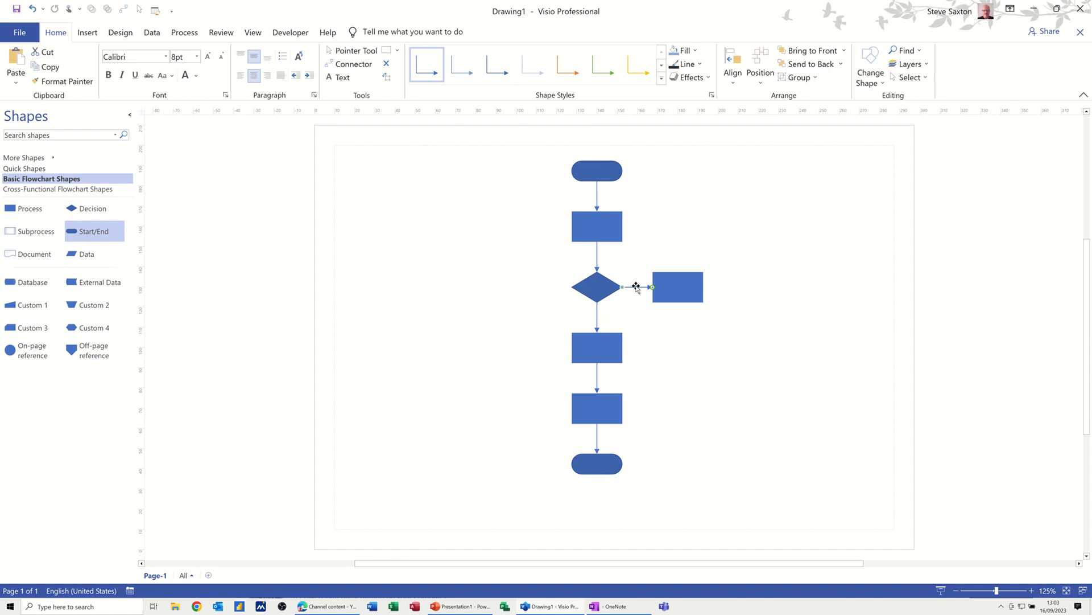
double_click(636, 287)
text(No)
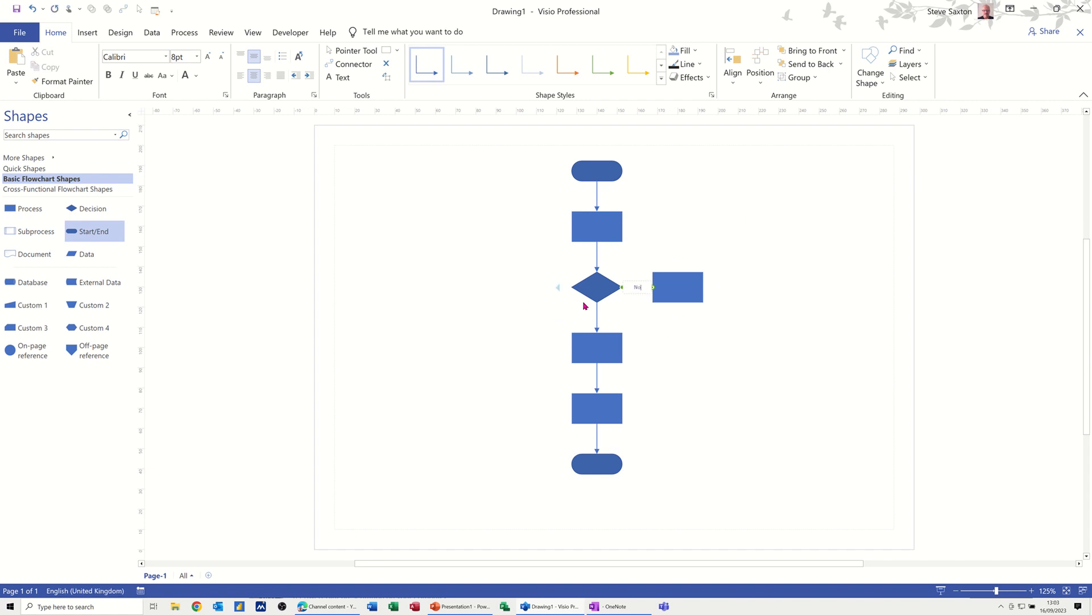
double_click(597, 317)
text(Yes)
click(688, 245)
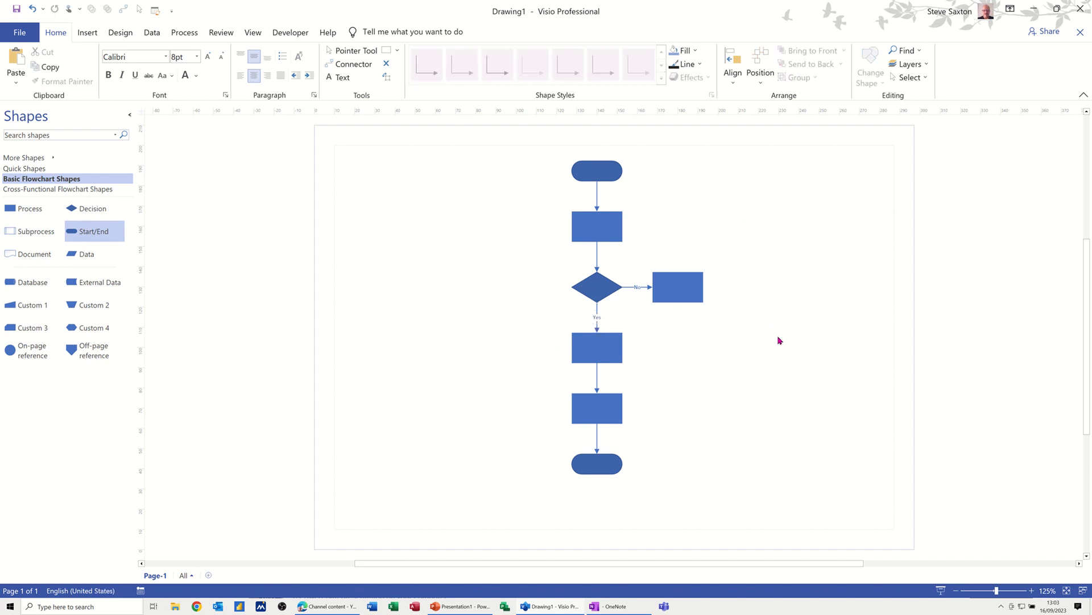
Draw a connector from the right side of the "No" branch Process shape back to the right side of the first Process shape
scroll(779, 340, up, 3)
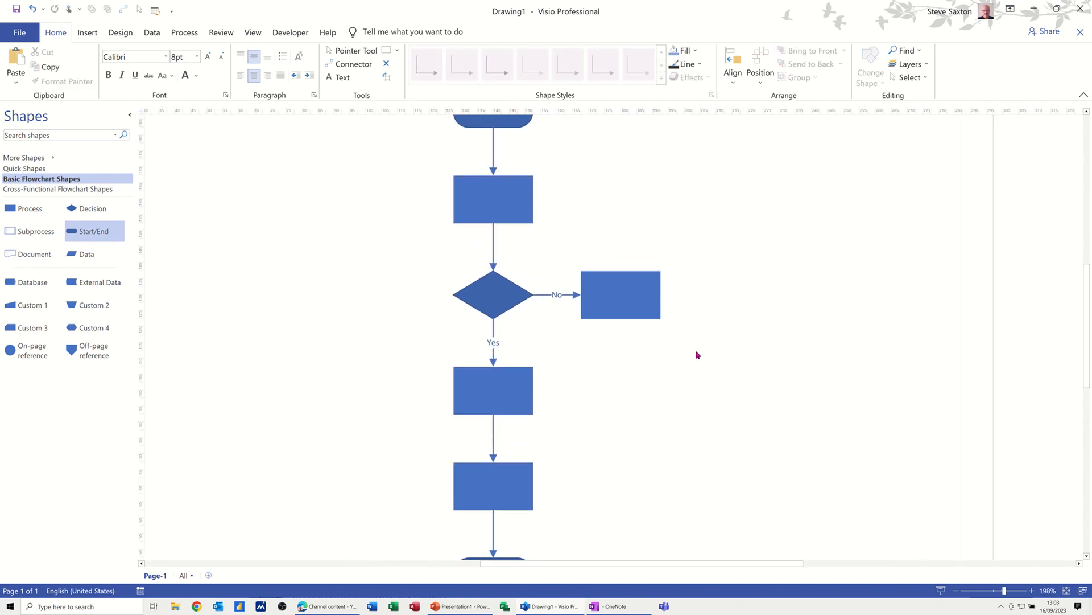
scroll(695, 355, up, 1)
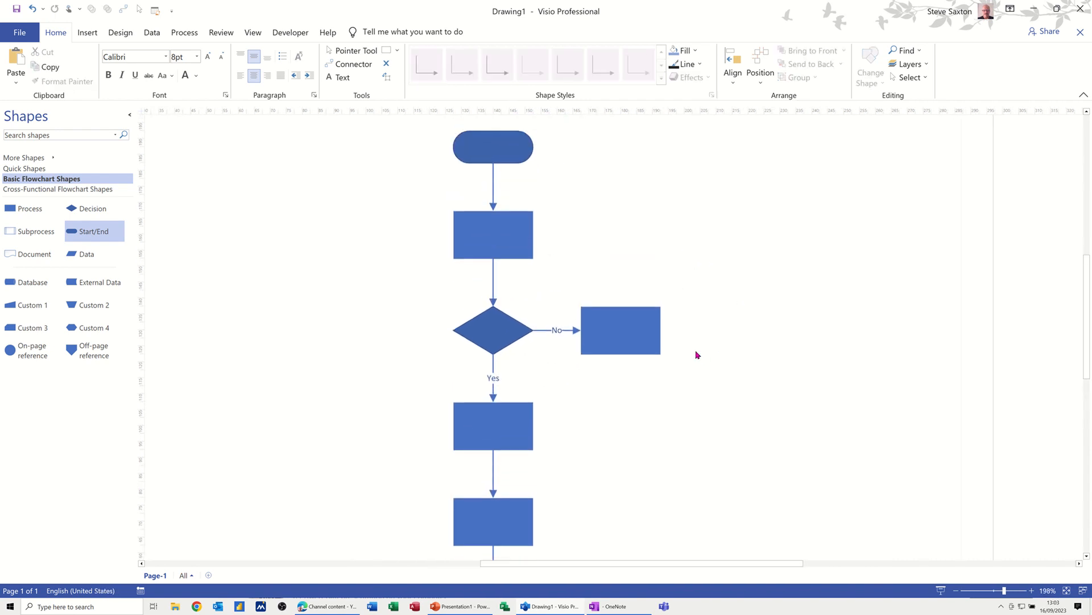
click(349, 64)
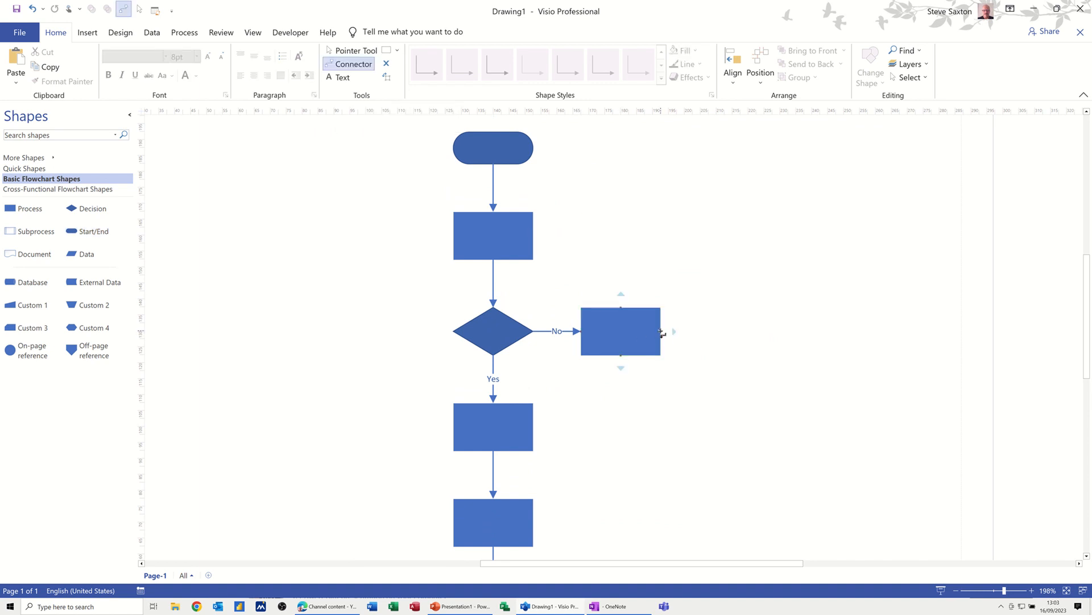
drag(661, 332, 533, 235)
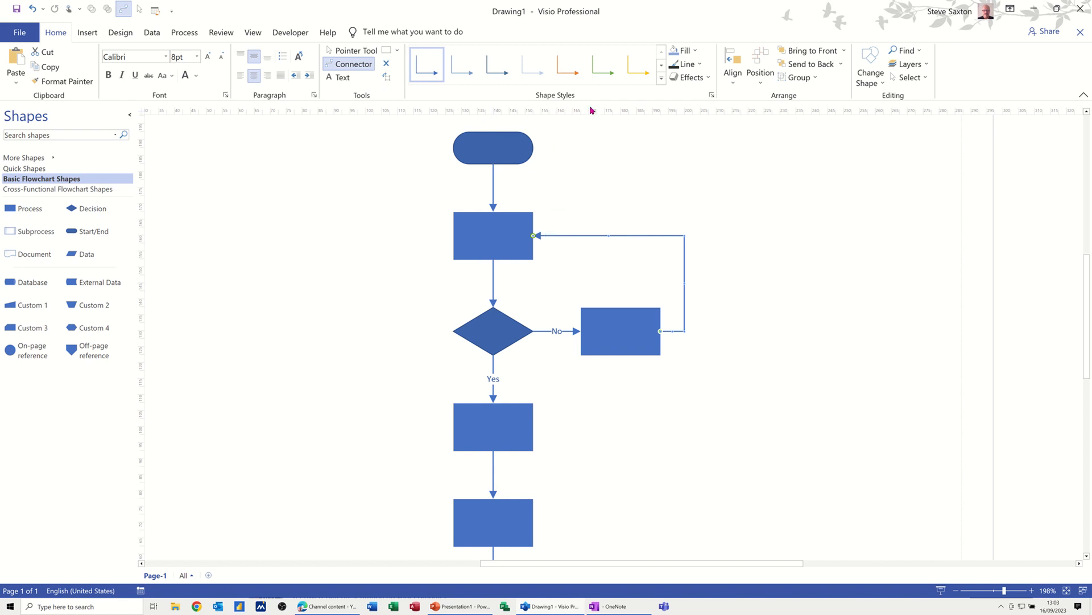
Format the return connector as a long-dashed line in standard red, and go back to the Pointer Tool
click(689, 64)
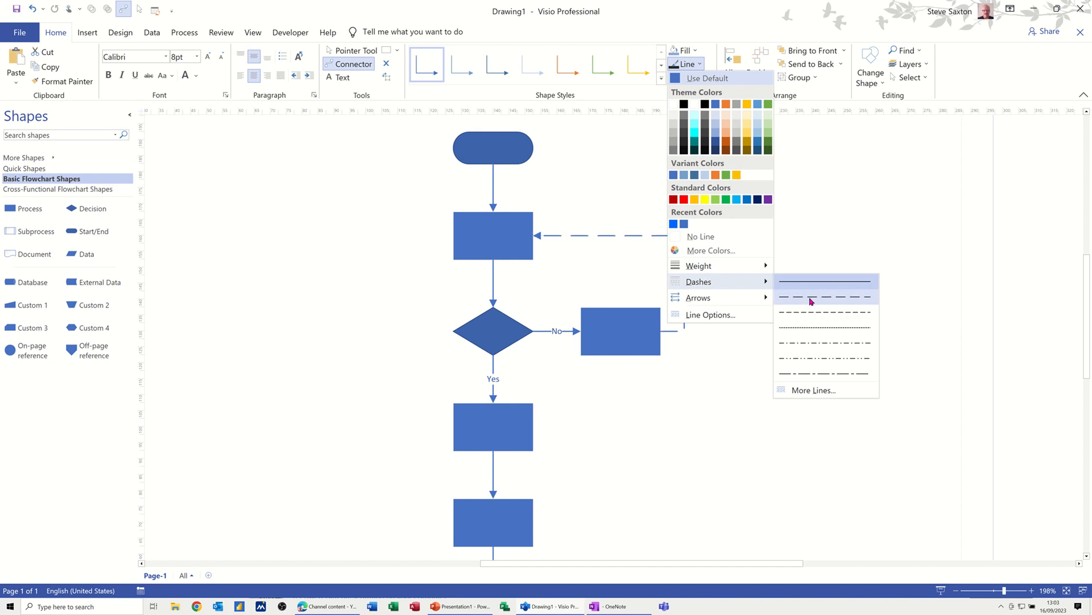
click(810, 298)
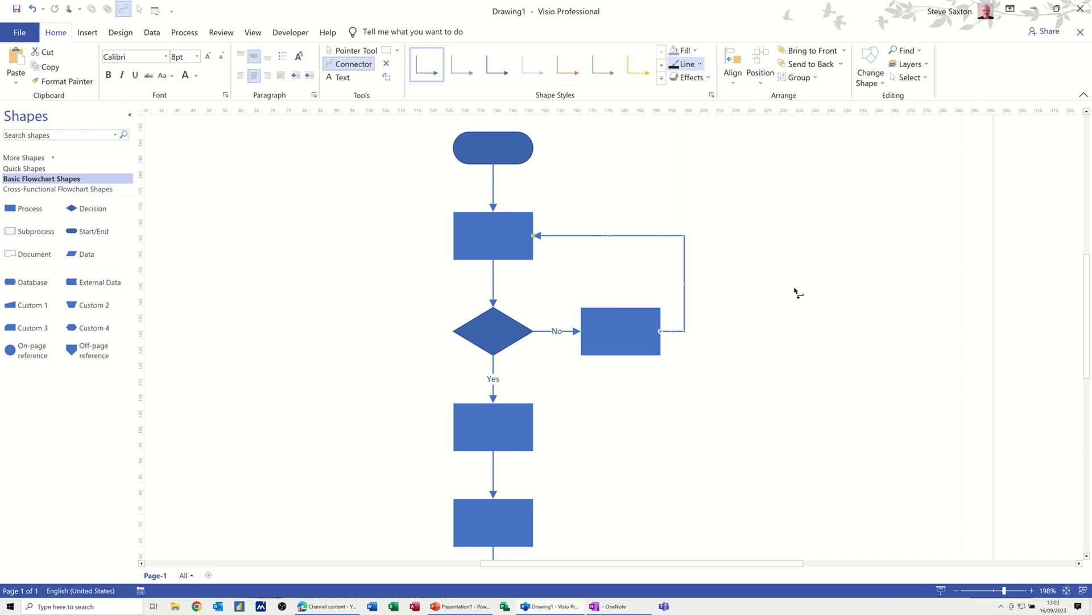
click(699, 65)
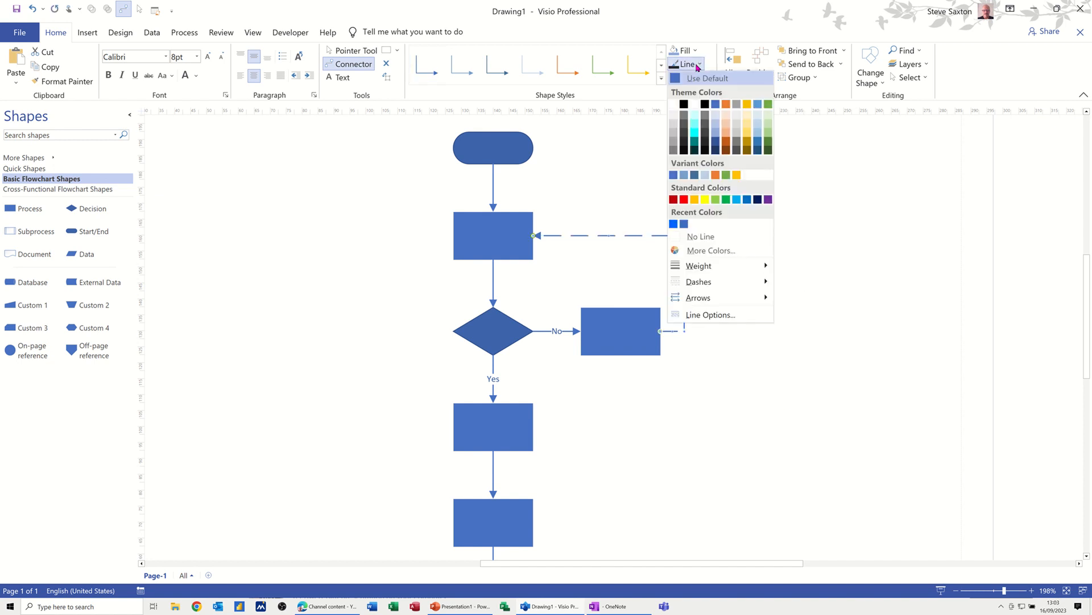
click(685, 200)
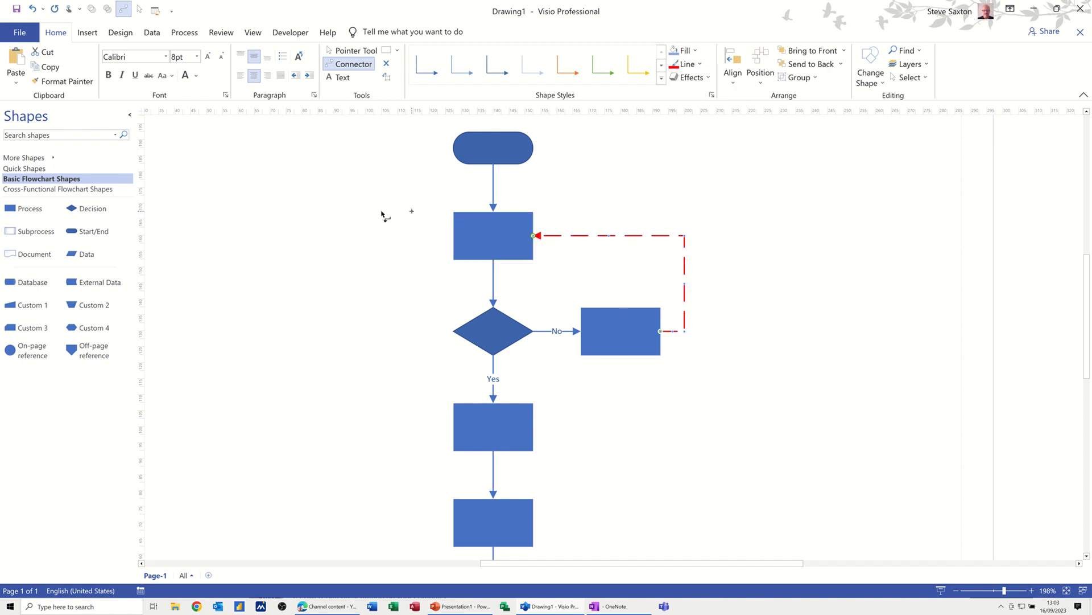
click(352, 53)
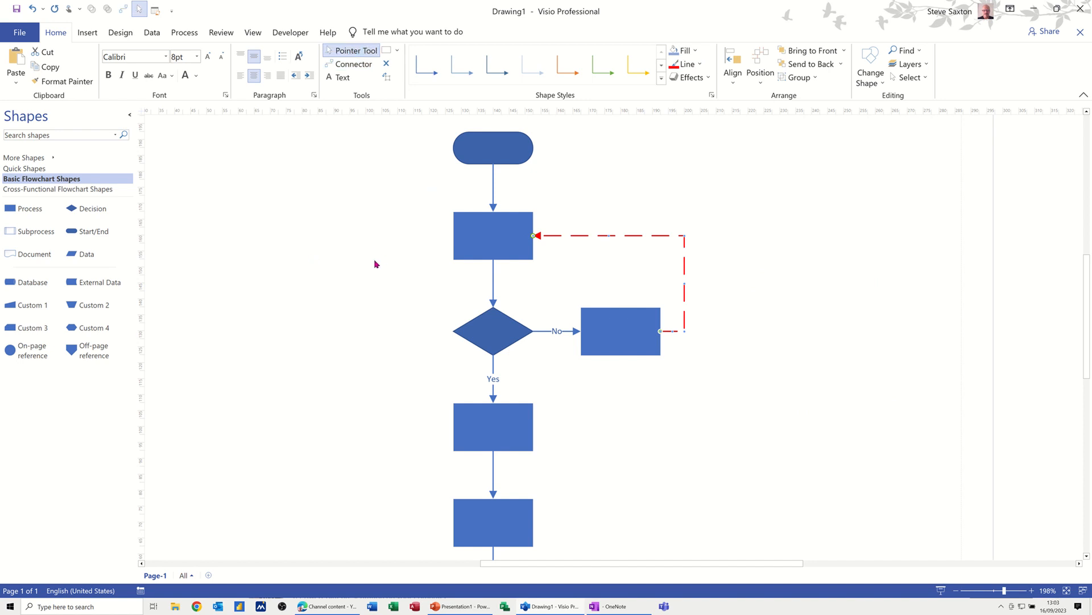
Add a second page to the drawing and return to Page-1
scroll(376, 264, down, 5)
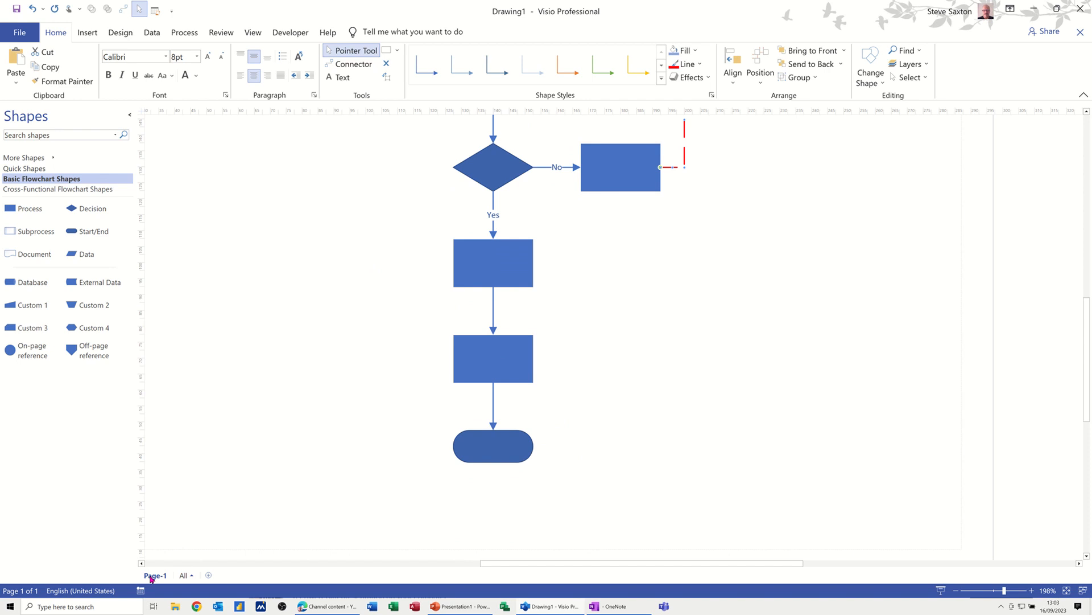
click(207, 576)
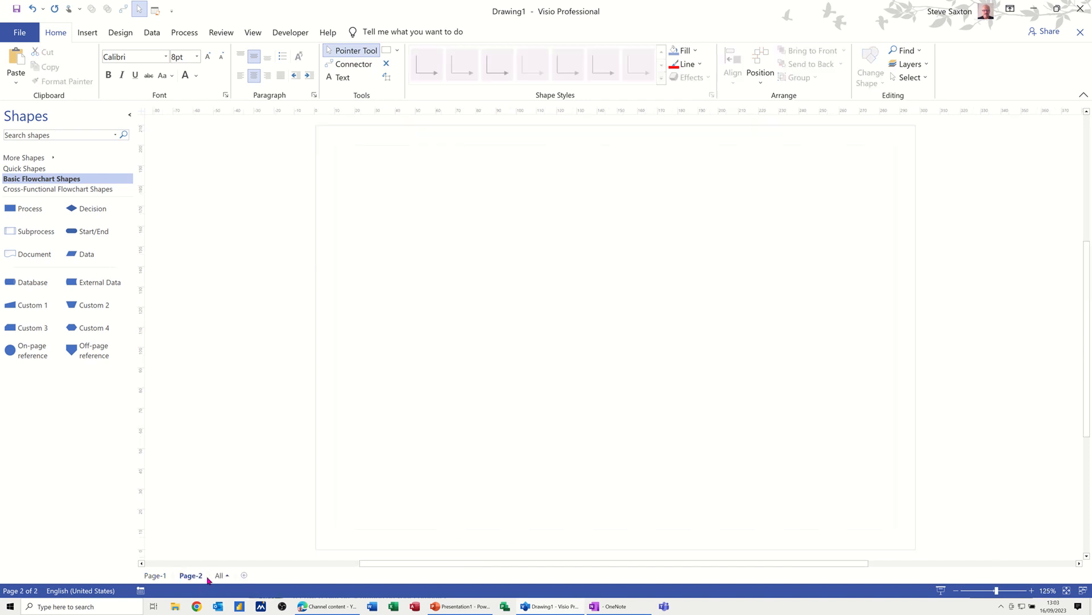
click(155, 576)
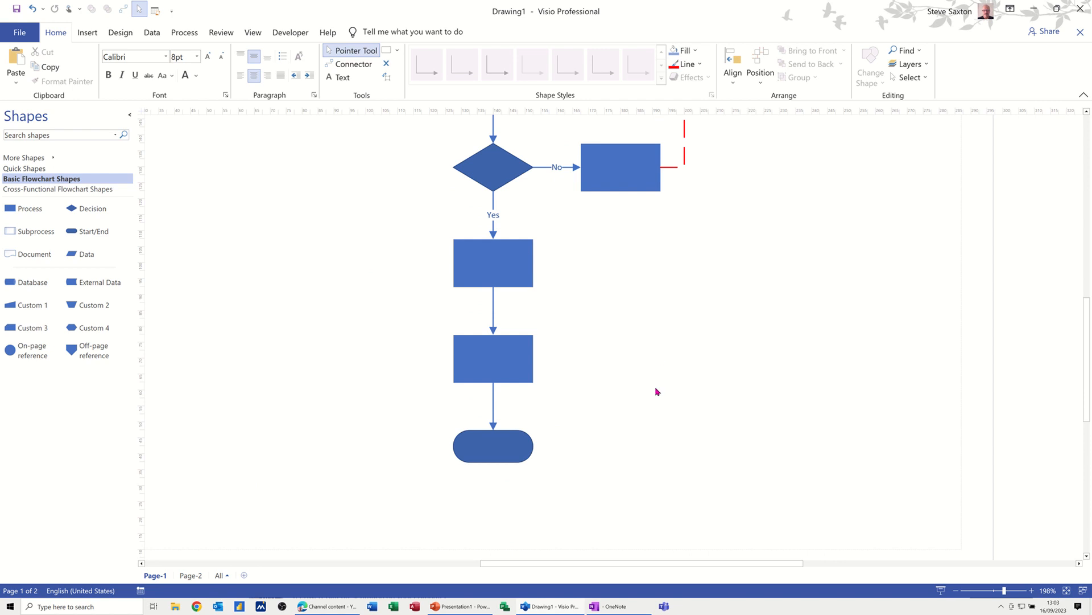
Label the first Process shape below the starting terminator "Process A"
scroll(630, 154, up, 3)
scroll(614, 366, up, 3)
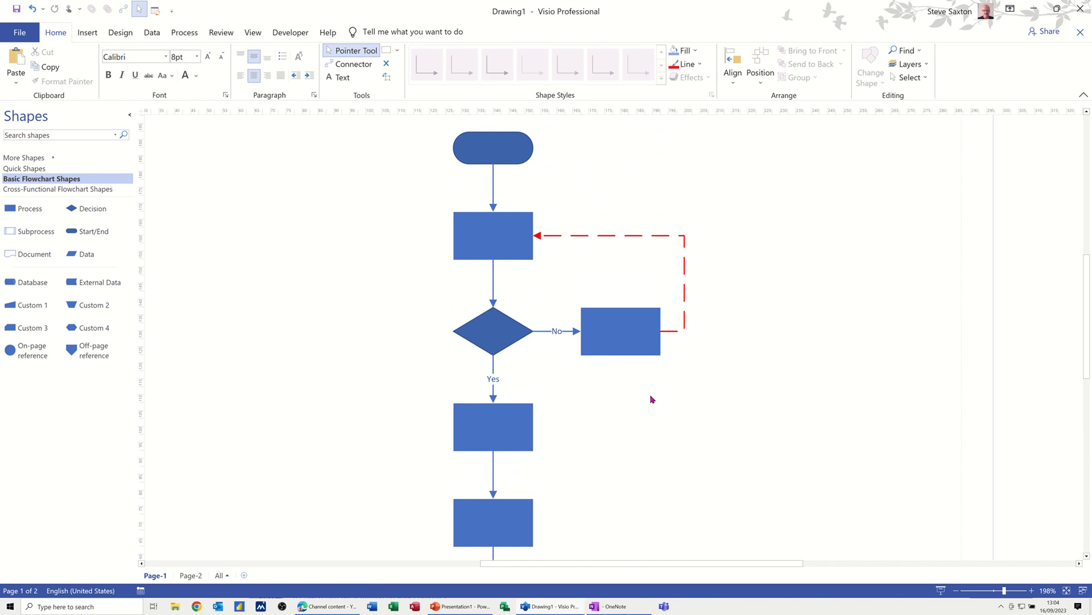
click(502, 236)
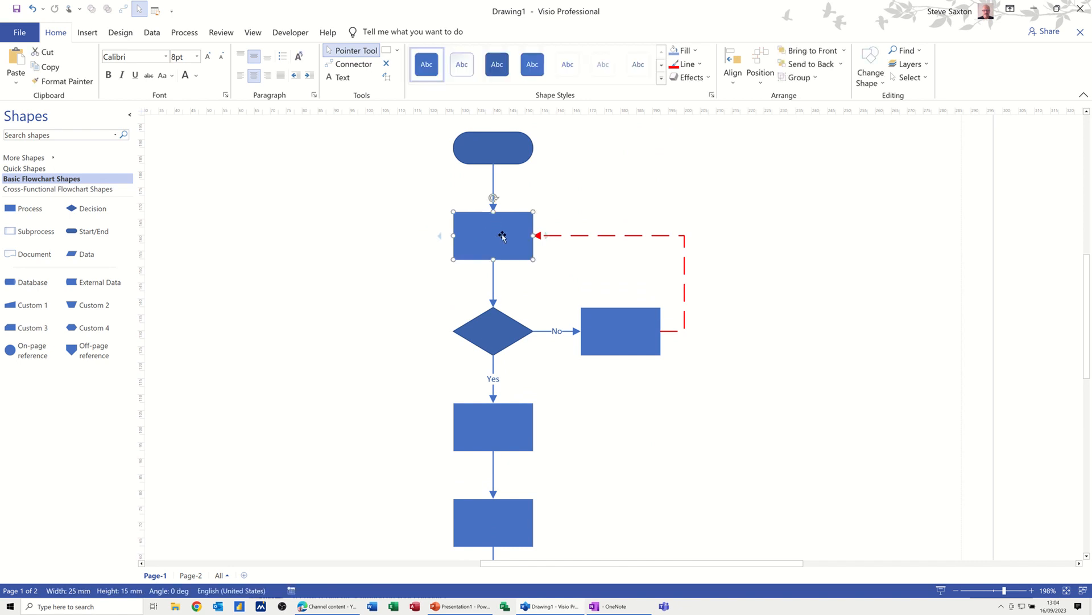
text(Proc)
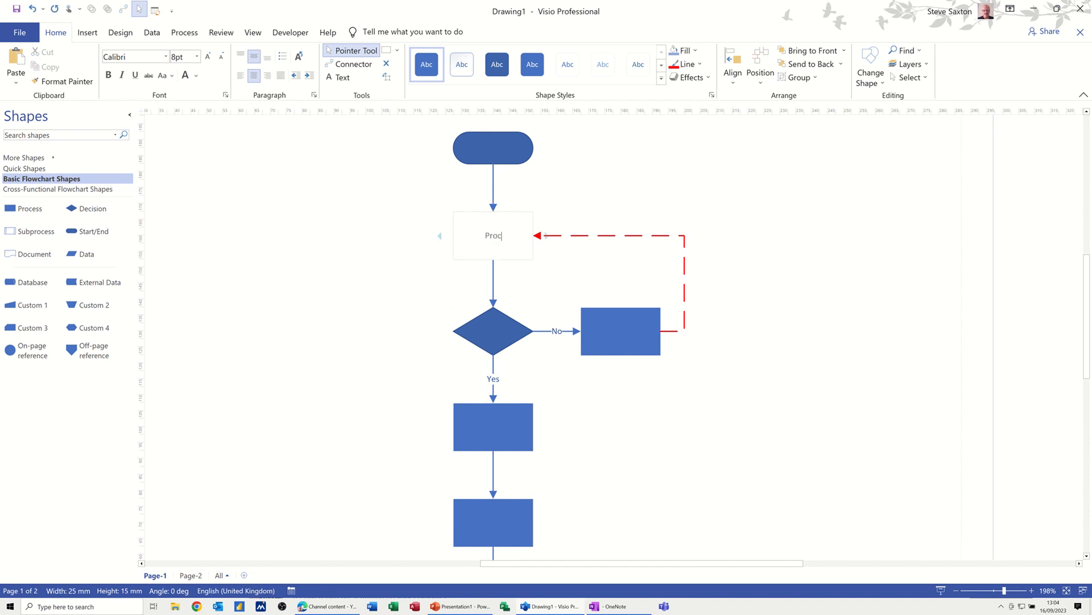
text(ess A)
click(590, 206)
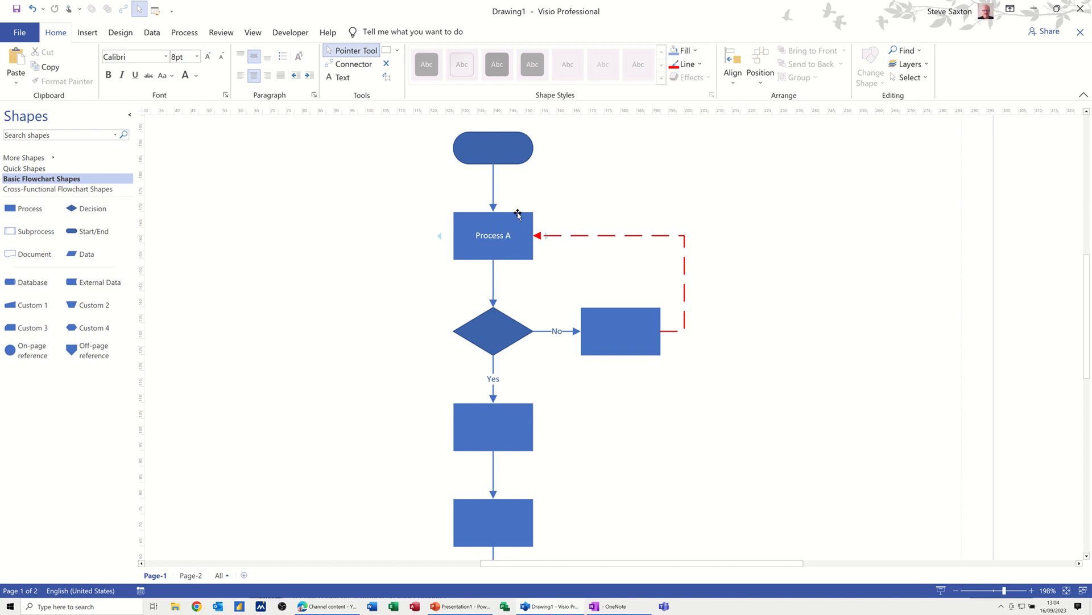
Show the Shape Data window for the "Process A" shape
click(518, 214)
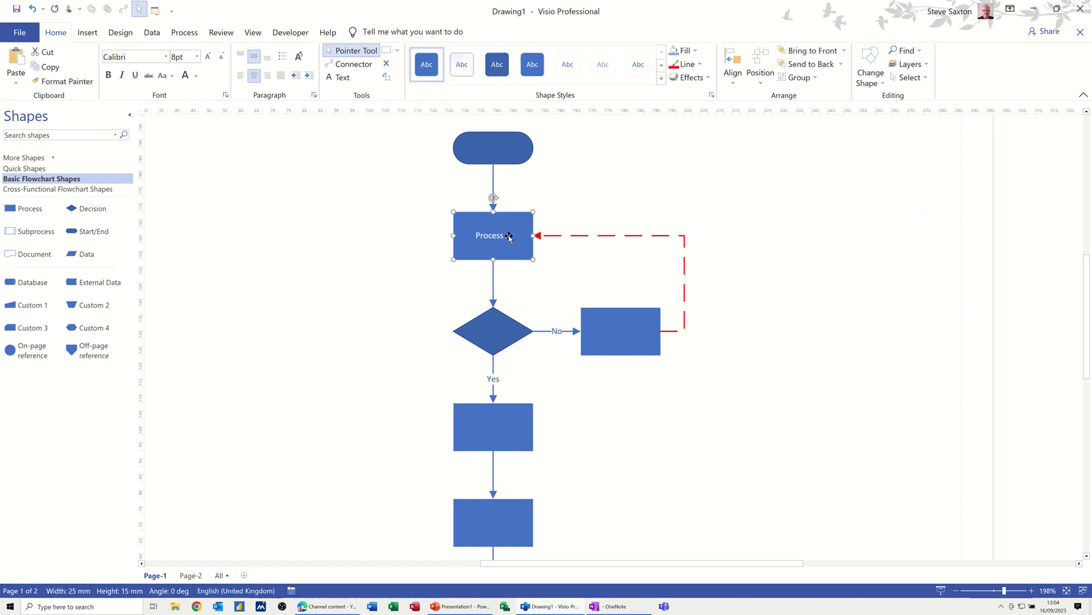
click(155, 32)
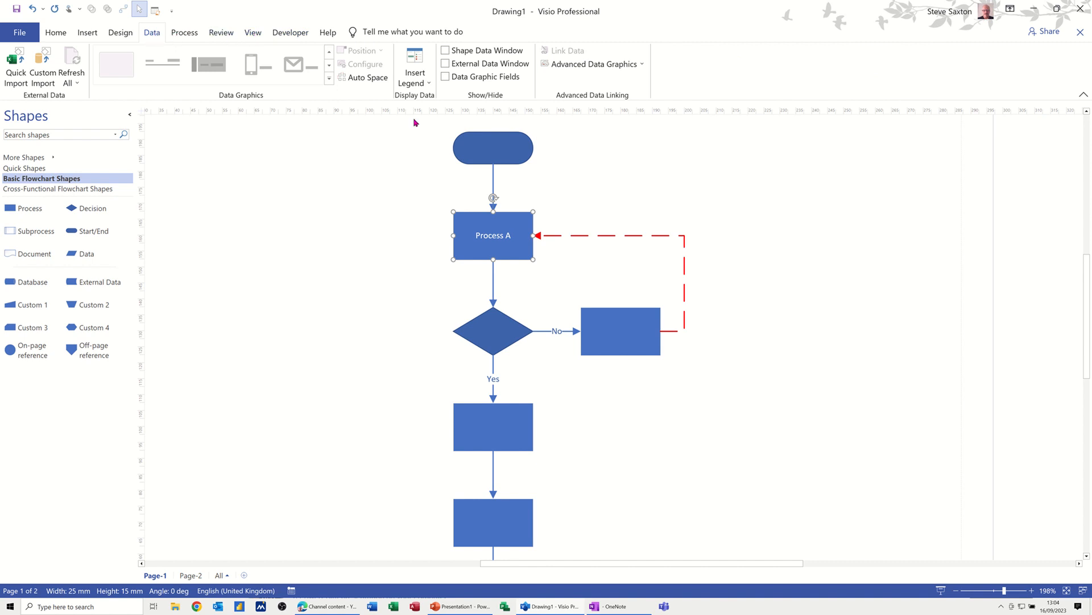
click(445, 51)
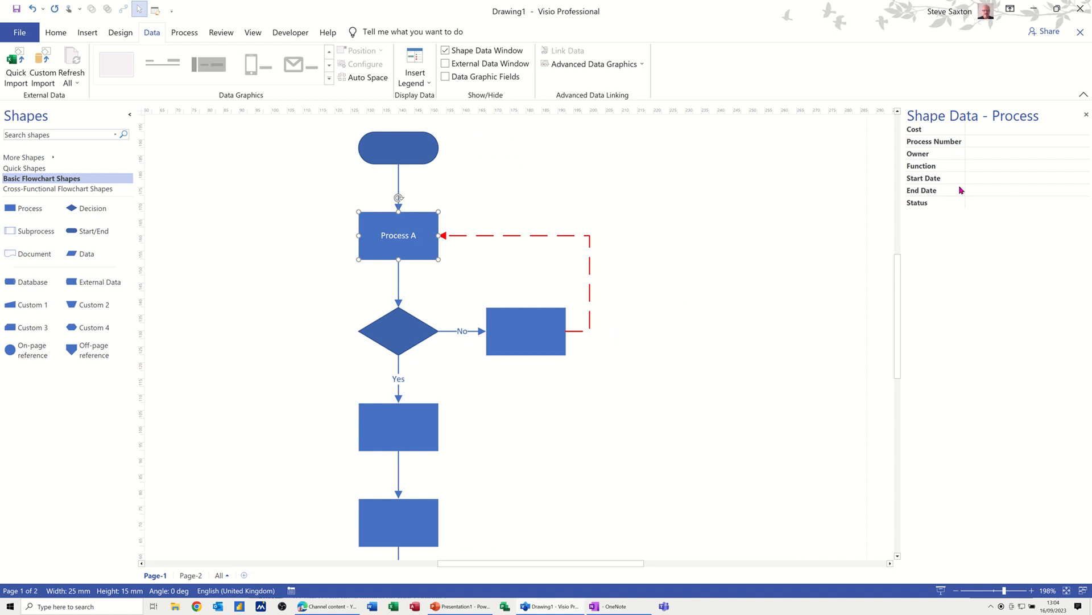
Define a new shape data property on "Process A" with the label "Currency" and the type Currency, and select its value field
right_click(425, 247)
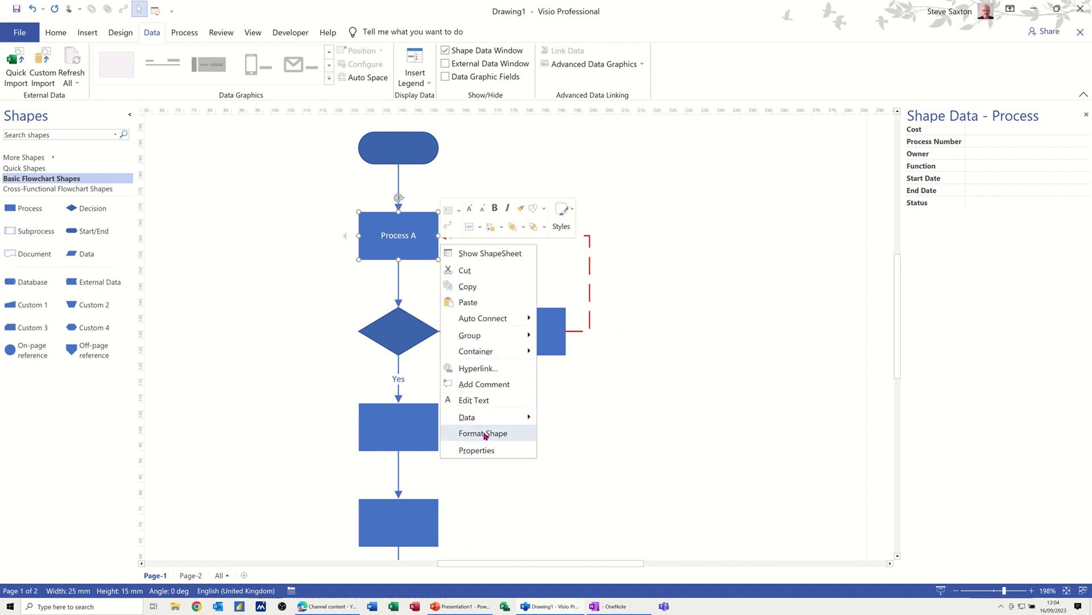
mouse_move(498, 424)
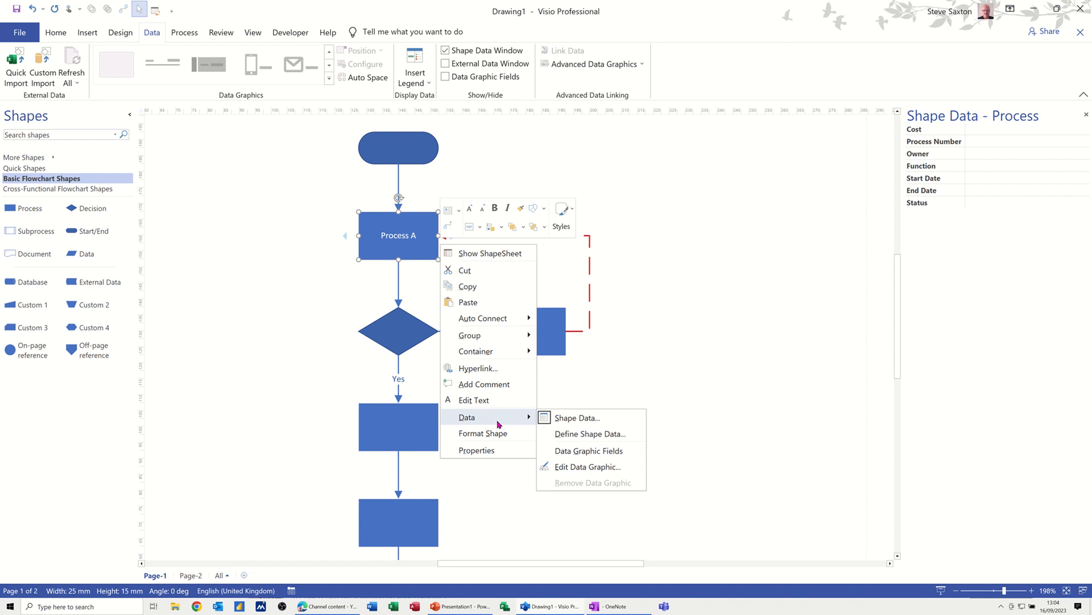
click(586, 434)
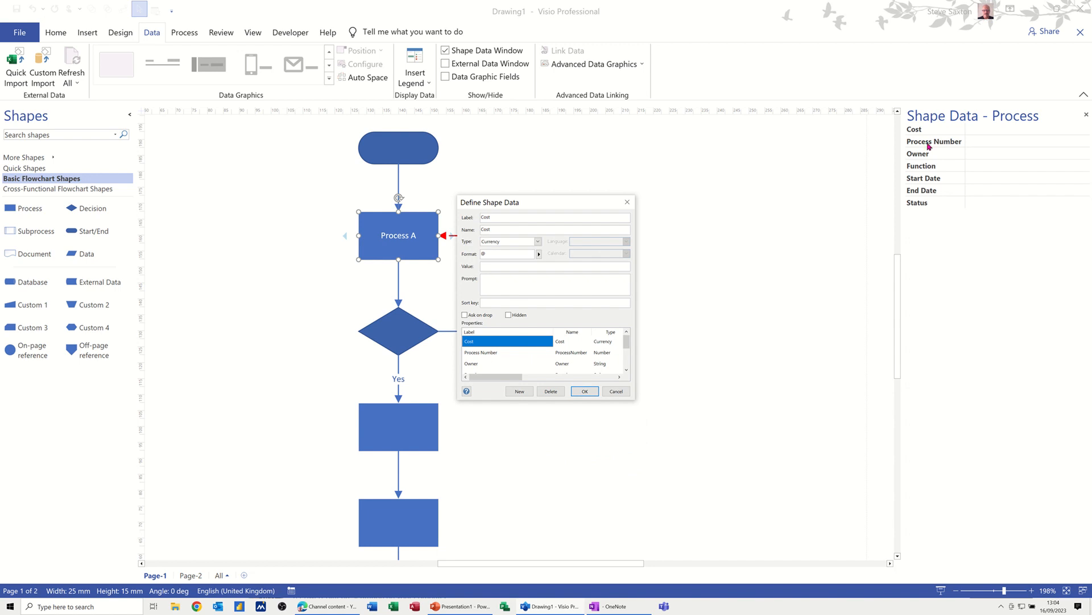
click(522, 392)
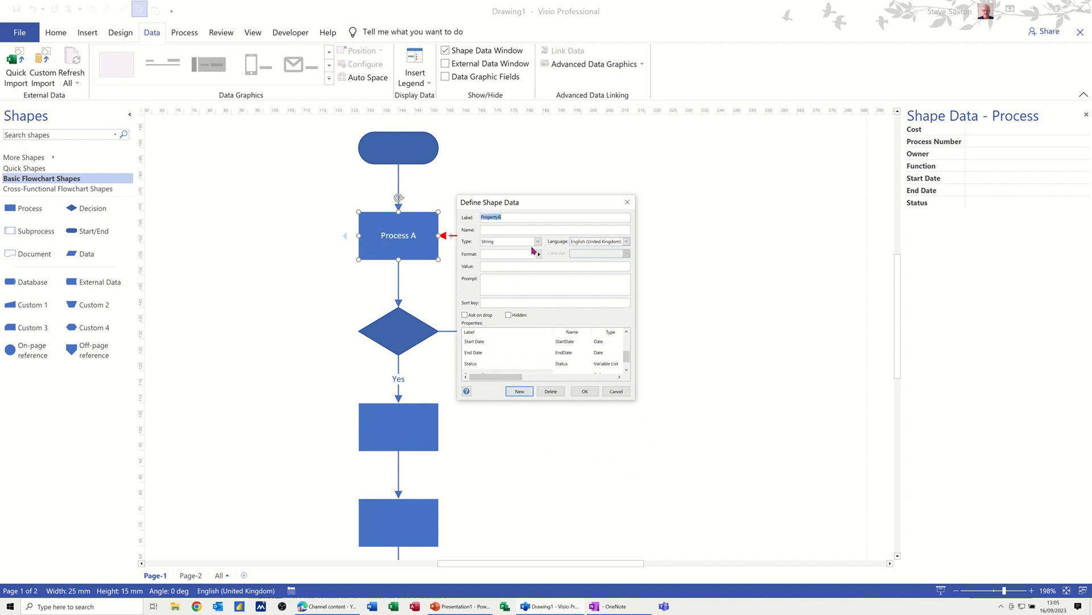
text(Currency)
click(538, 241)
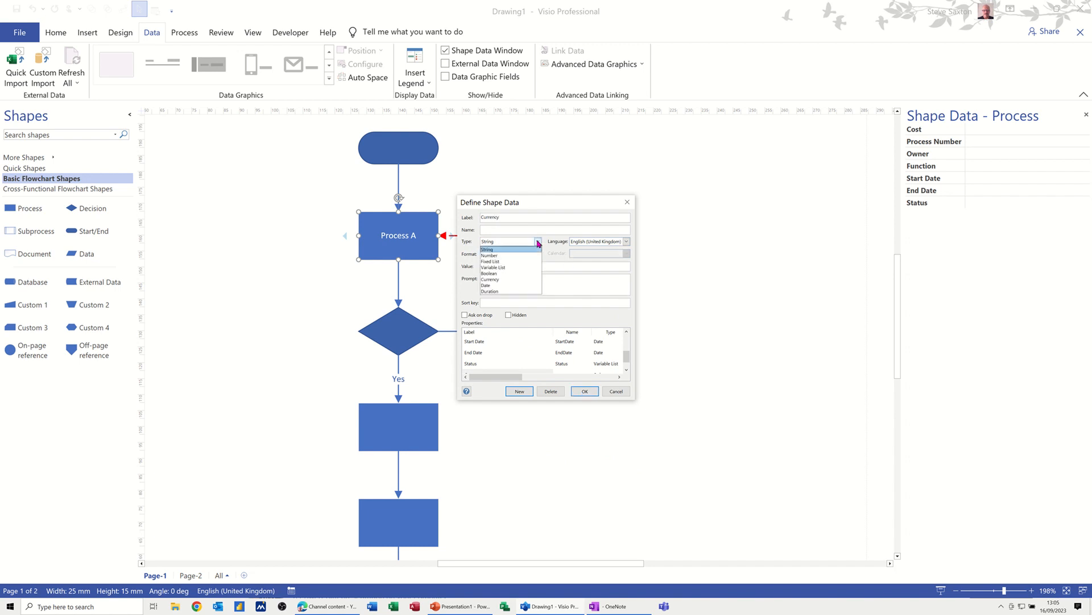
click(530, 280)
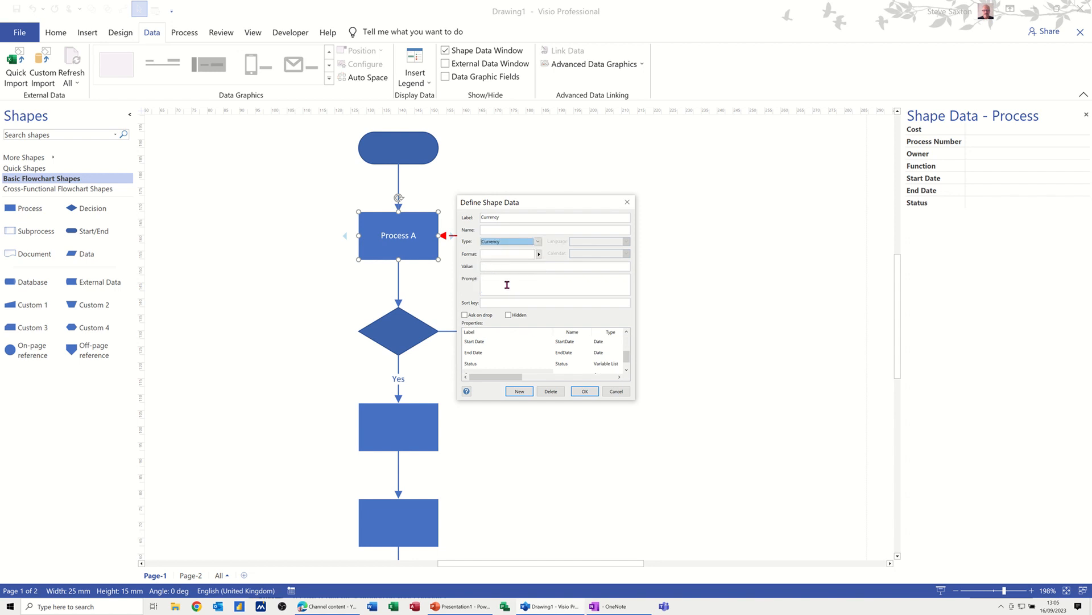
click(585, 391)
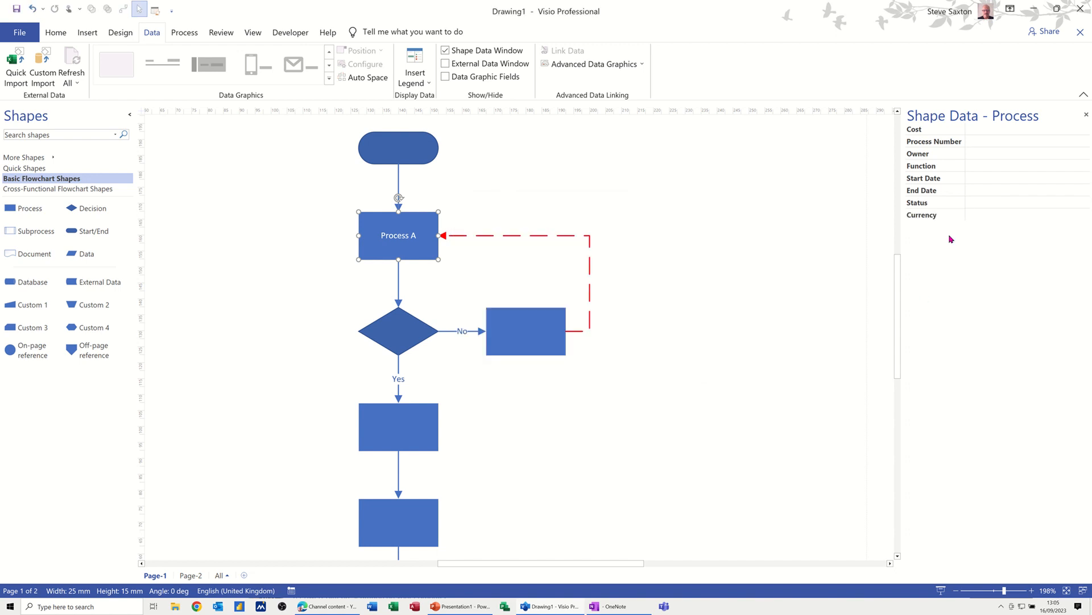
click(978, 214)
Apply the world map background to Page-1 and open the VBackground-1 page
scroll(475, 145, up, 2)
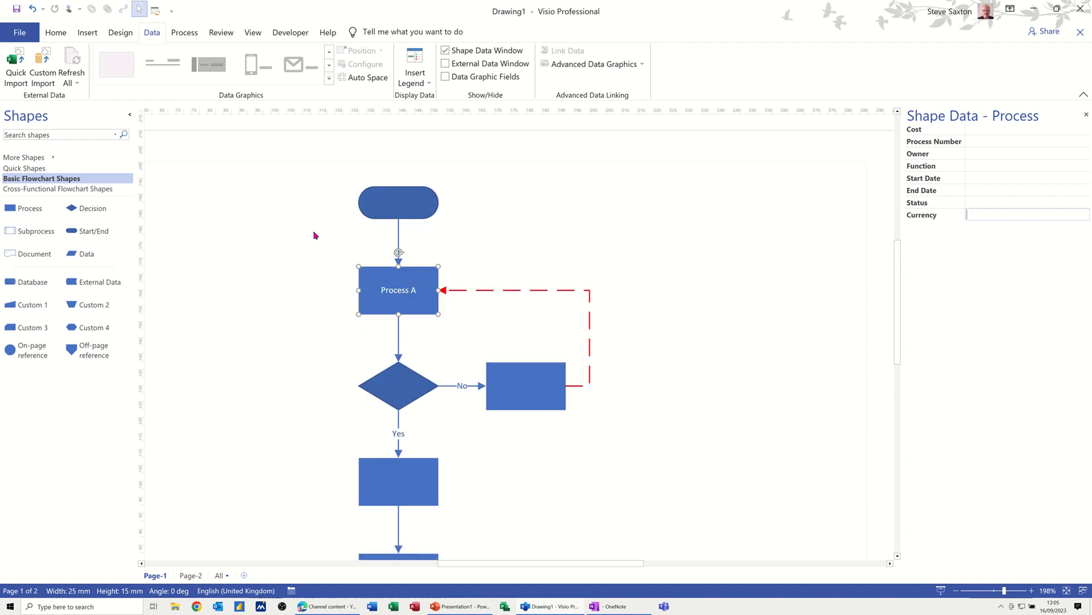
click(125, 33)
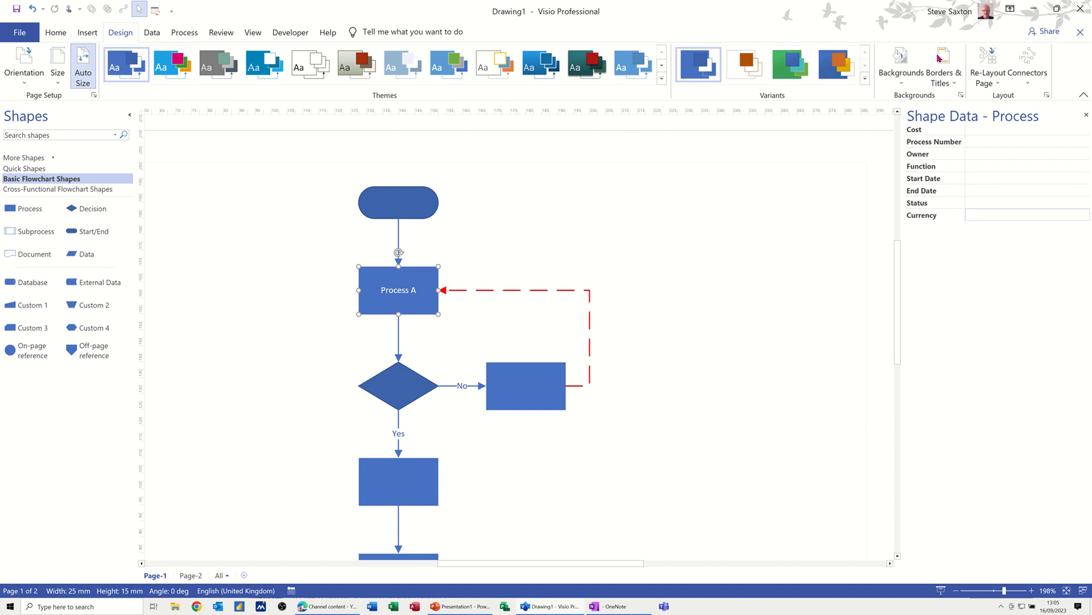
click(904, 84)
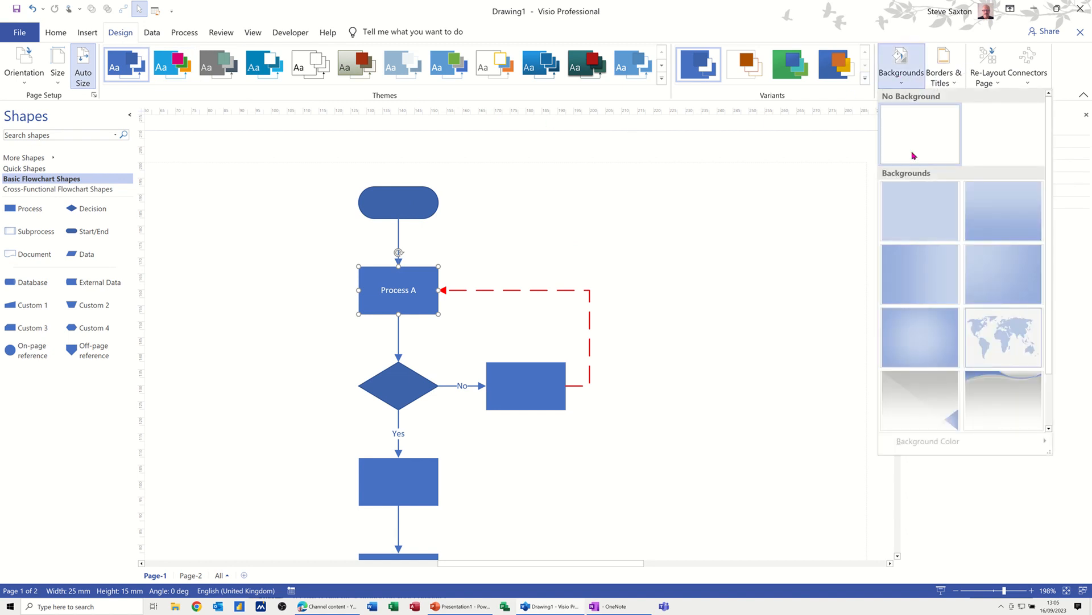
click(999, 333)
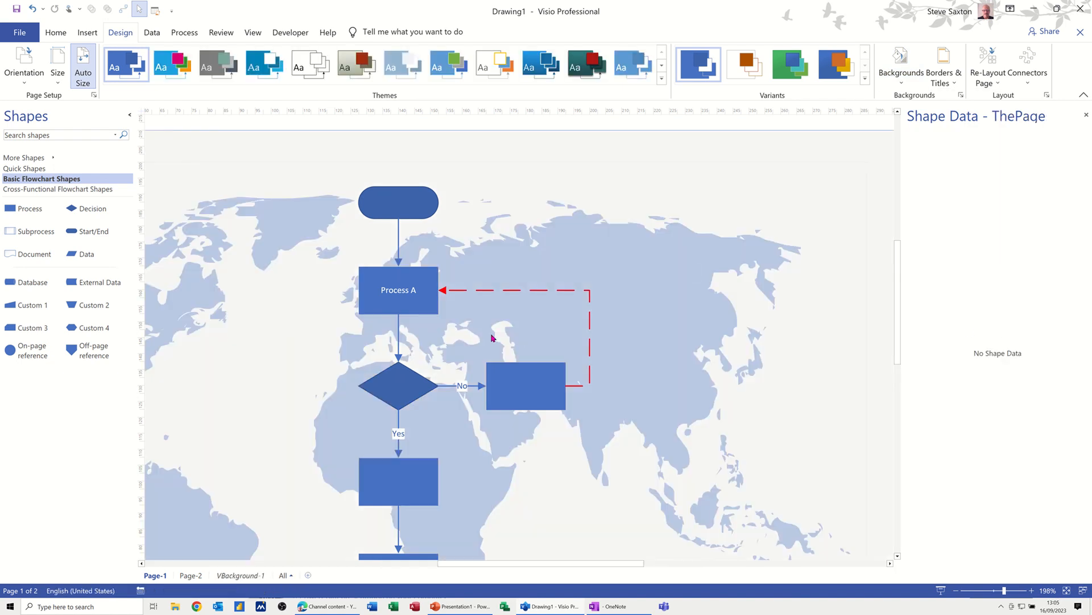
click(233, 578)
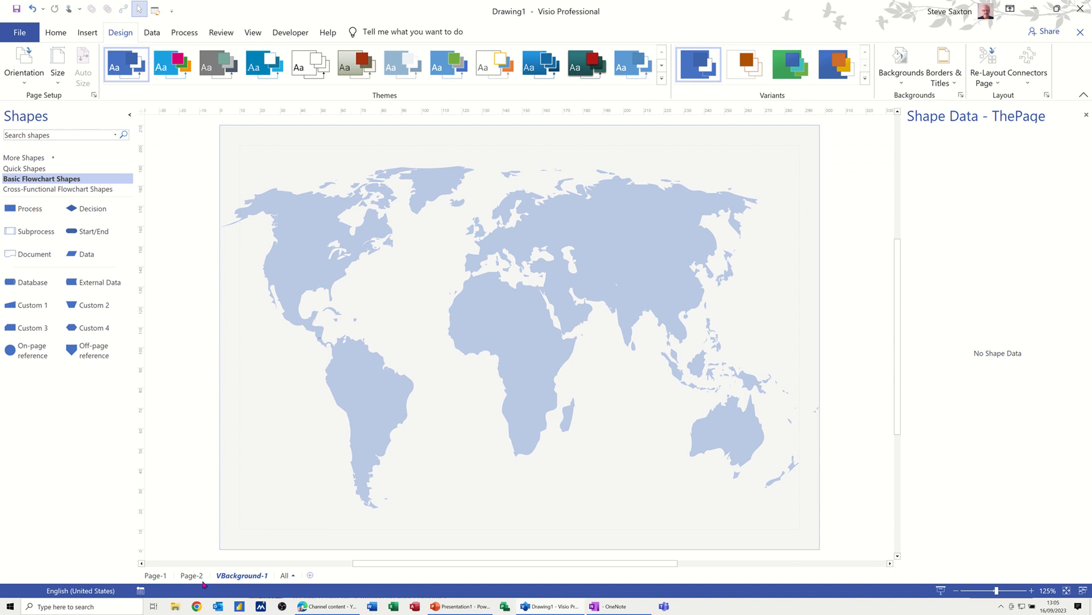
Assign VBackground-1 as the background of Page-2 in its page setup
click(192, 576)
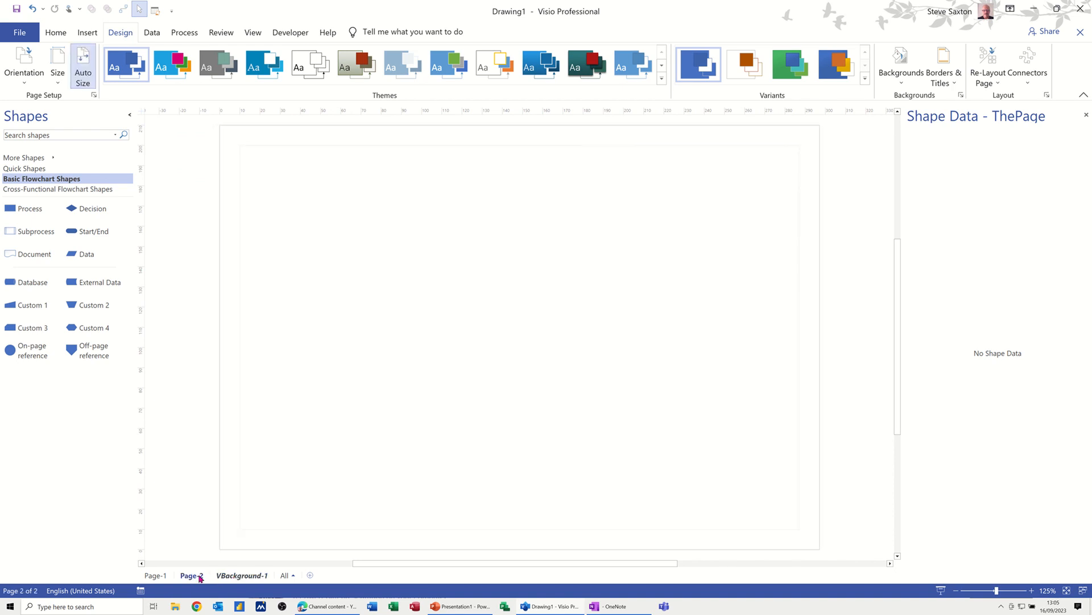
click(156, 577)
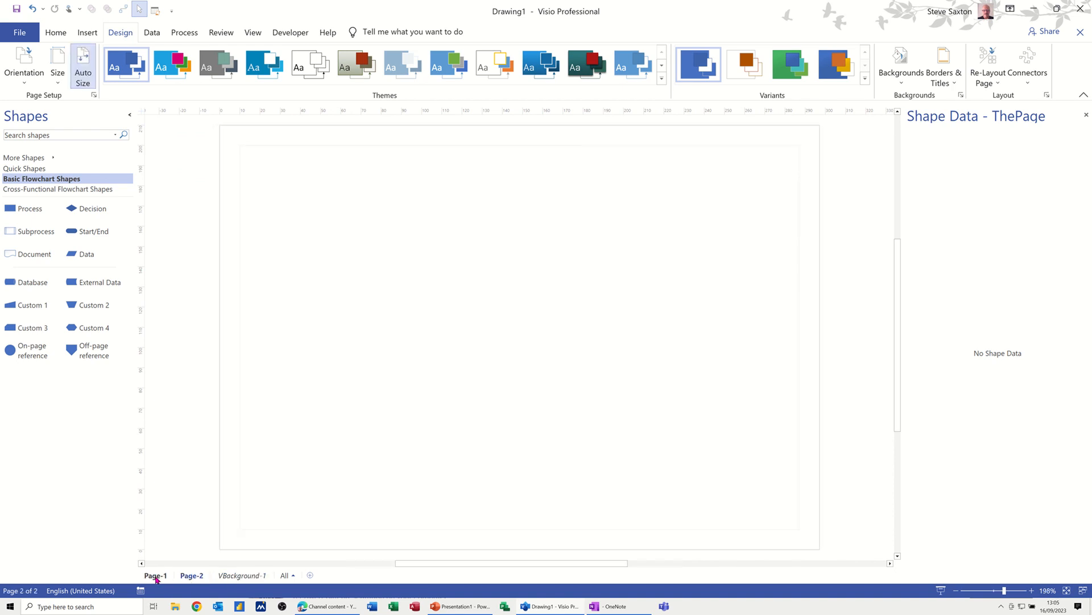
click(188, 576)
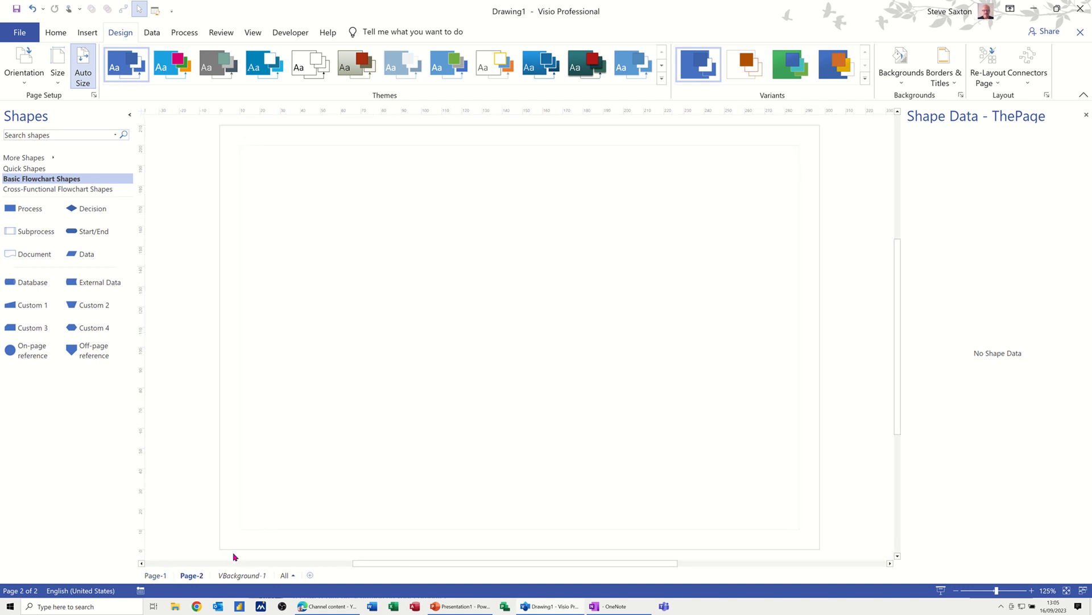
right_click(192, 578)
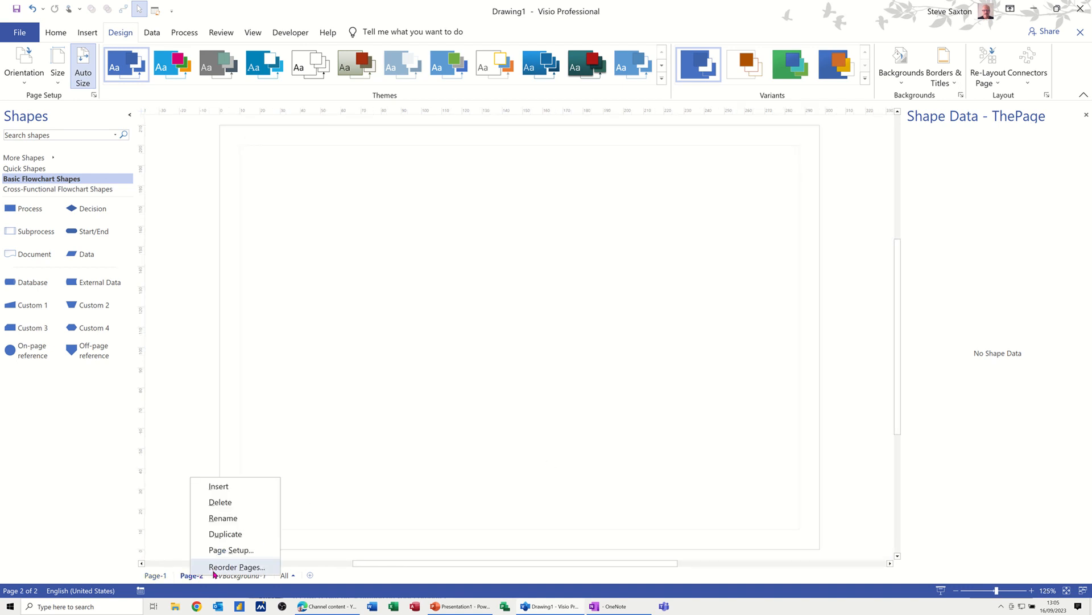
click(226, 549)
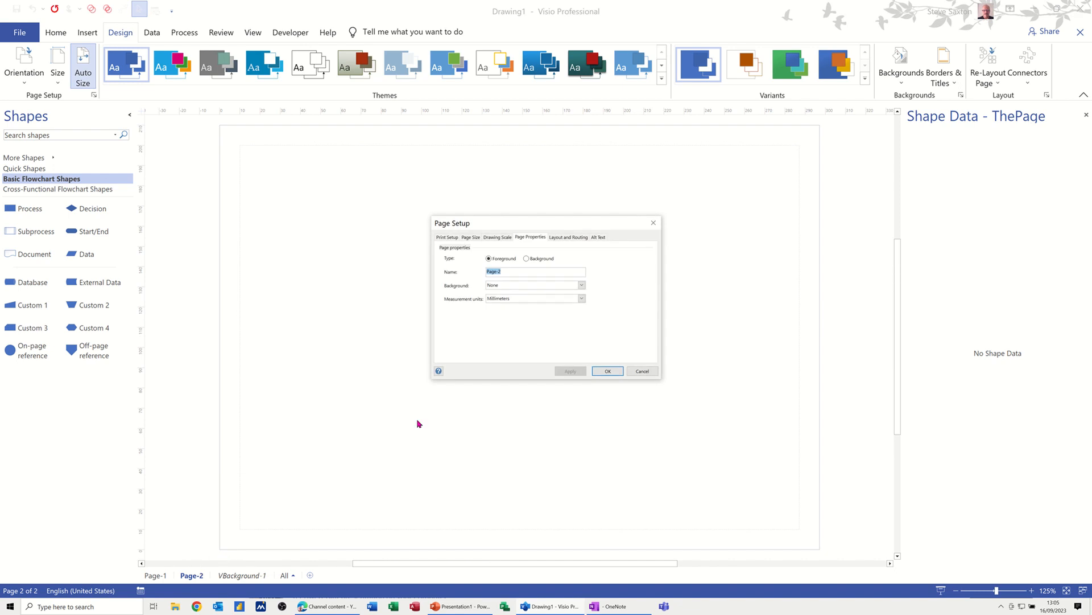
click(581, 285)
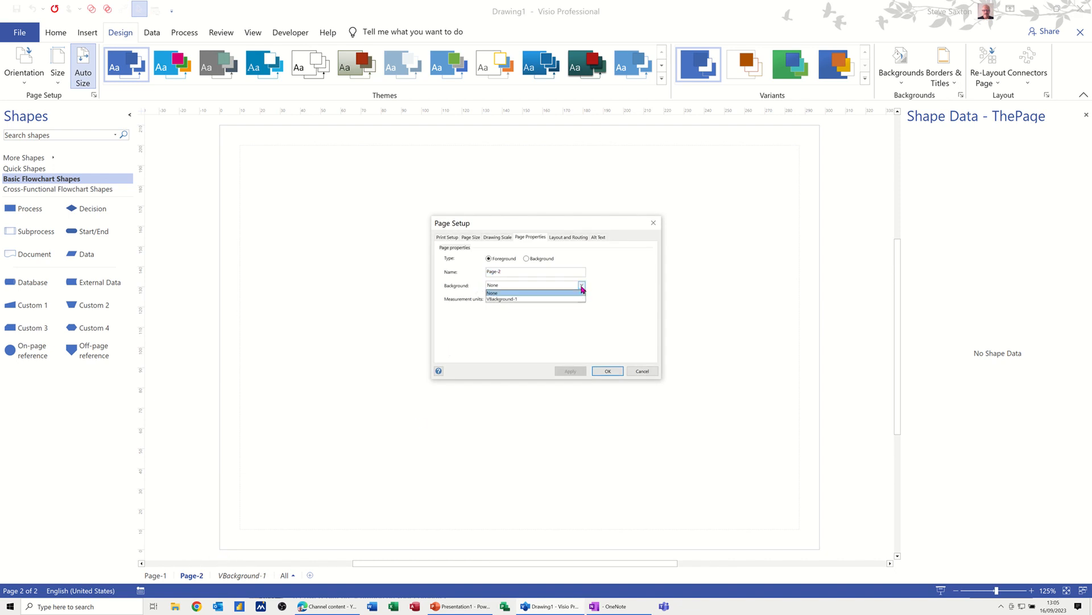
click(518, 299)
click(607, 371)
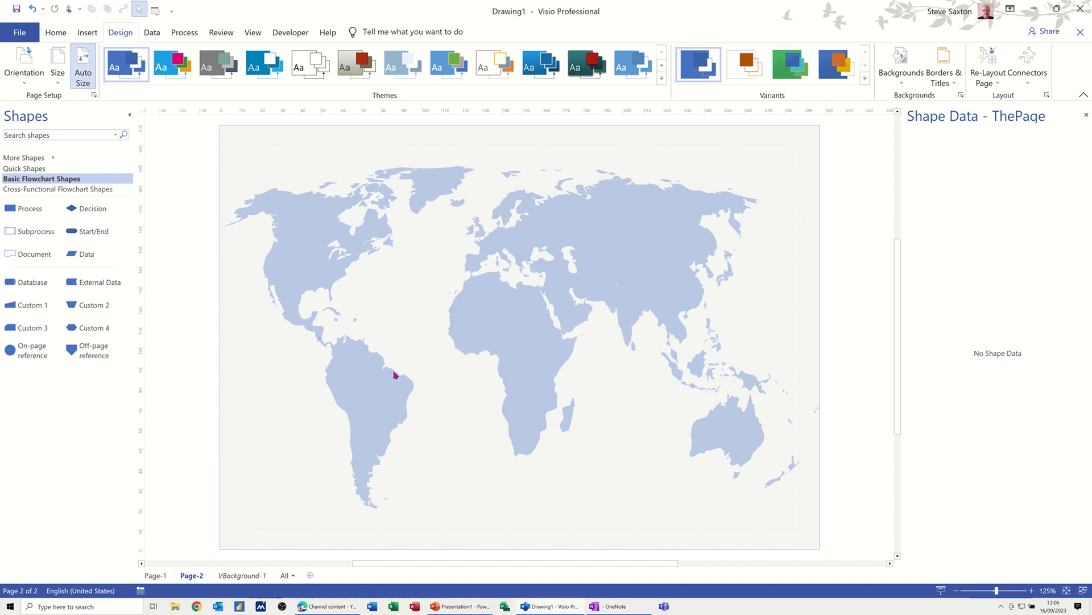
Add the Tiles border and title to the VBackground-1 page
click(234, 574)
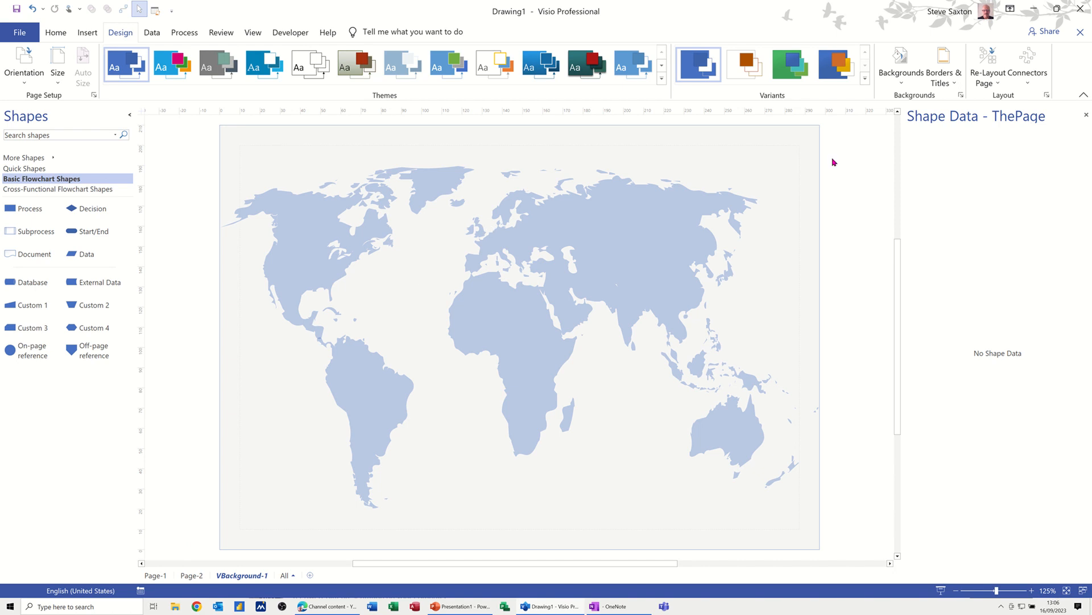
click(944, 83)
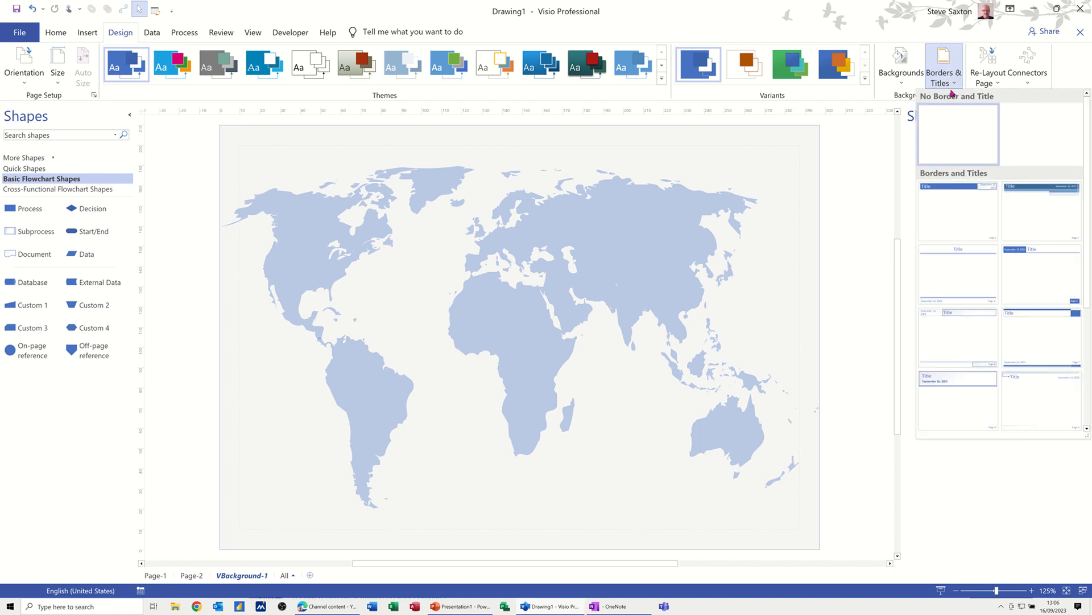
click(979, 207)
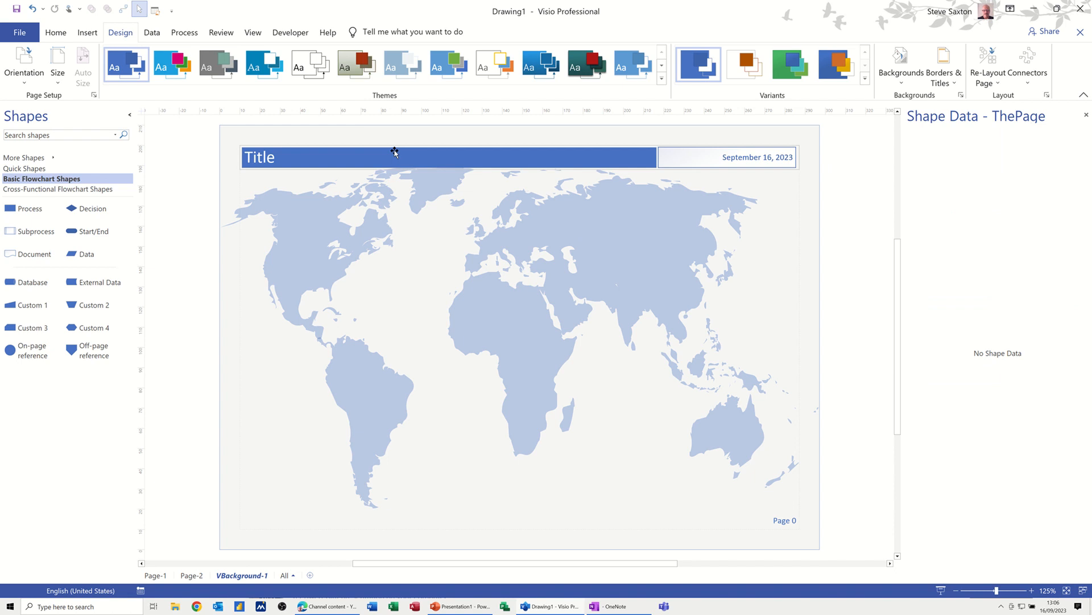
Replace the title text on the background page with "My Stuff" and check it on Page-2 and Page-1
click(397, 182)
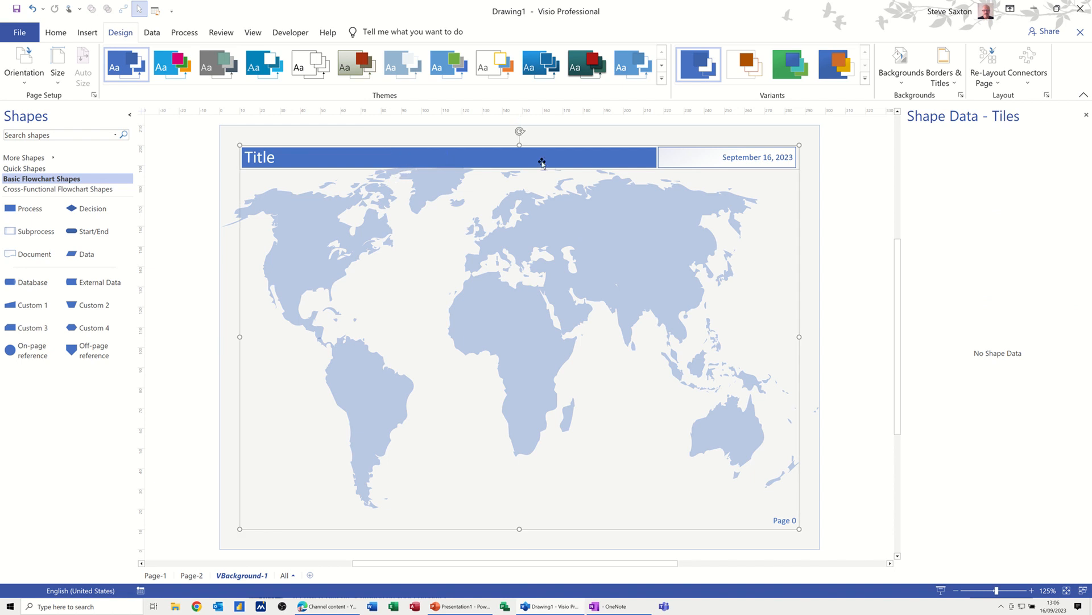
double_click(342, 159)
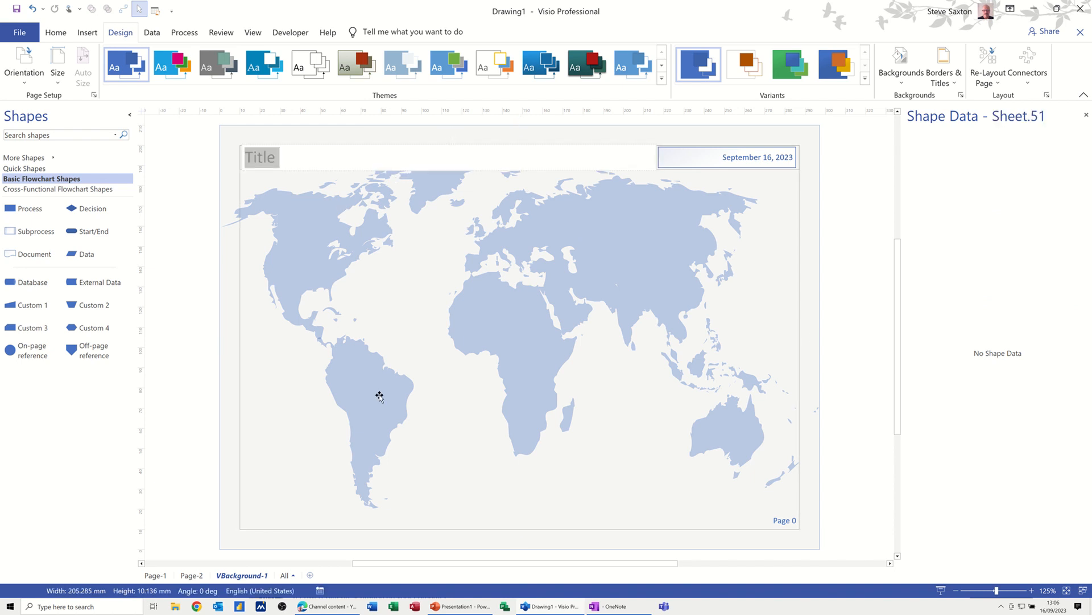
text(My S)
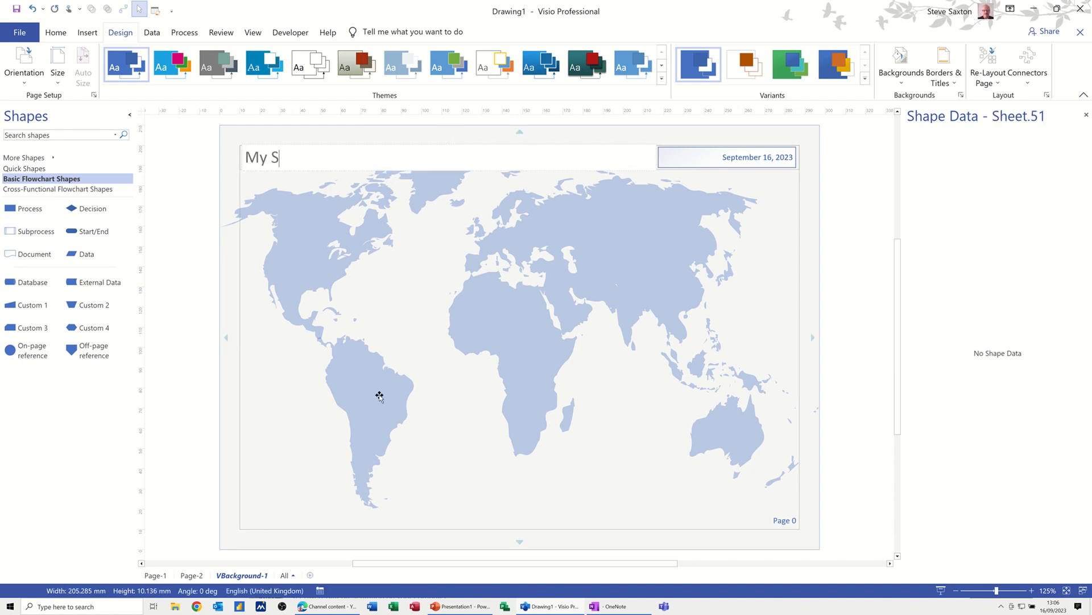
text(tuff)
click(630, 384)
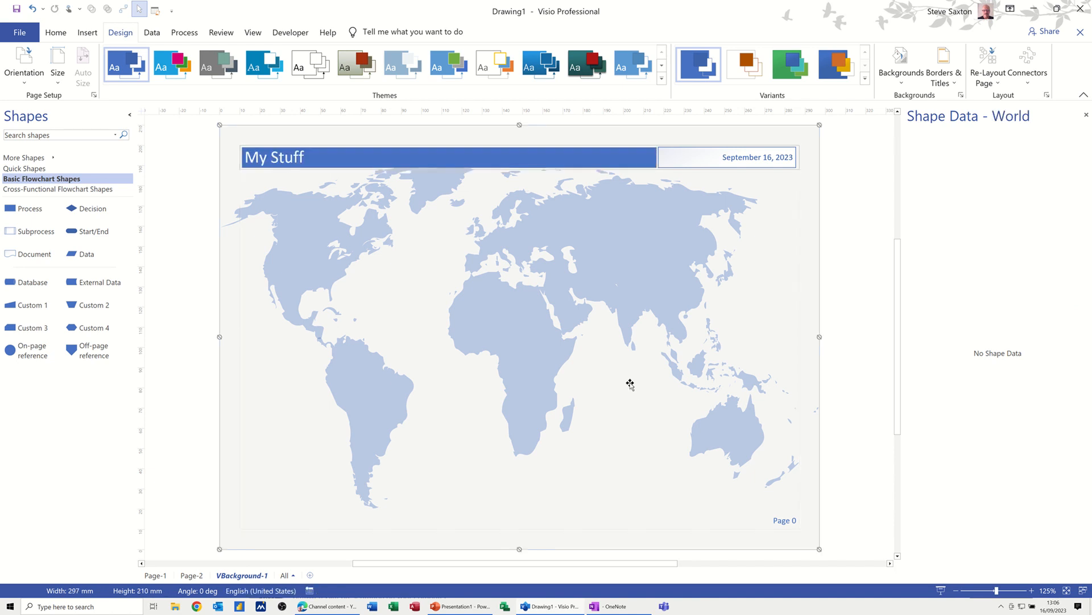
click(194, 576)
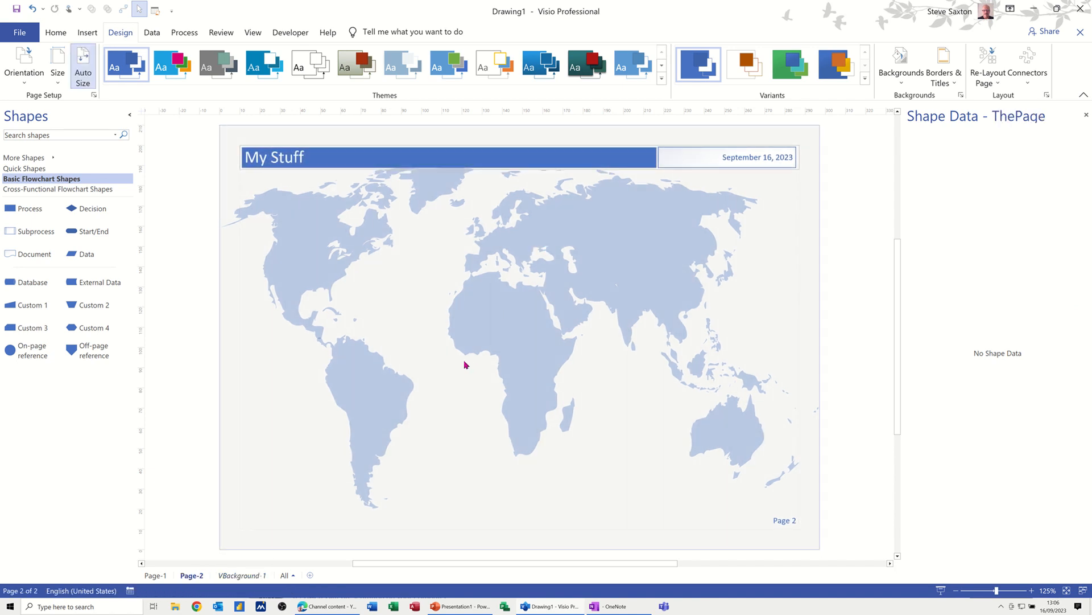
click(155, 575)
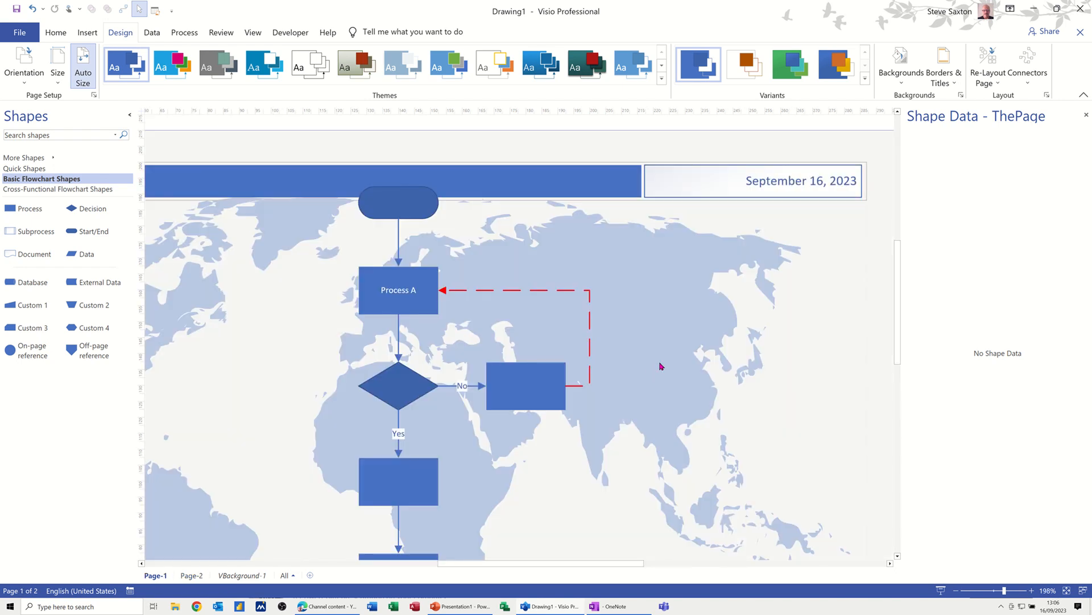
Inspect the title border on the VBackground-1 page, where Page-1's title bar comes from
scroll(663, 368, down, 4)
scroll(666, 370, up, 2)
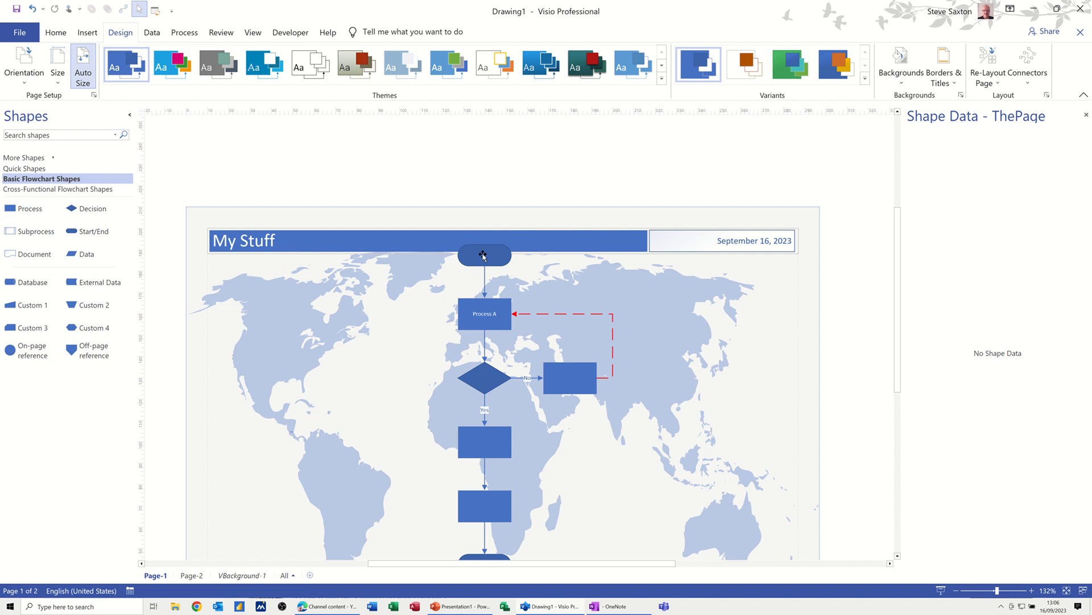
click(248, 574)
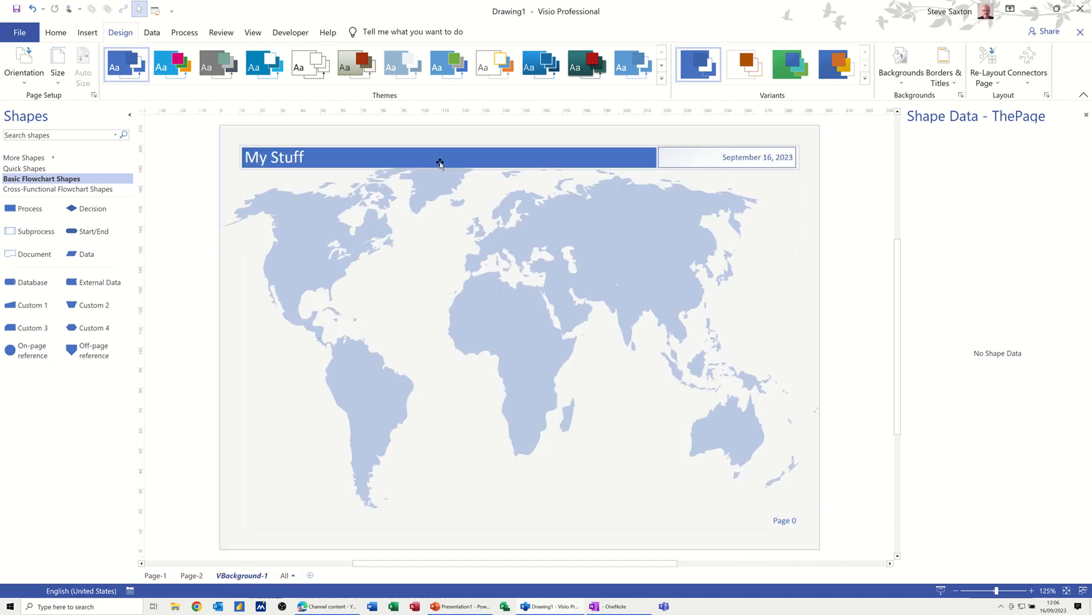
click(440, 164)
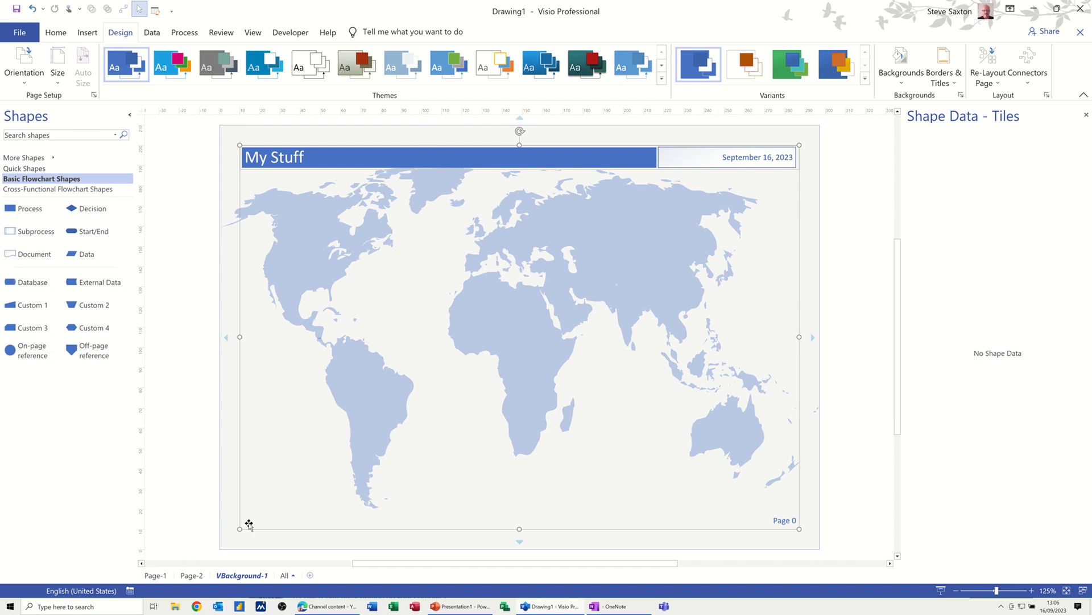
Move the whole flowchart on Page-1 down slightly so its first shape sits just below the title bar
click(156, 574)
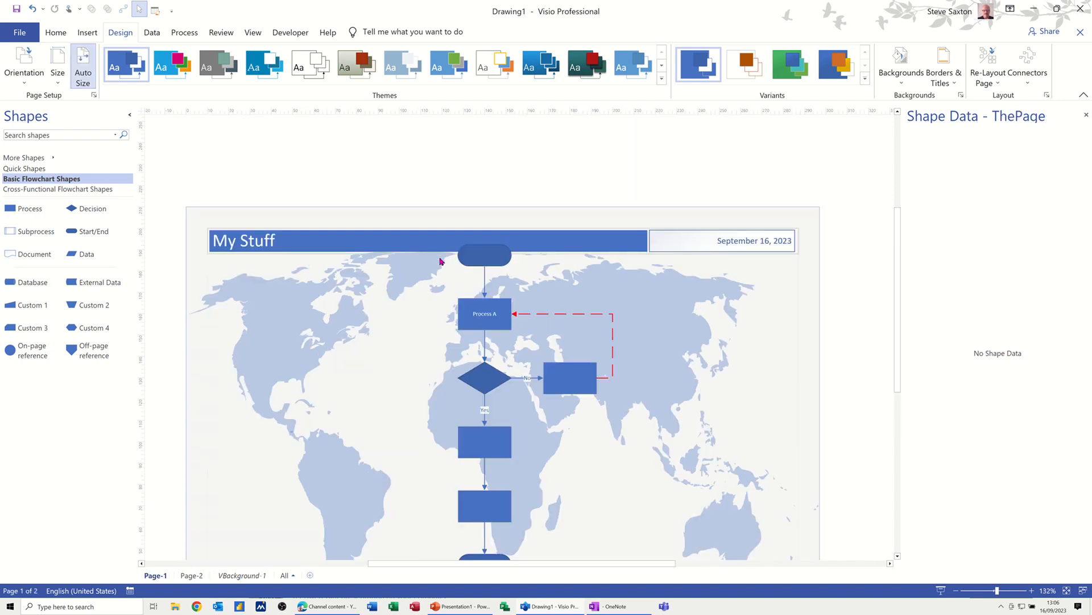
key(ctrl+a)
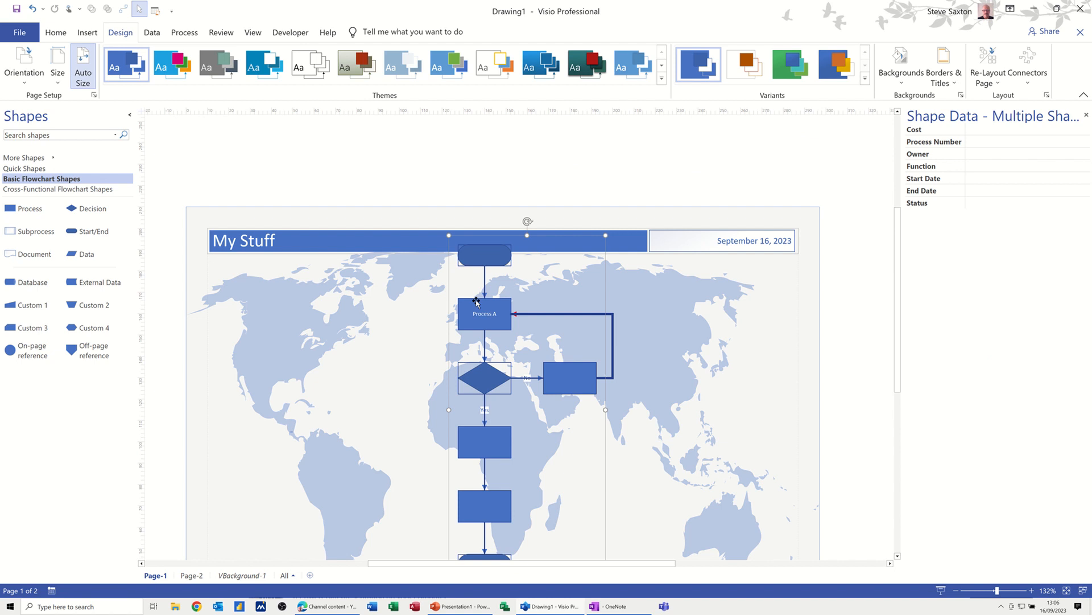
drag(491, 310, 488, 324)
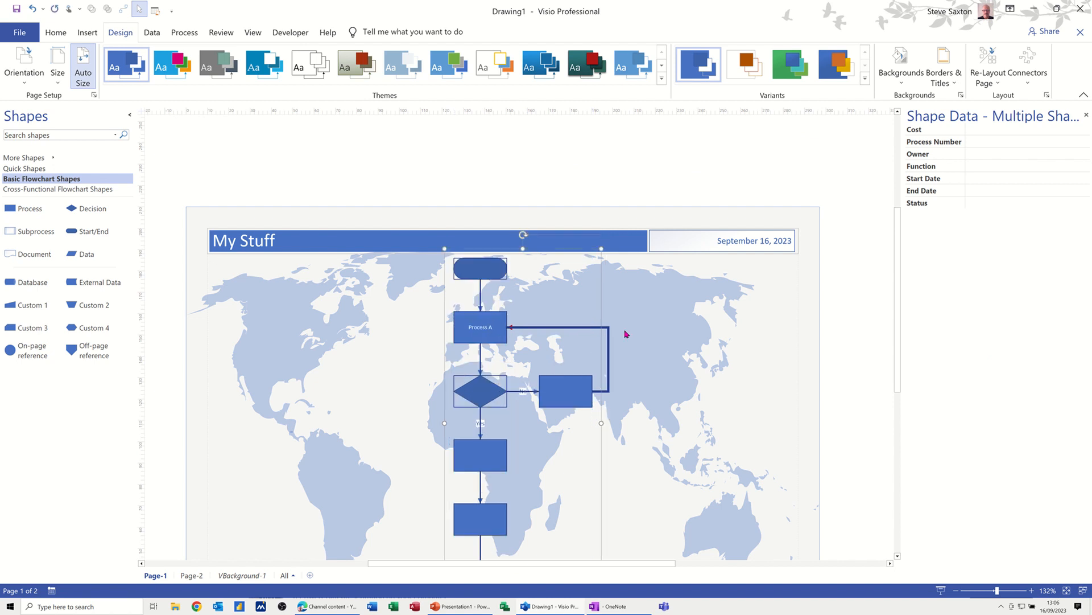
click(665, 332)
scroll(696, 358, down, 5)
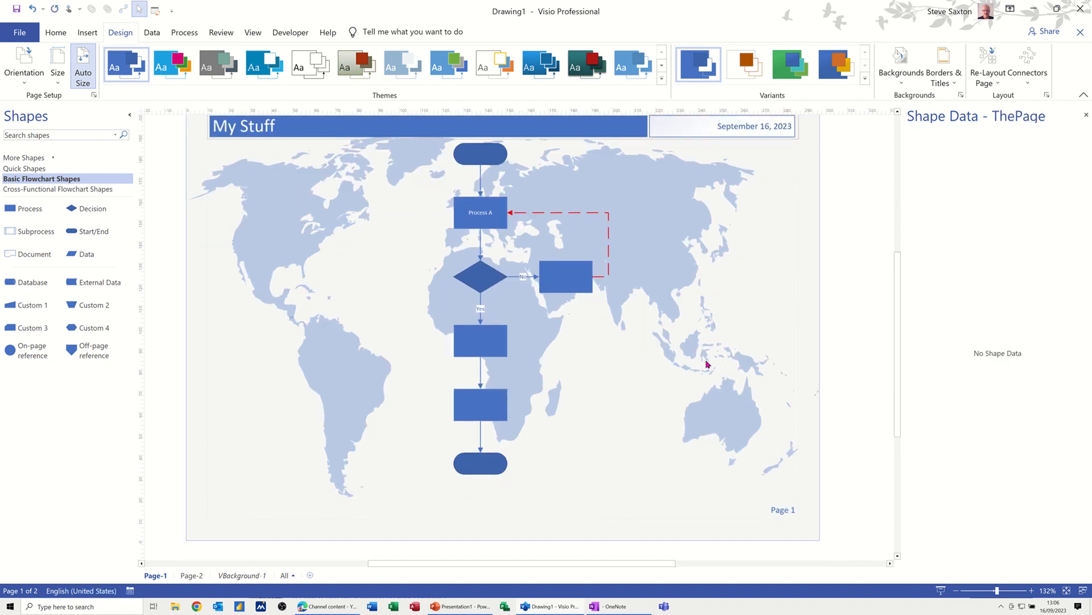
scroll(697, 359, up, 3)
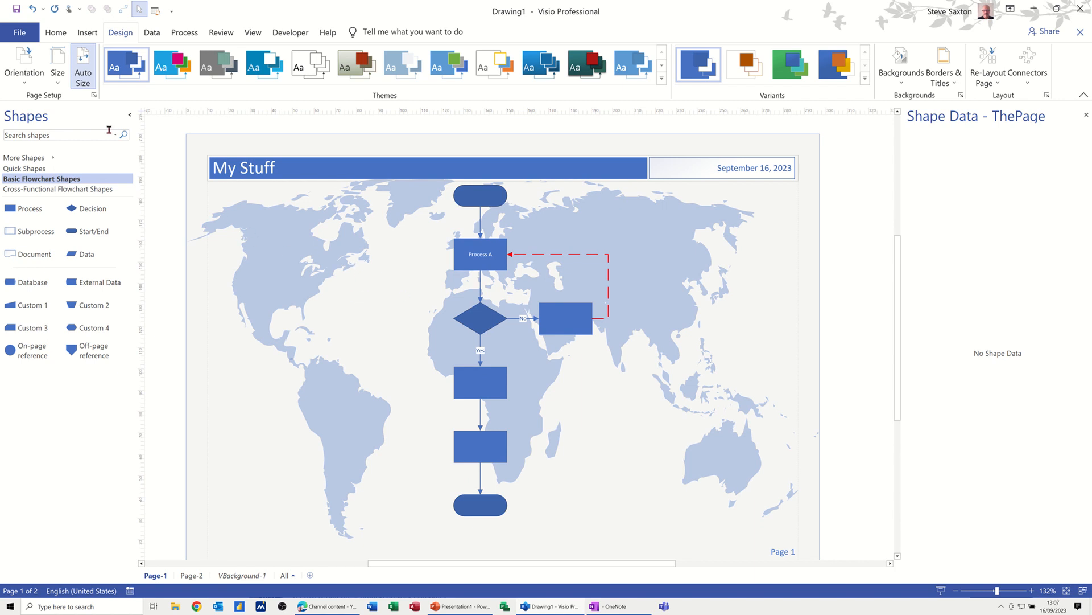
Create a new drawing from the Department Organization Chart variant of the Organization Chart template, in metric units
click(20, 32)
click(34, 77)
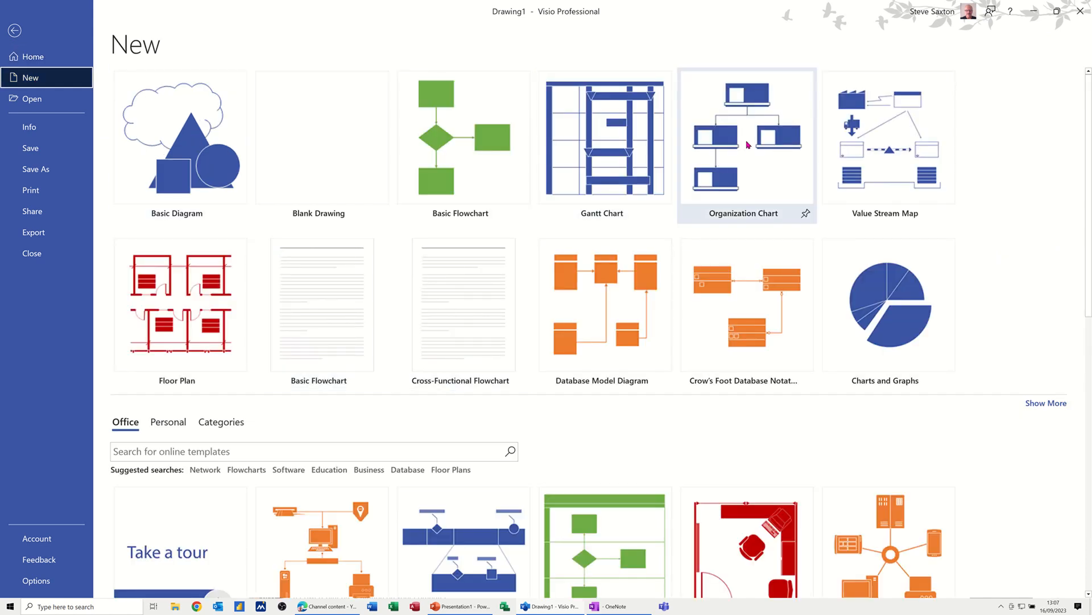
click(748, 145)
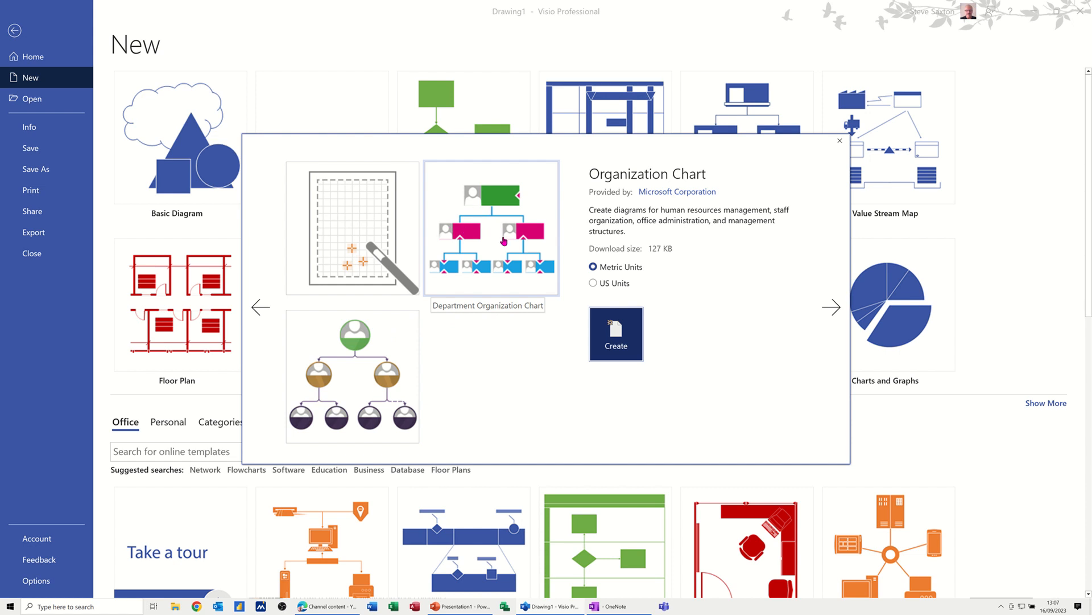
click(504, 241)
click(610, 341)
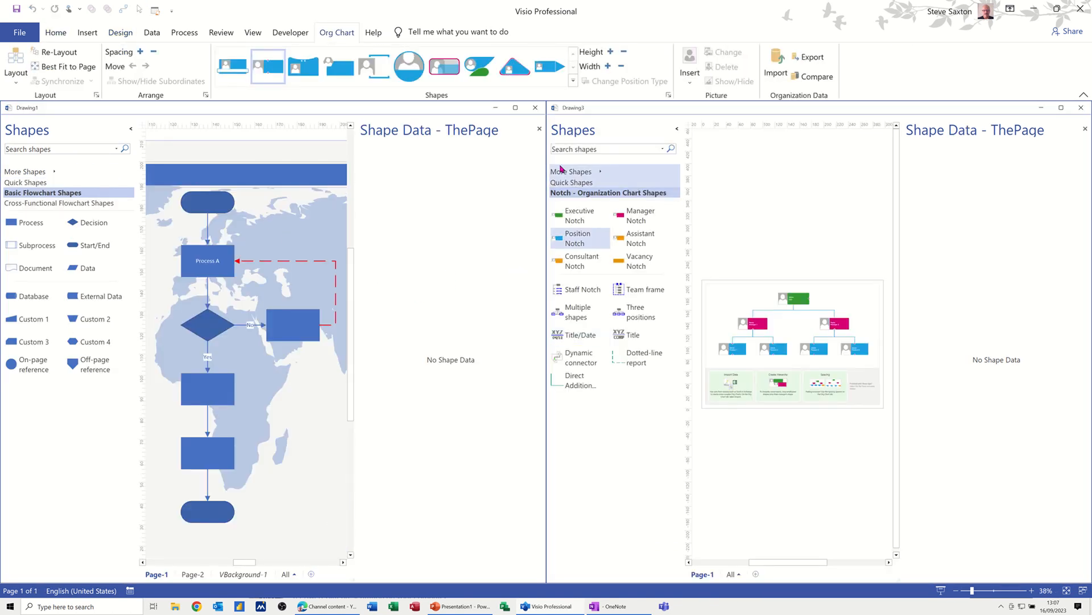
Close the Drawing1 flowchart and delete all sample shapes from the new organization chart page
click(539, 130)
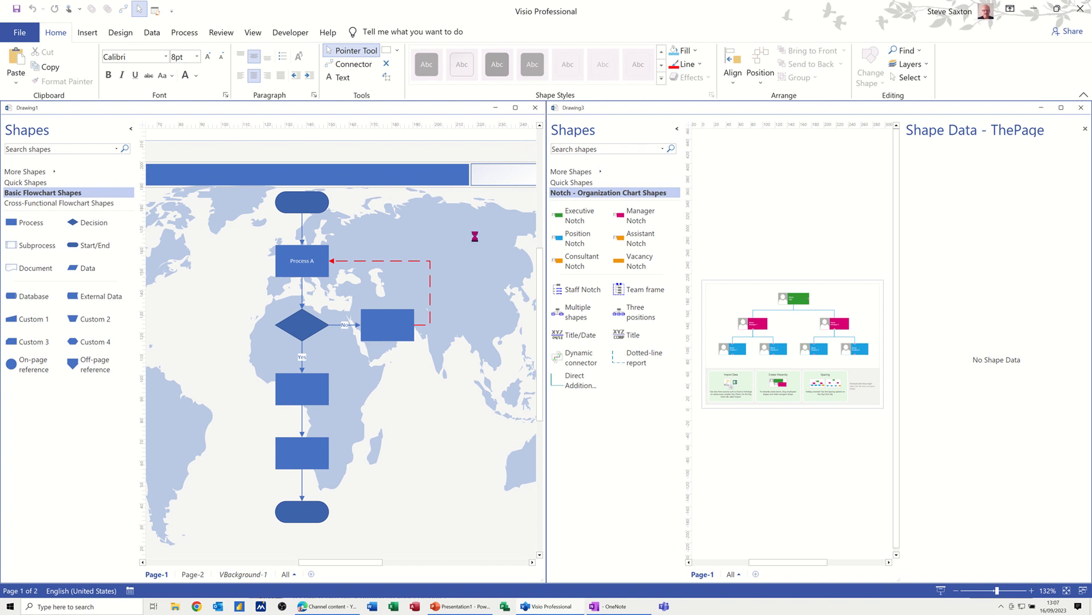
click(543, 318)
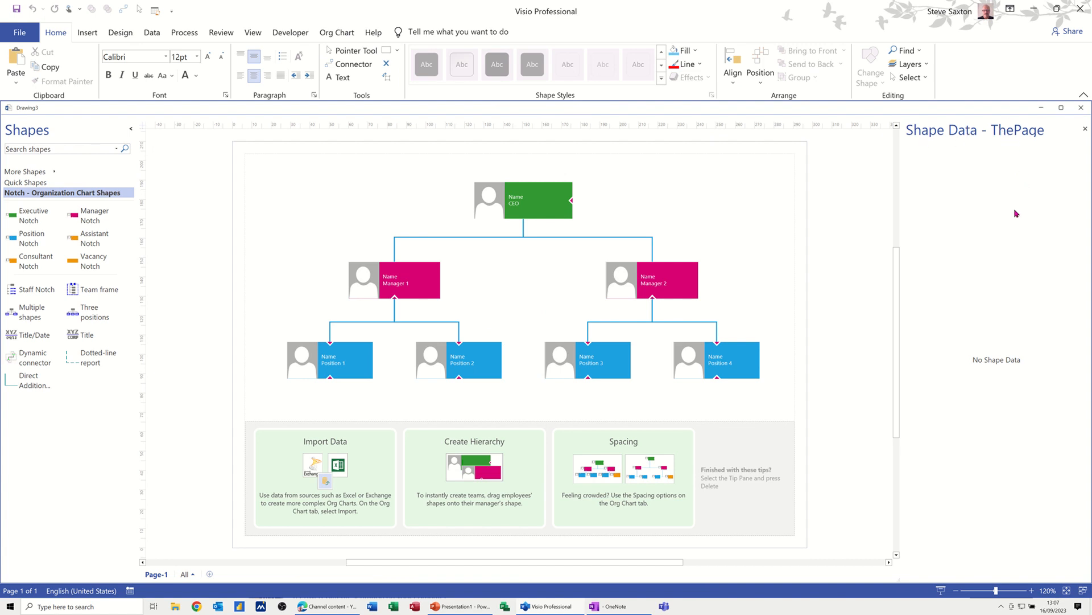
click(531, 206)
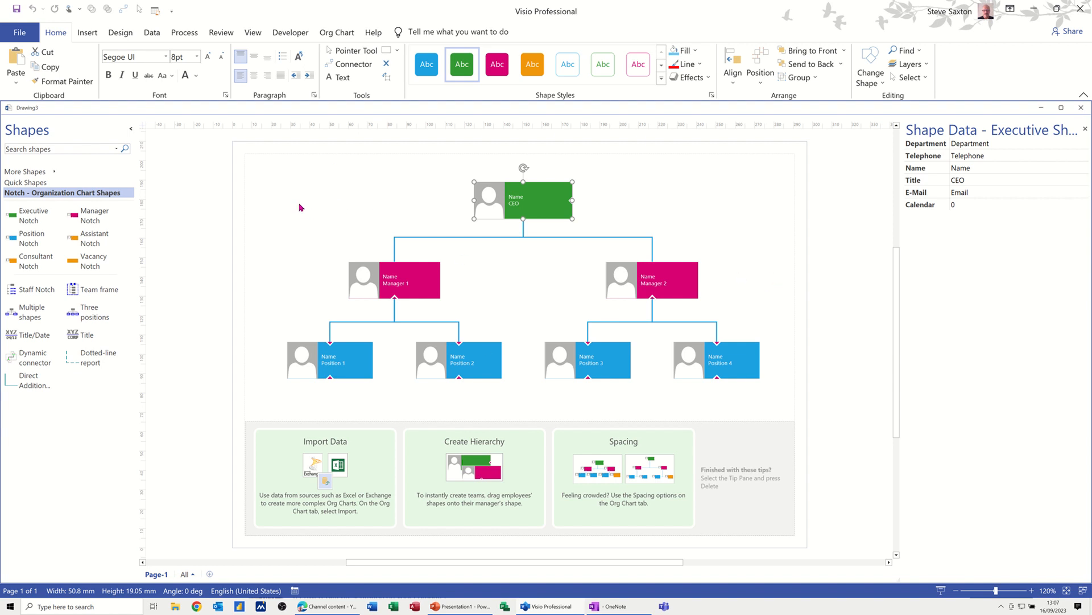
key(ctrl+a)
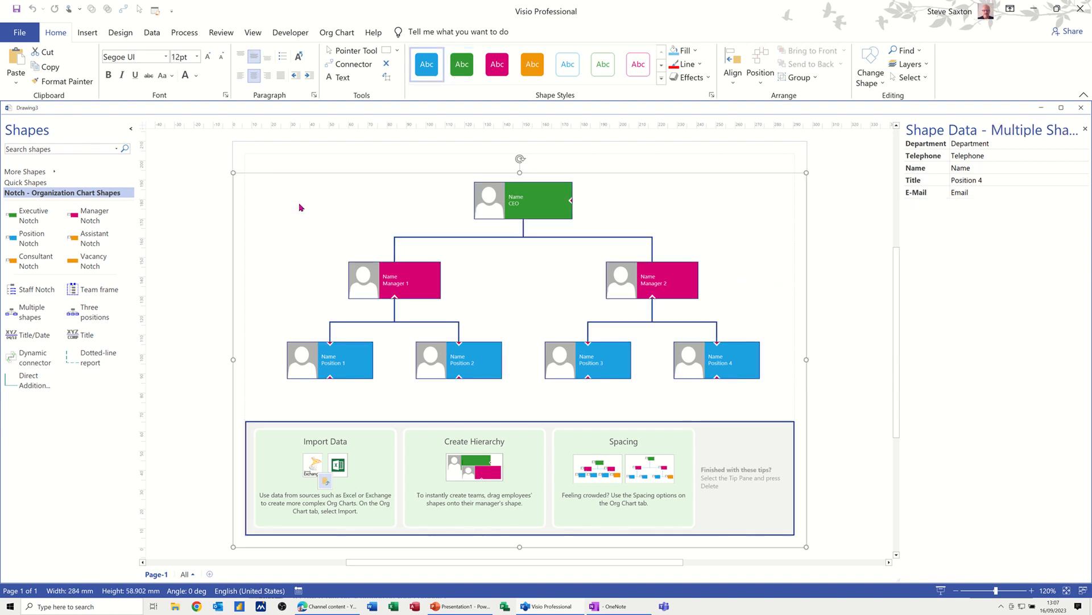
key(Delete)
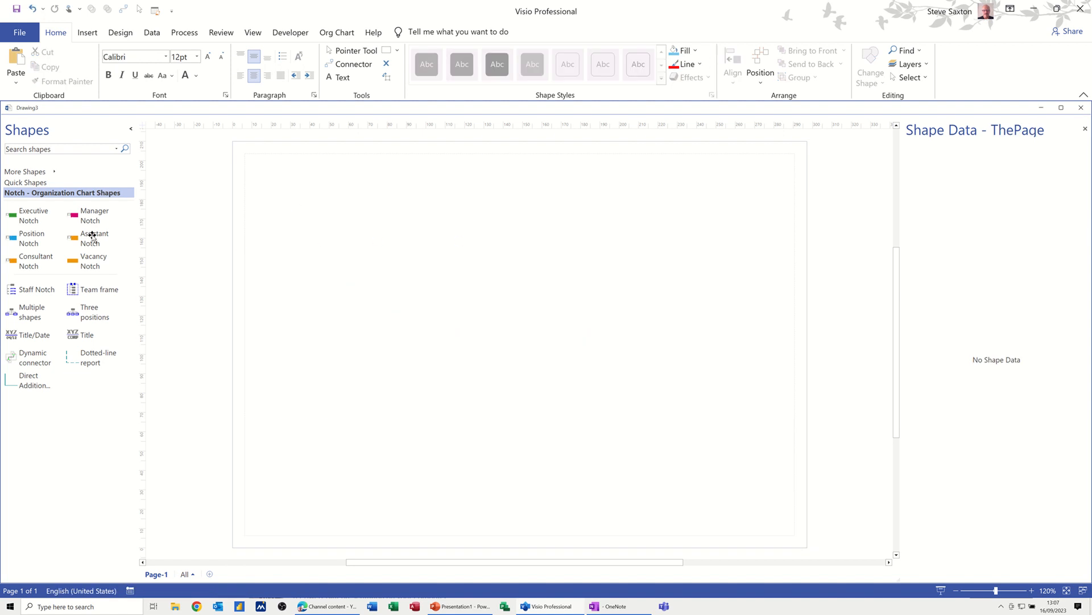
Place an Executive Notch shape near the page's upper middle, enter the person's name and set the title to "Mr"
drag(20, 219, 487, 204)
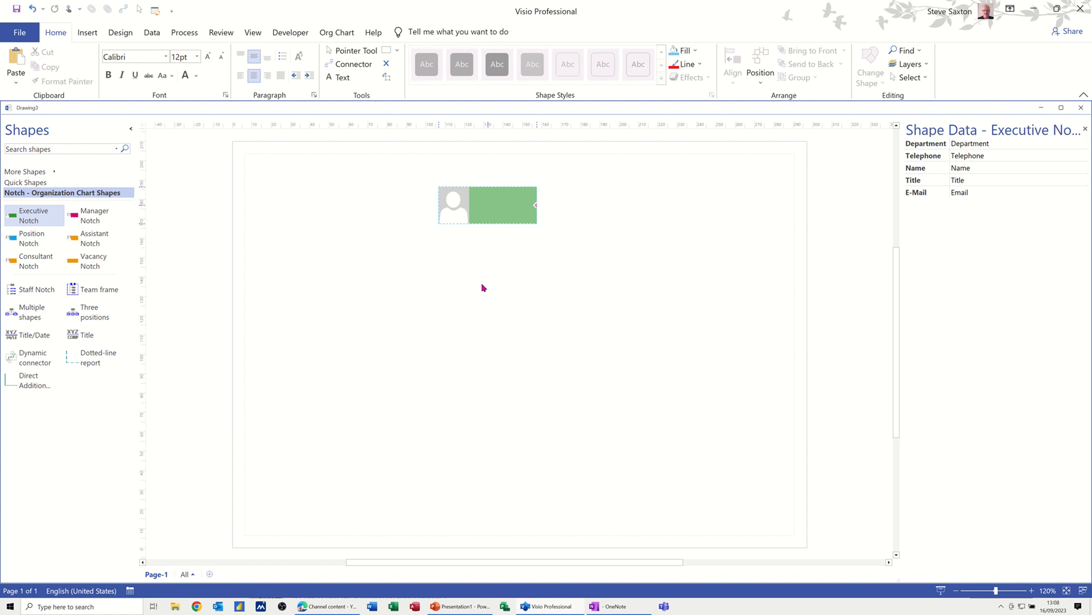
double_click(482, 202)
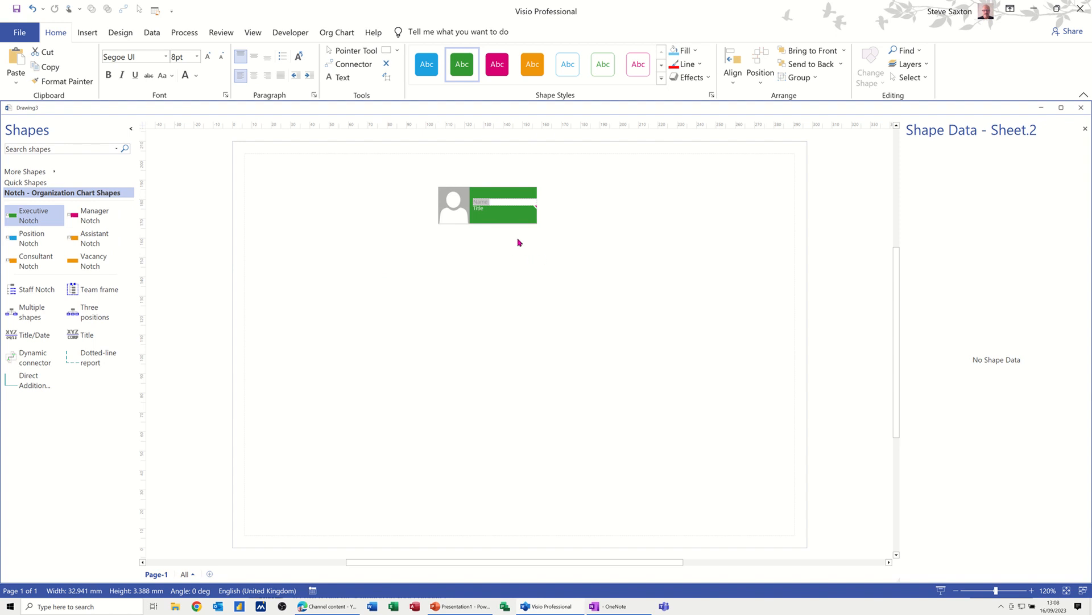
text(Saxton)
click(483, 208)
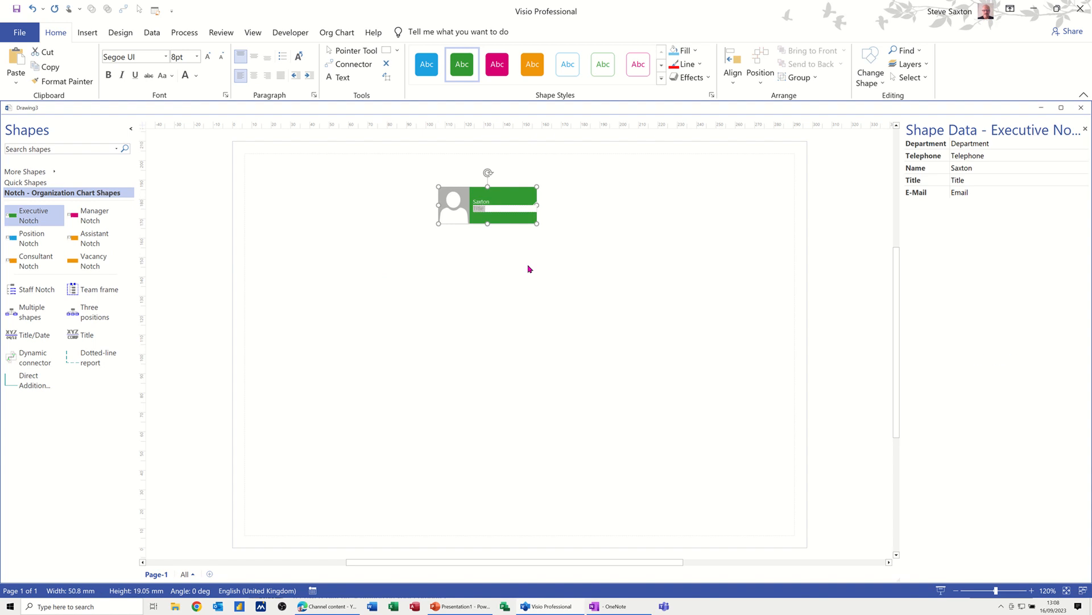
text(Mr)
click(501, 238)
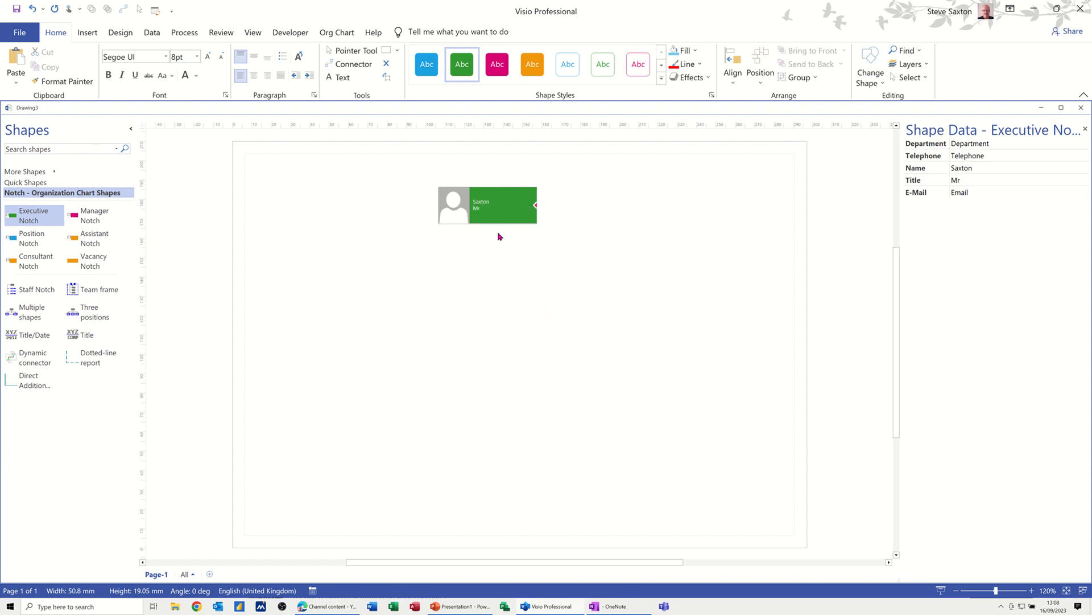
Replace the executive shape's placeholder picture with a portrait photo
click(453, 202)
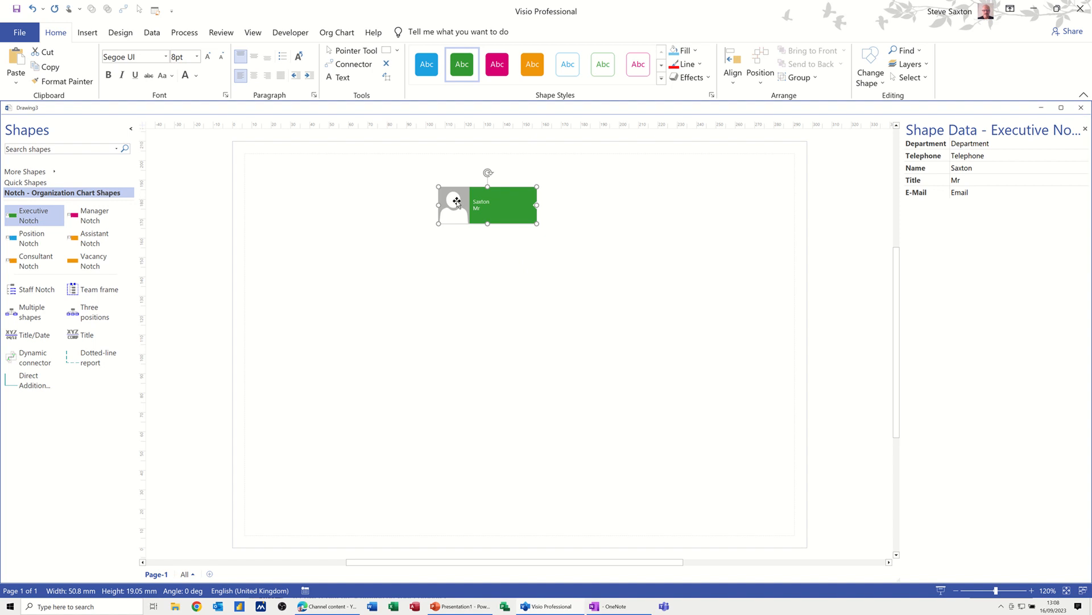
right_click(454, 202)
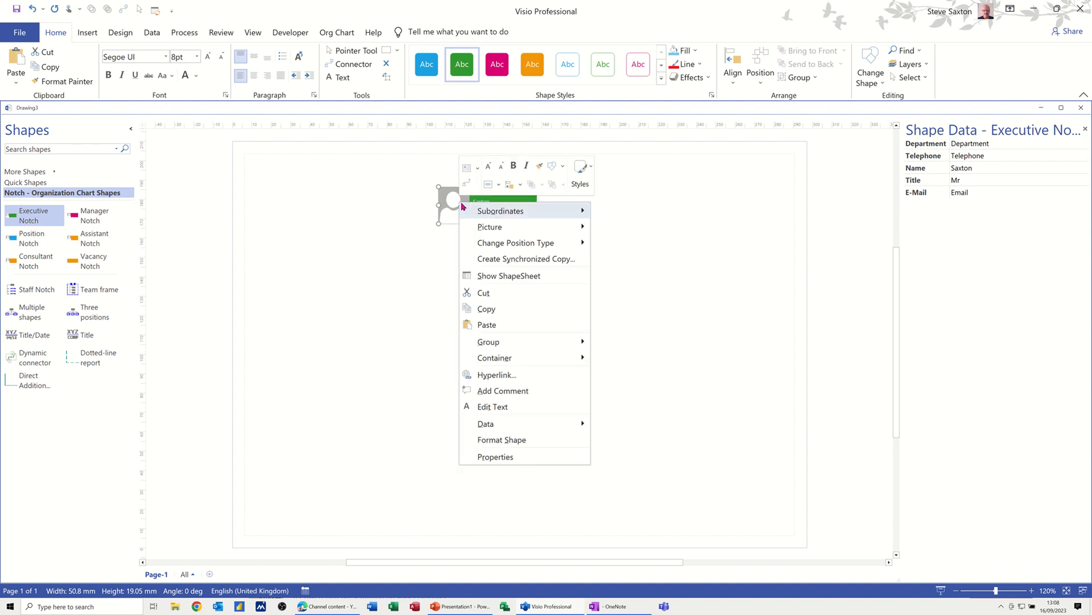
mouse_move(467, 209)
mouse_move(500, 227)
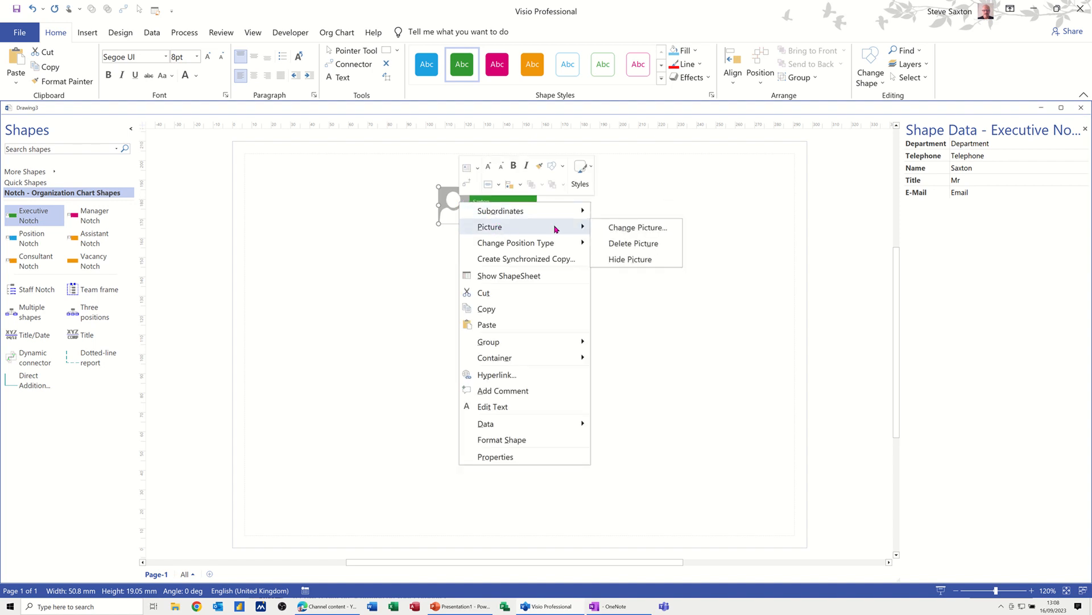
click(631, 229)
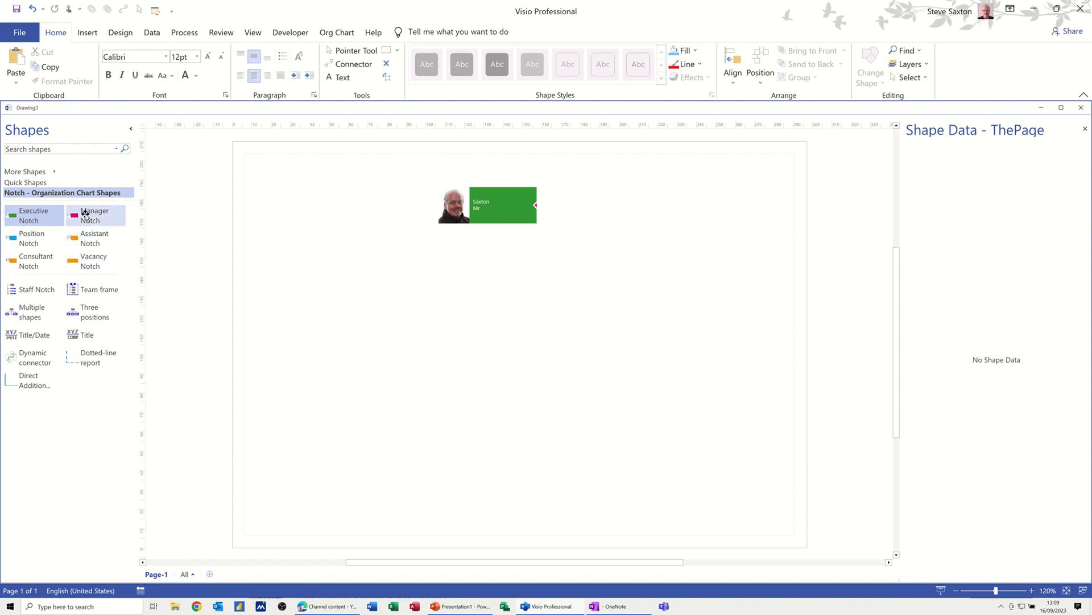
Add three Manager Notch shapes as subordinates of the executive
drag(94, 215, 492, 202)
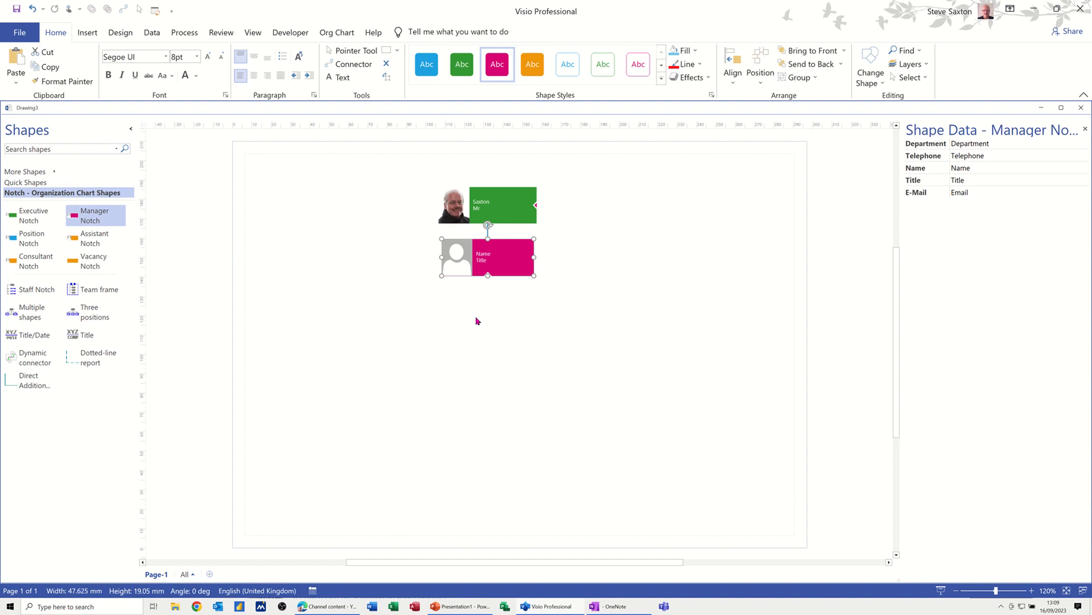
drag(91, 216, 493, 198)
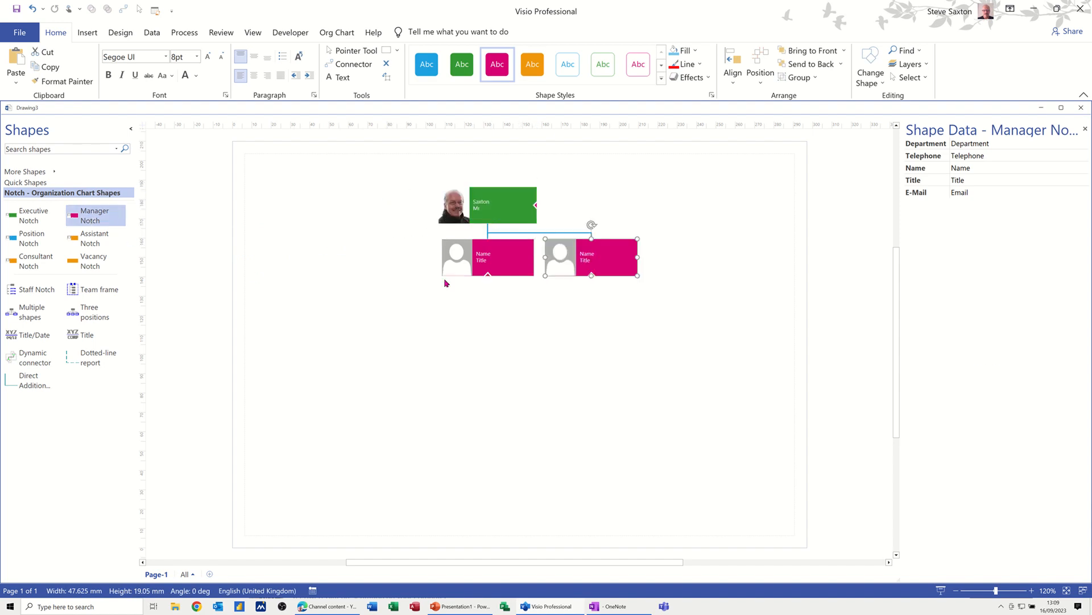
drag(76, 213, 494, 203)
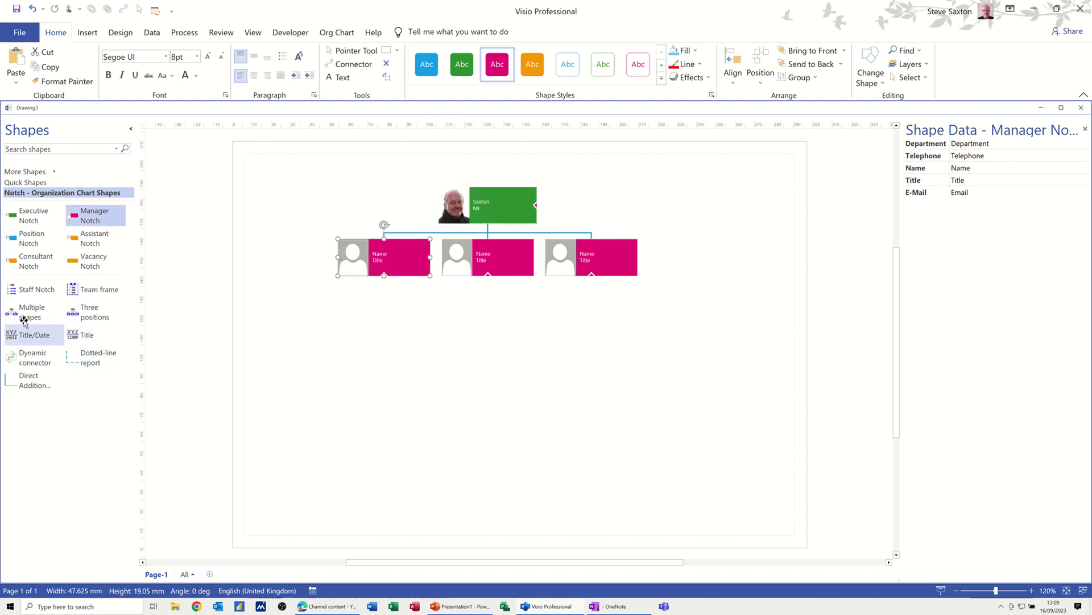
Add Position subordinates: four under the left manager, one under the middle manager and two under the right manager
drag(27, 314, 388, 261)
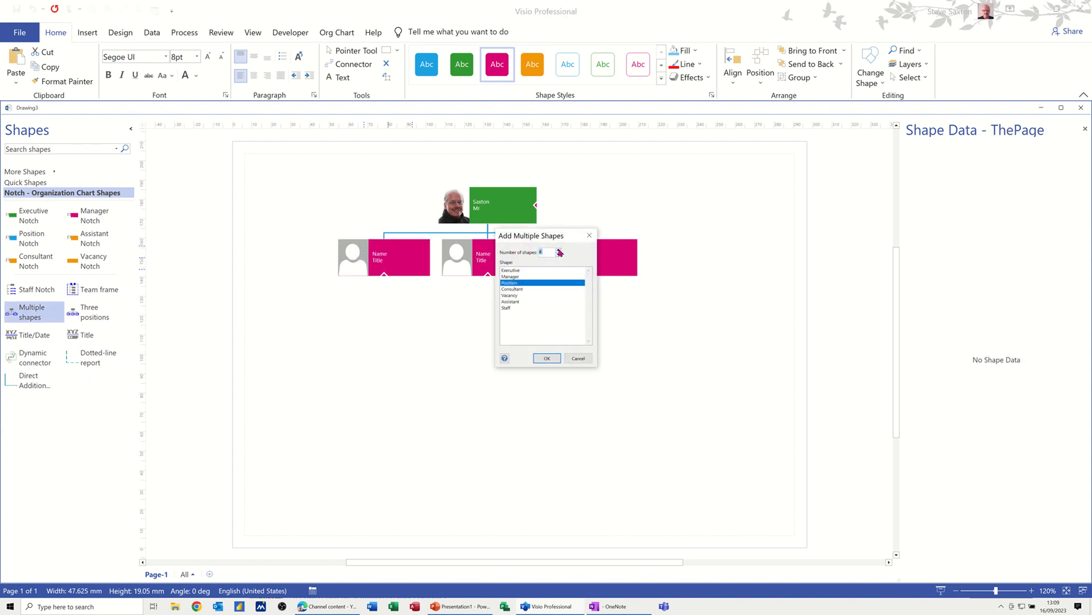
click(548, 357)
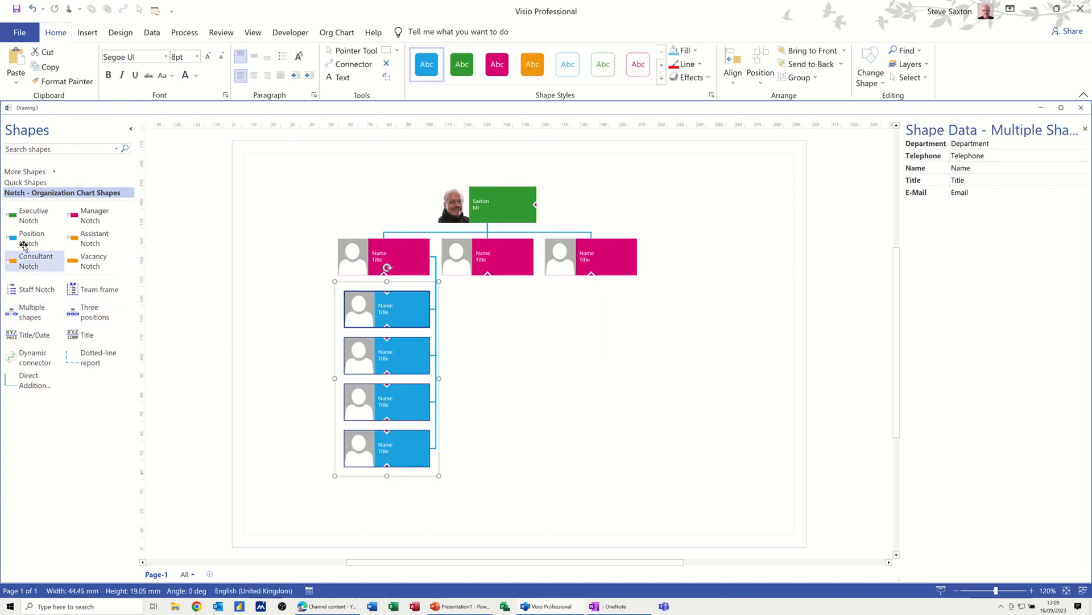
drag(27, 239, 489, 318)
drag(29, 239, 596, 262)
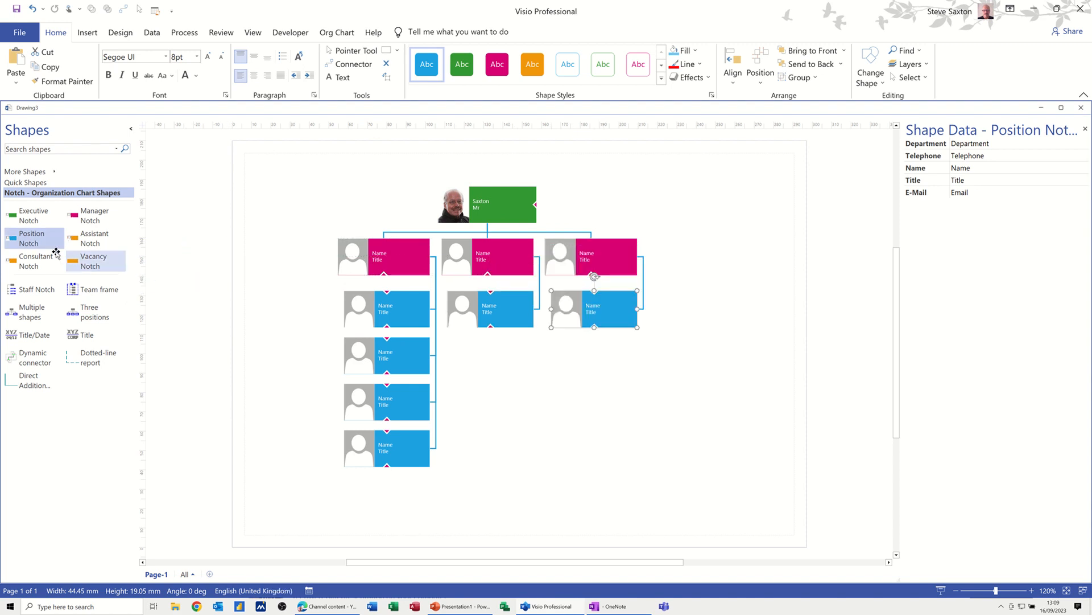
drag(33, 242, 596, 261)
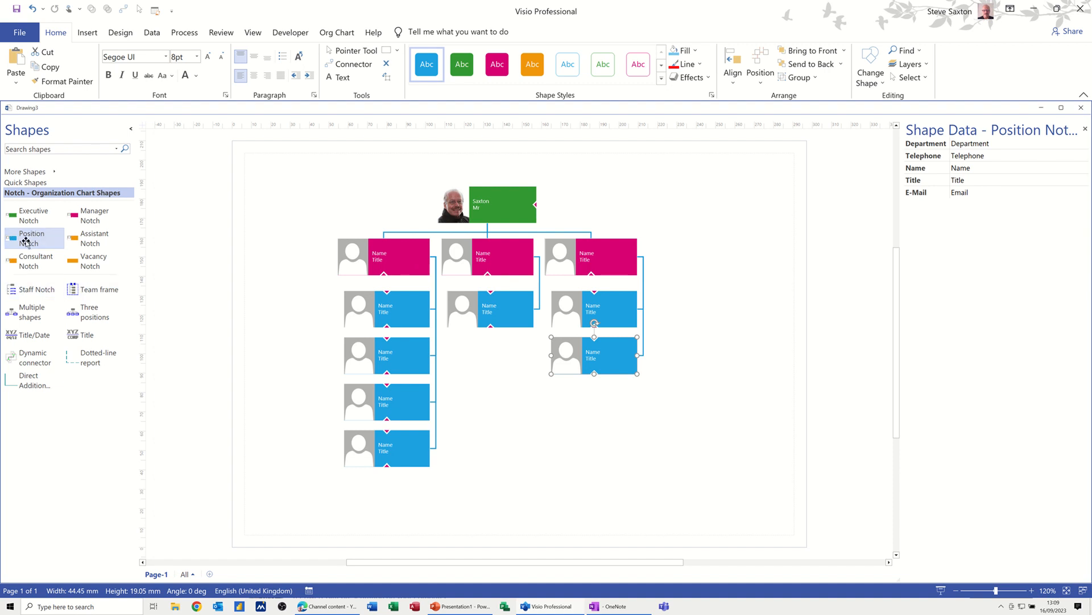
Place a separate Position shape right of the chart, add three Position subordinates and surround the group with a team frame about 75 by 112.5 mm
drag(27, 237, 736, 205)
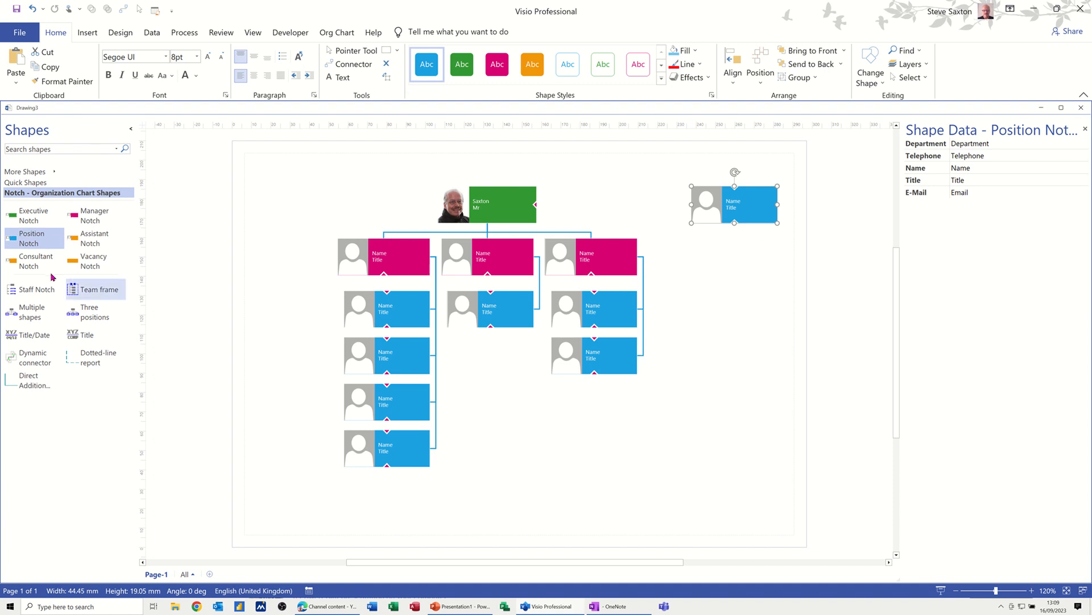
drag(29, 316, 735, 205)
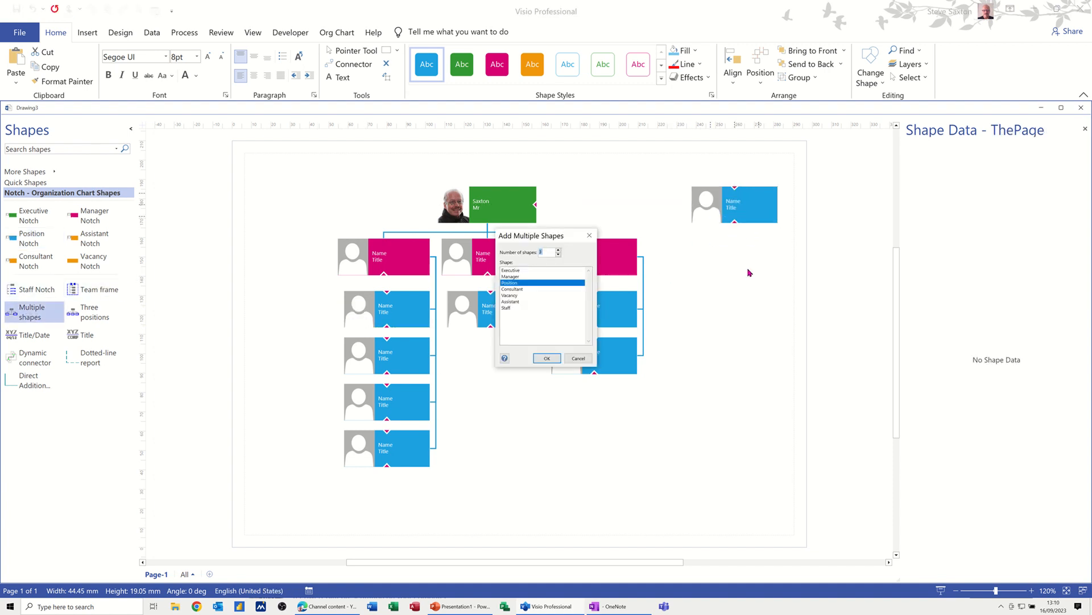
click(545, 358)
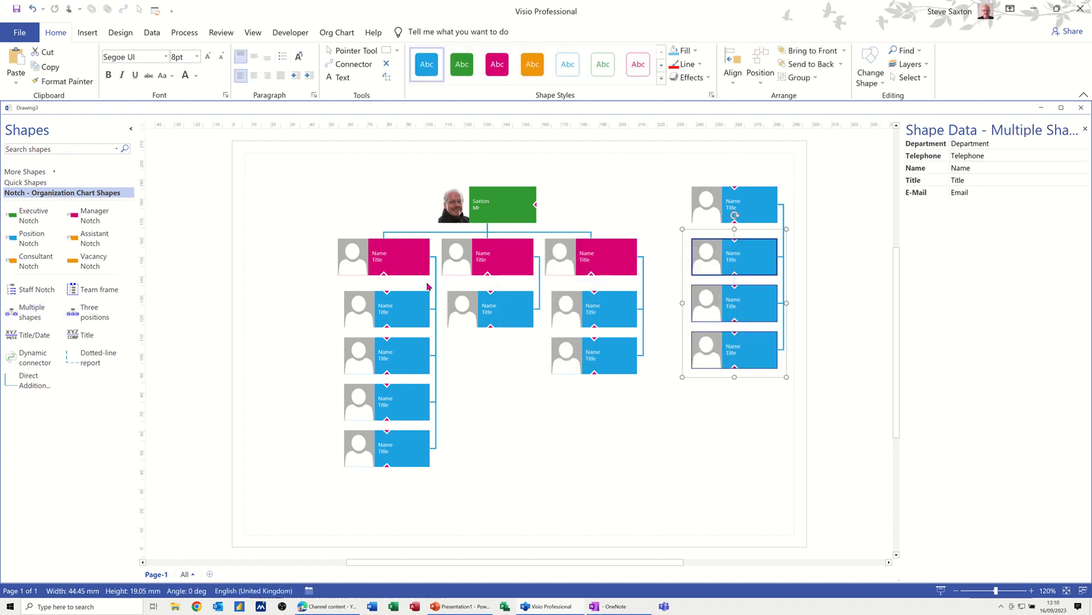
drag(96, 294, 745, 389)
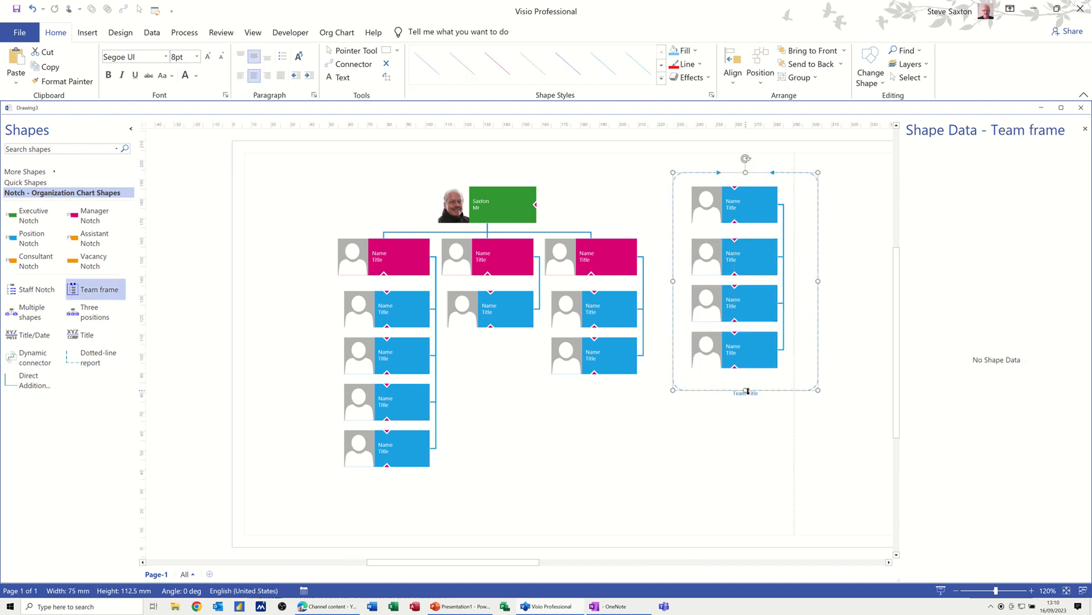
Move the entire organization chart, including the team frame, left so that everything fits within the page
click(730, 451)
key(ctrl+a)
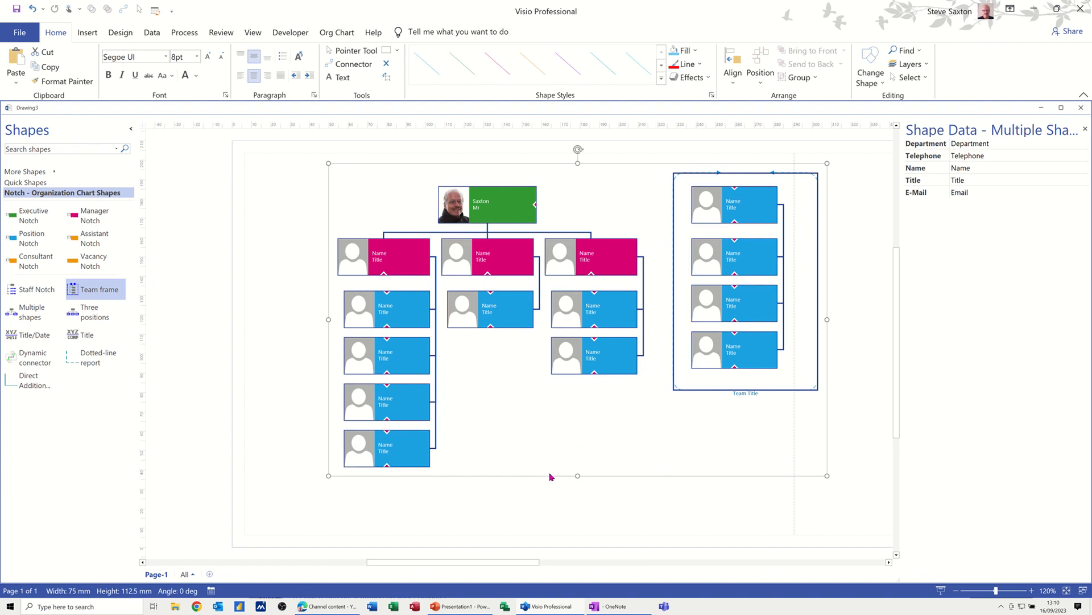
drag(543, 474, 470, 479)
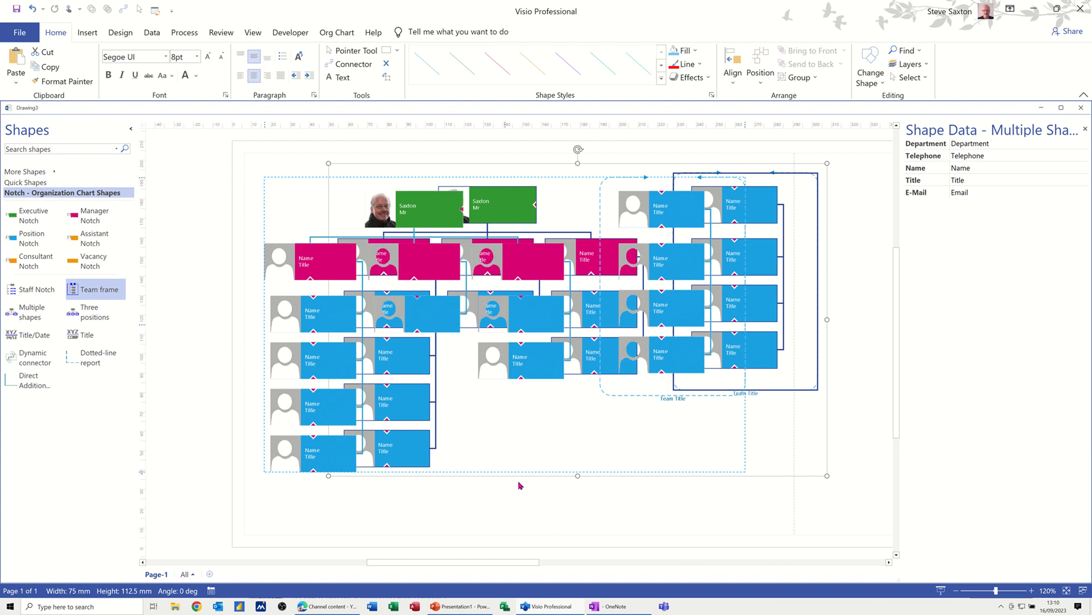
click(781, 403)
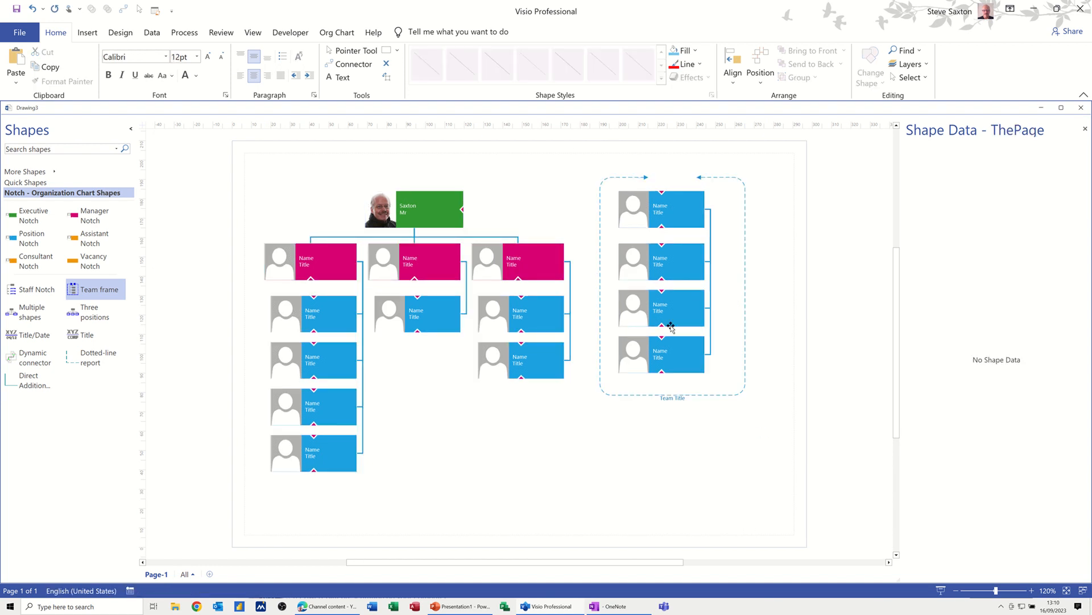
Connect the top position in the team frame to the right side of the executive shape with a connector, and return to the Pointer Tool
click(353, 64)
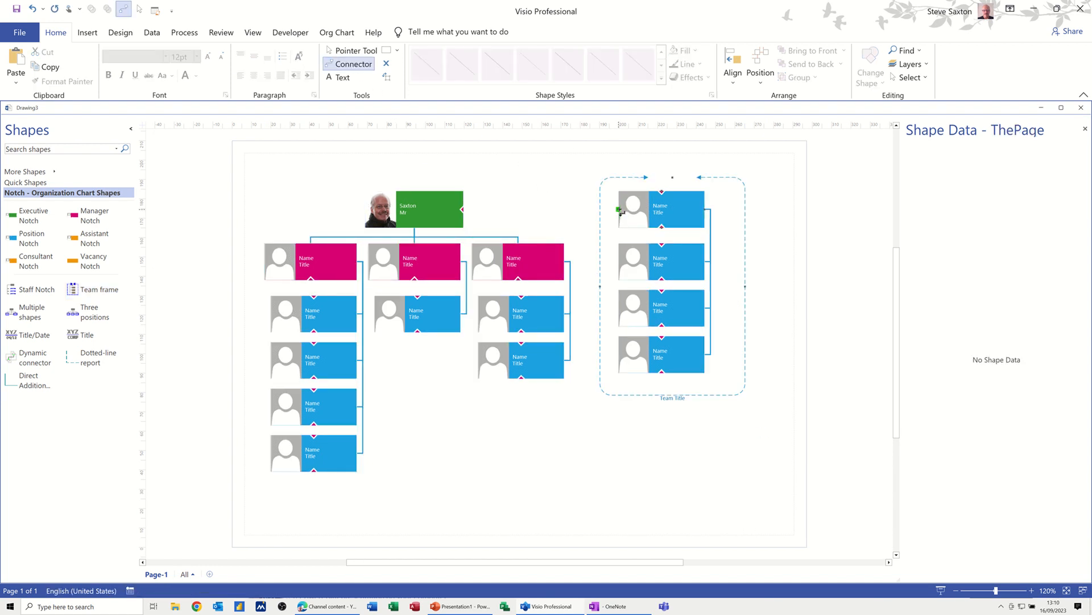
drag(584, 213, 463, 209)
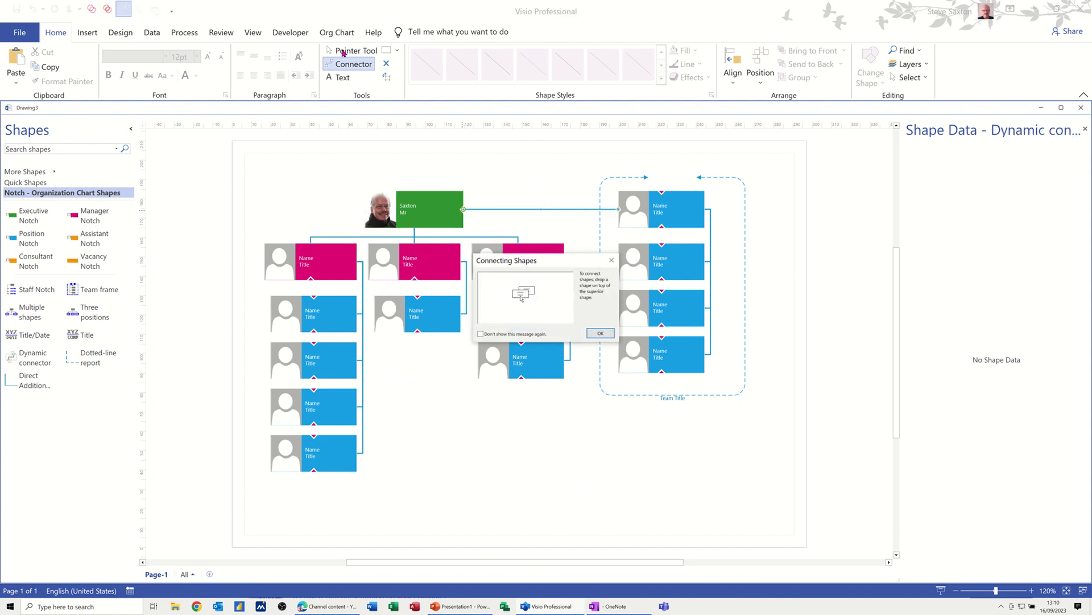
click(600, 334)
click(609, 444)
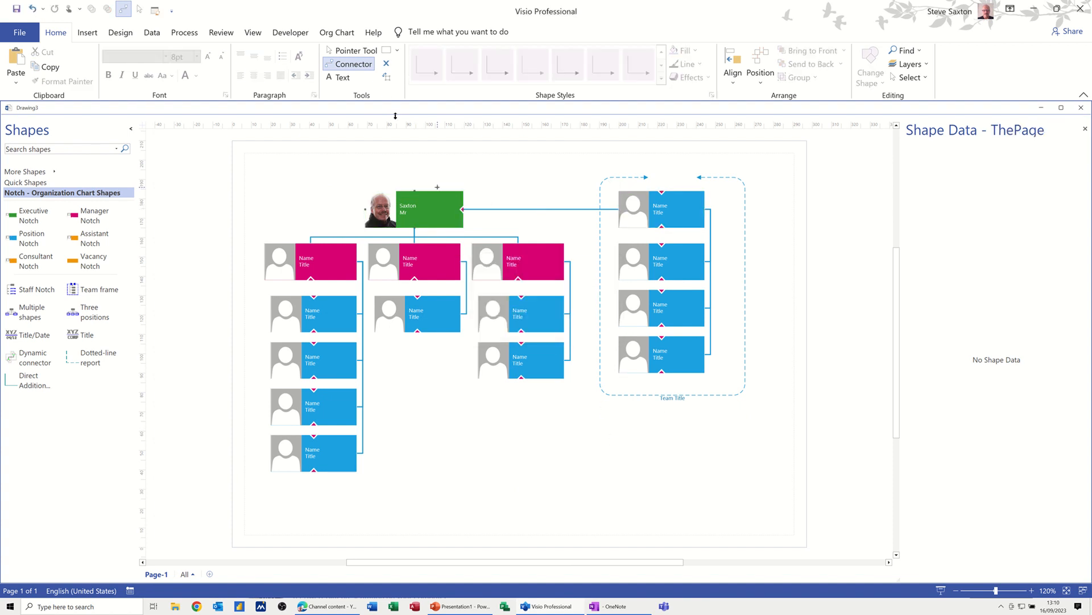
click(351, 53)
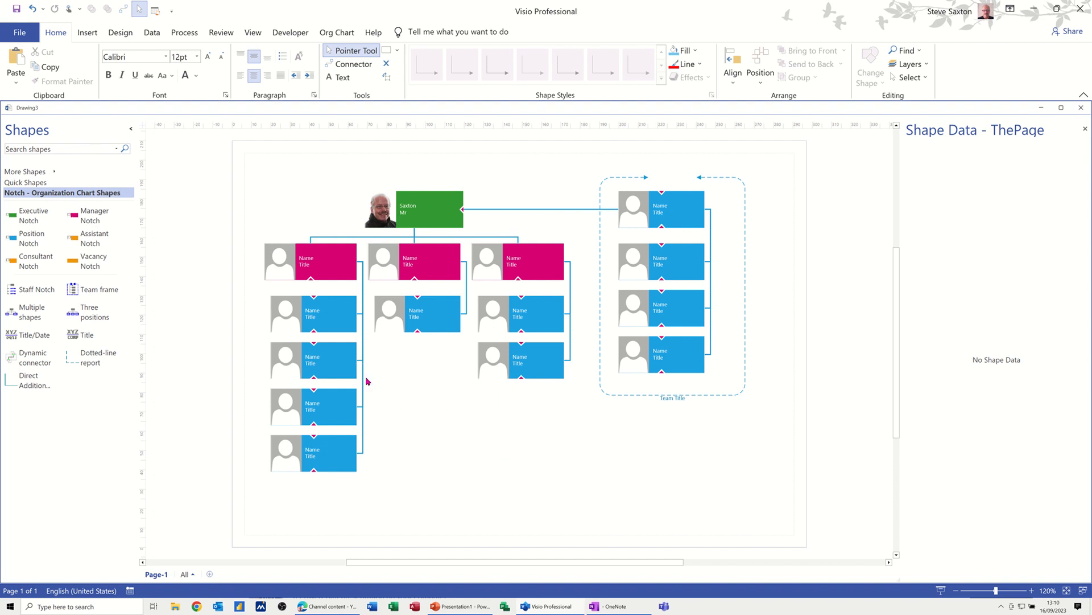
Create a synchronized copy of the left manager and its subordinates on a new page, and compare it with the original on Page-1
right_click(328, 264)
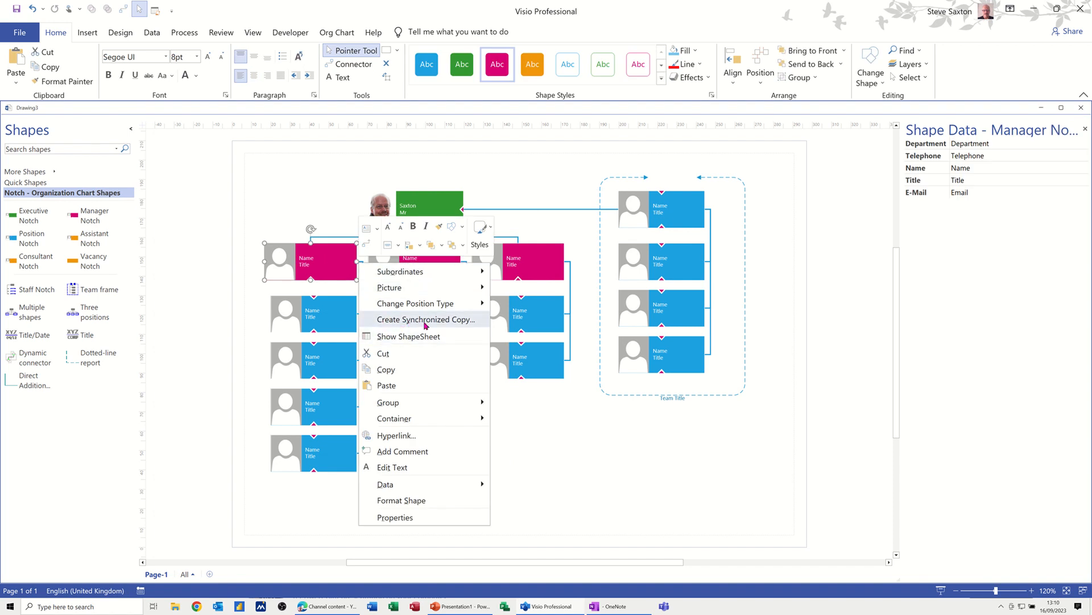
click(426, 319)
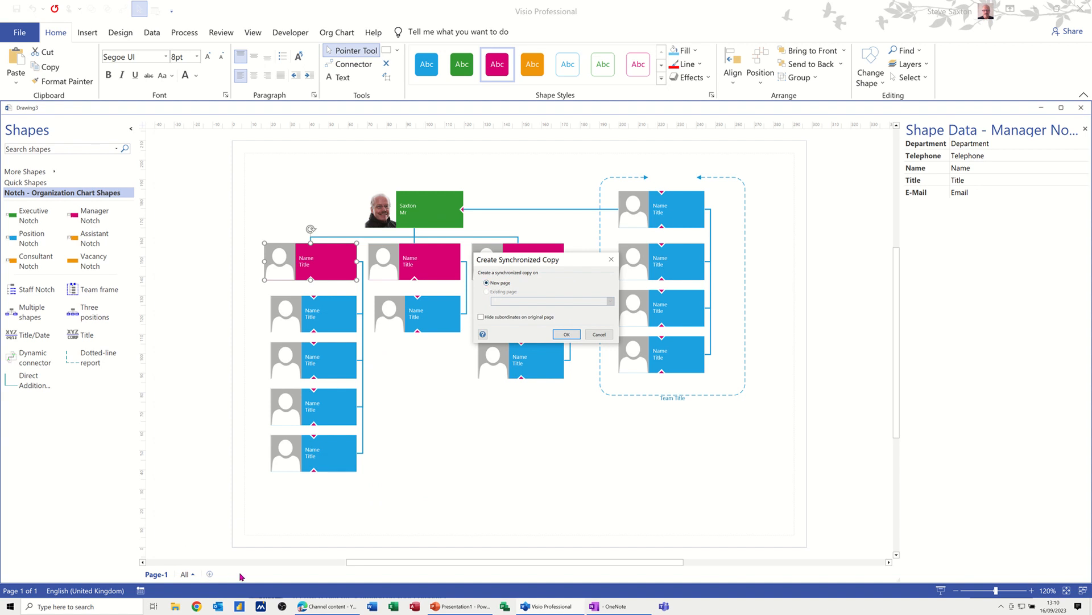
click(566, 335)
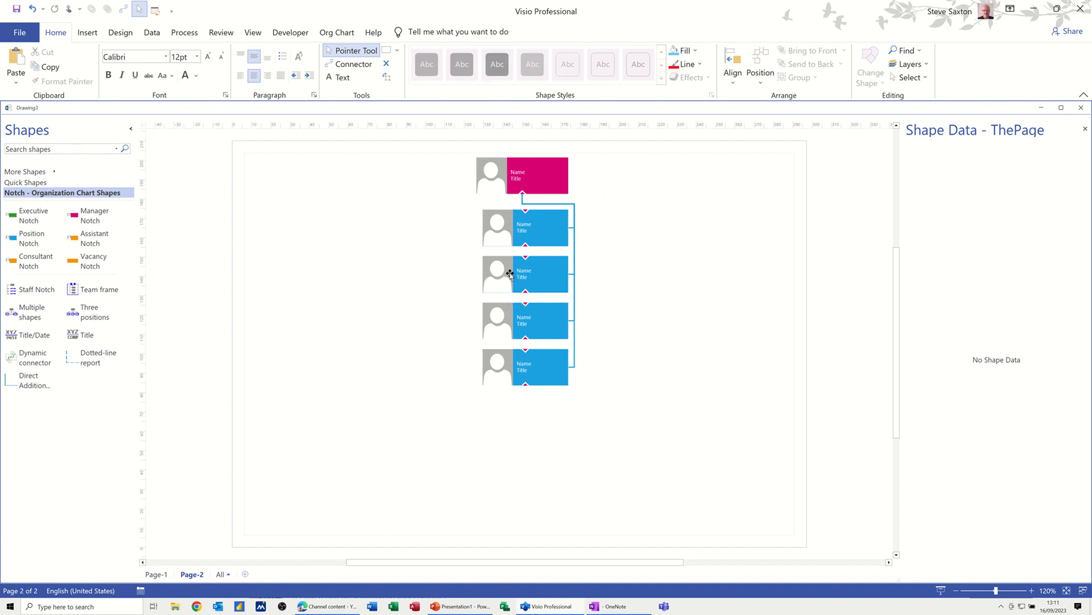
click(155, 574)
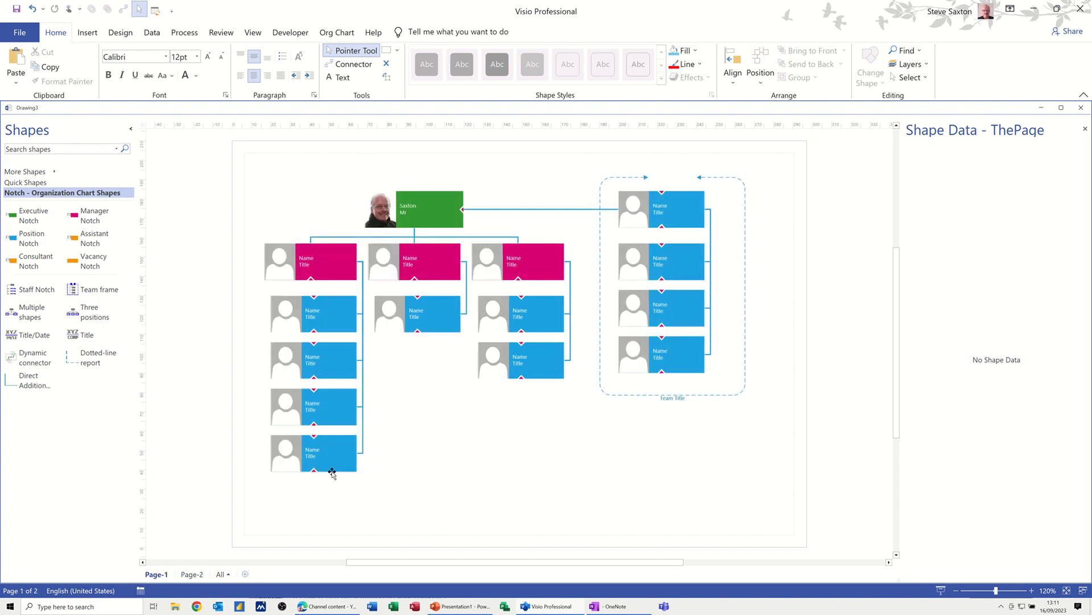
click(192, 574)
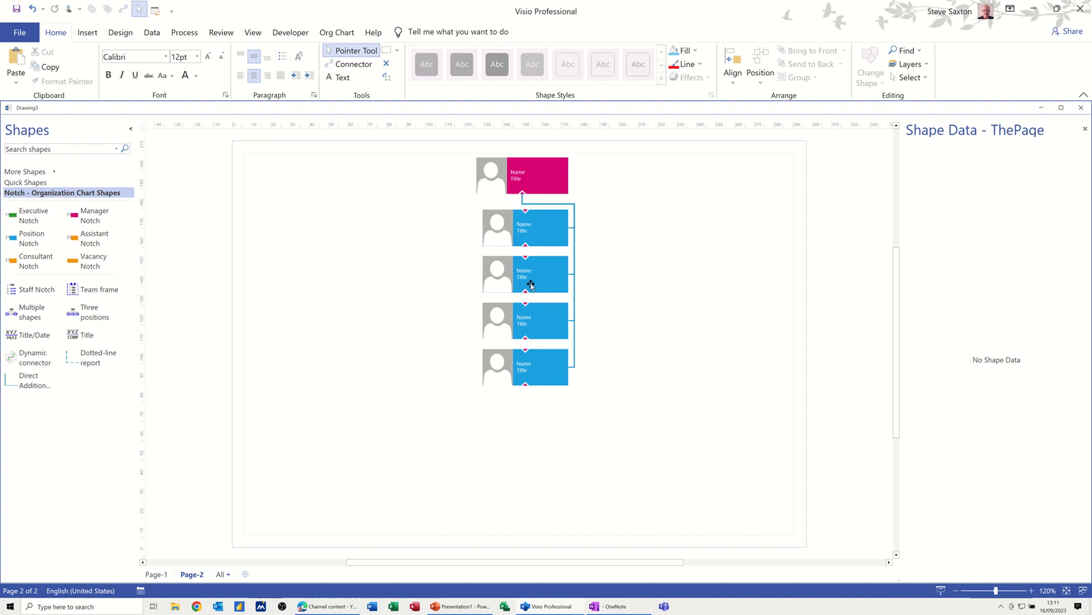
click(153, 575)
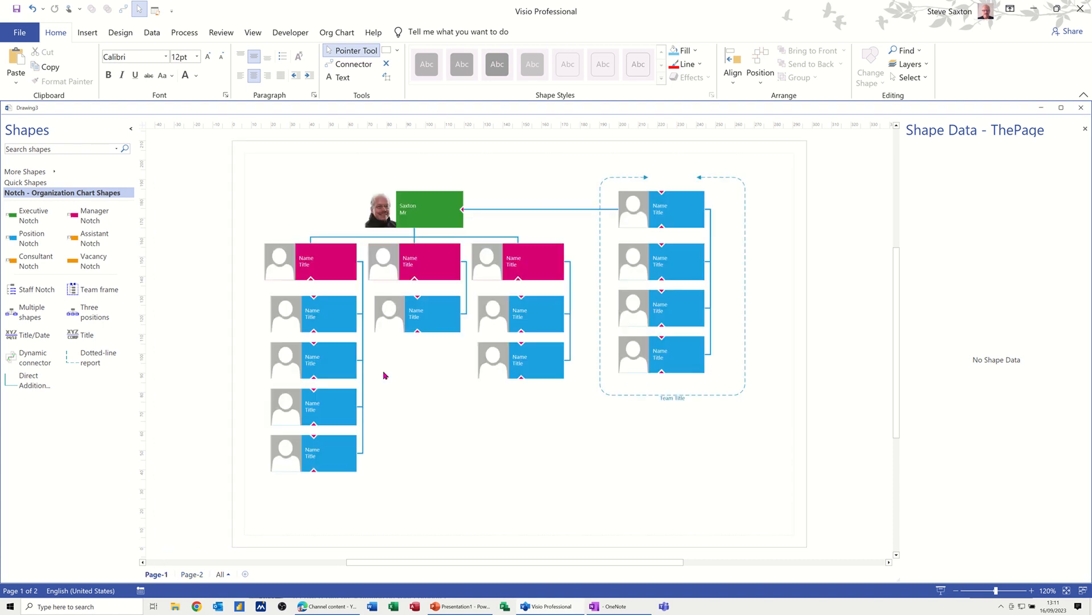
Replace the left manager's name placeholder on Page-1 with a surname, and check the synchronized copy on Page-2
double_click(305, 259)
mouse_move(547, 606)
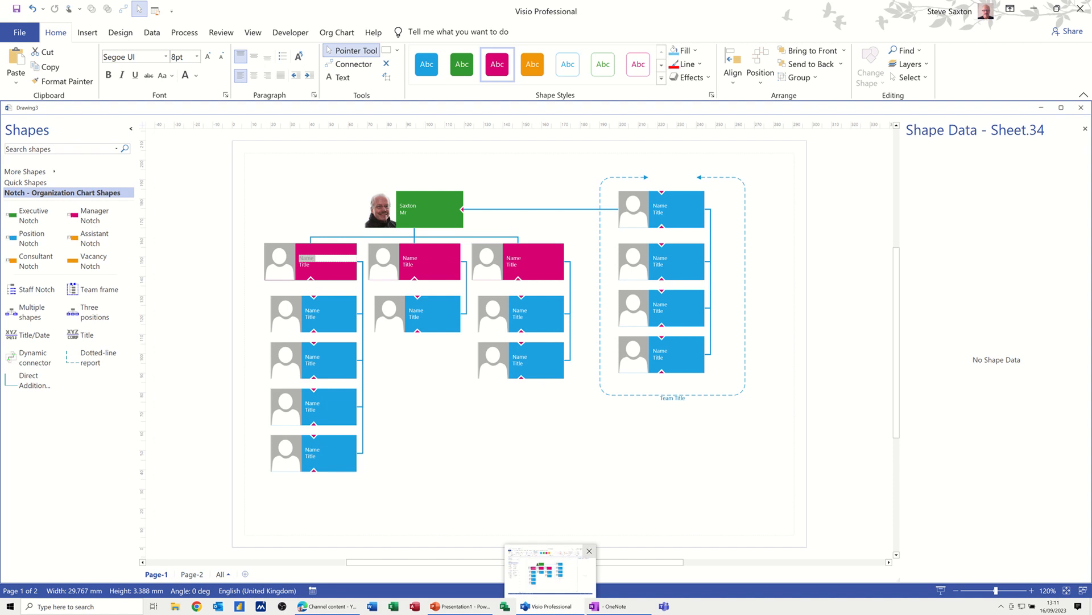
text(Smith)
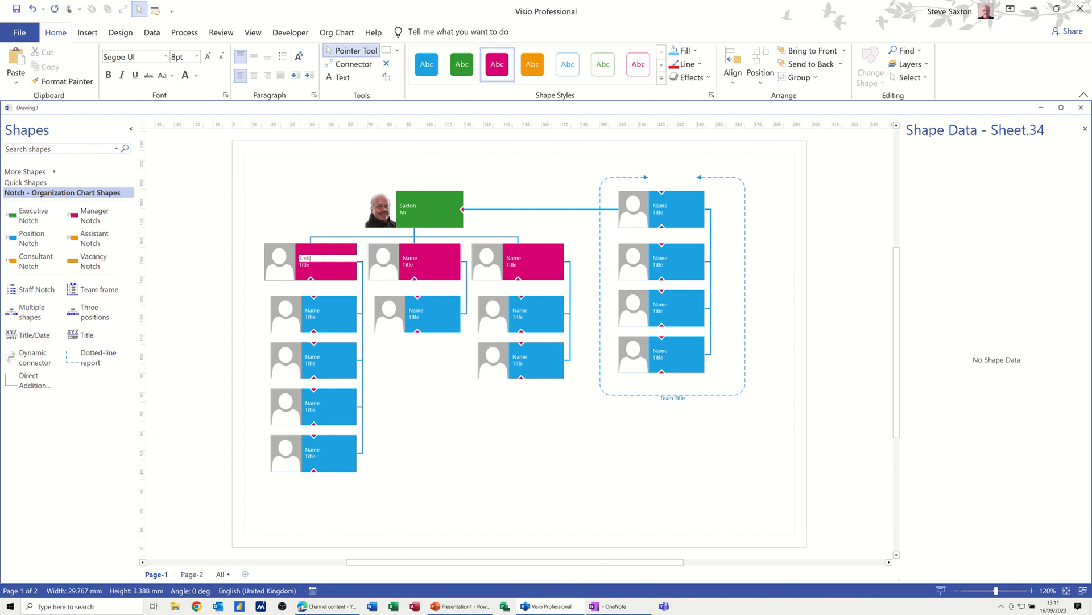
click(377, 371)
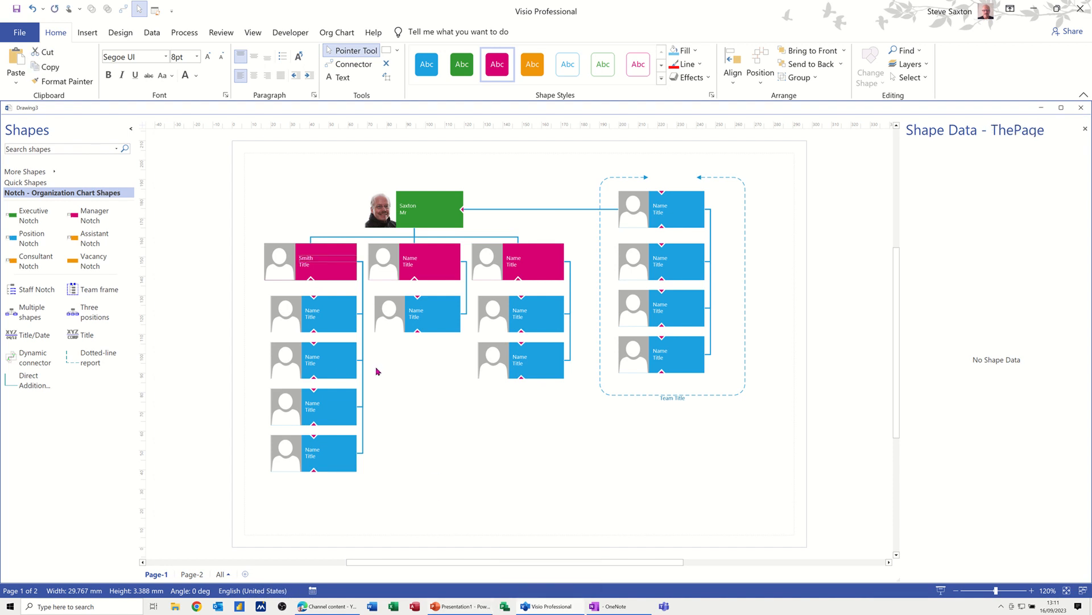
click(191, 575)
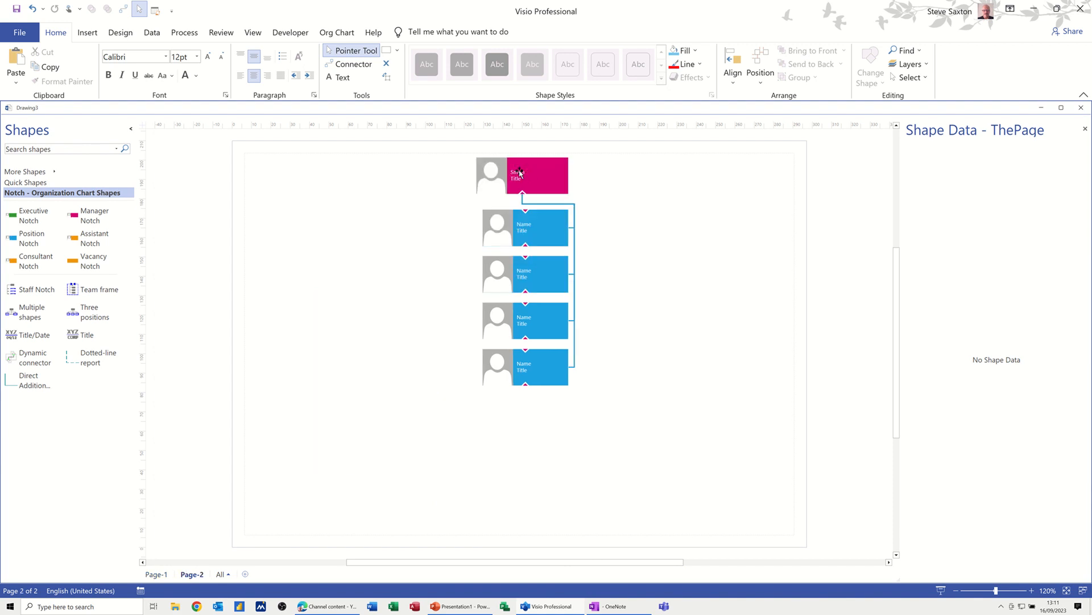
click(162, 575)
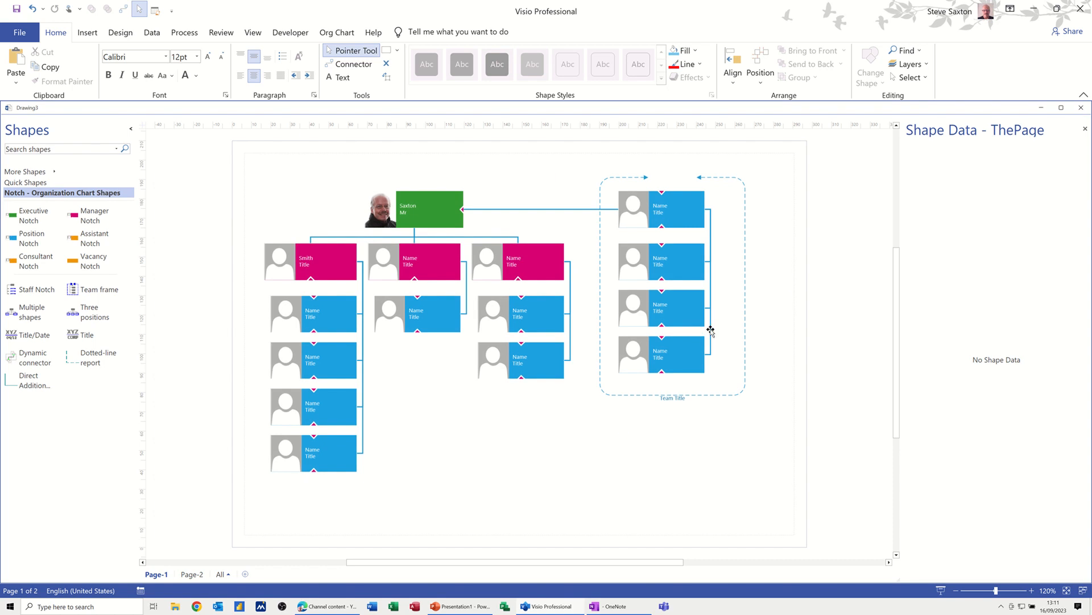
Hide the left manager's subordinates on Page-1, and check the synchronized copy on Page-2
right_click(328, 262)
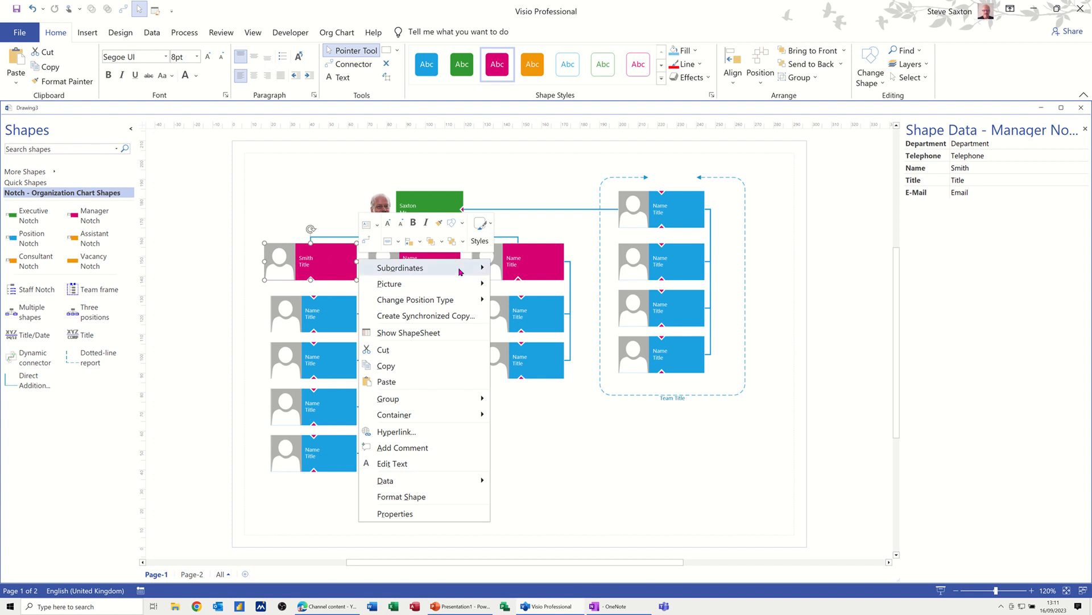
mouse_move(470, 270)
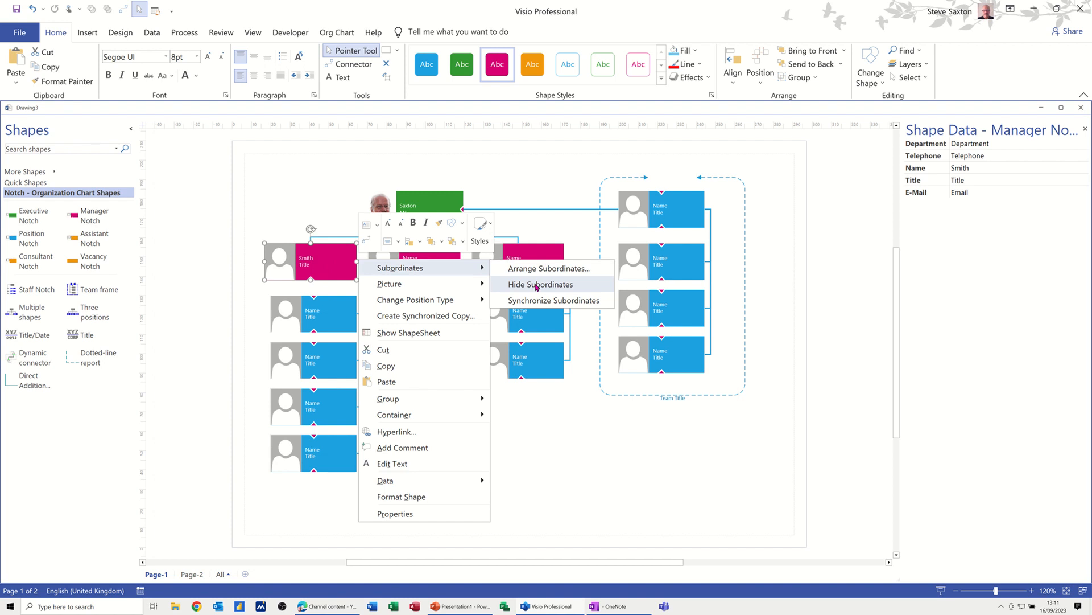
click(537, 286)
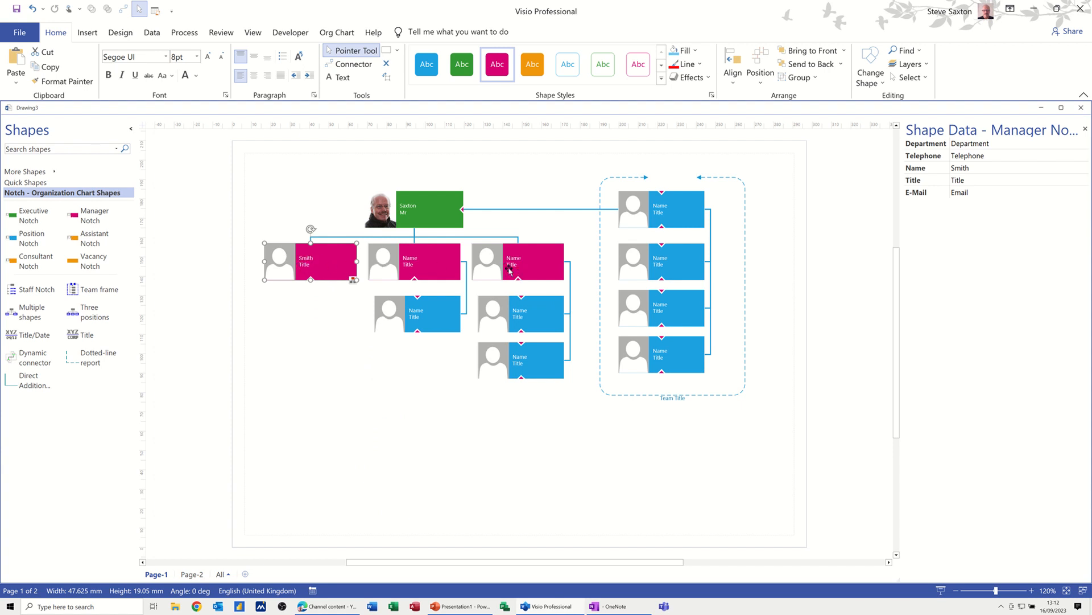
click(193, 574)
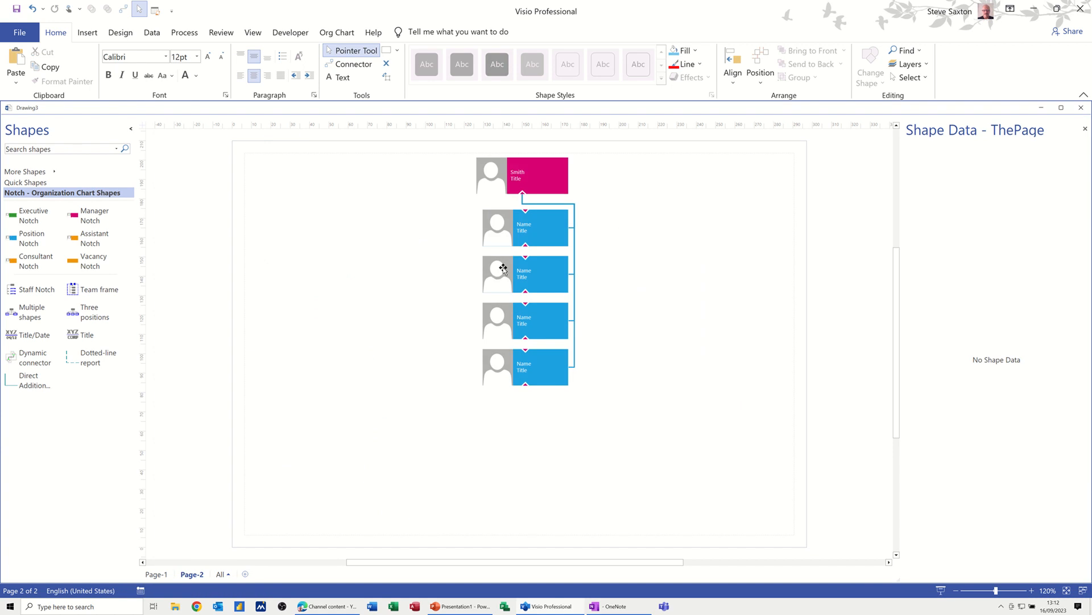
click(149, 575)
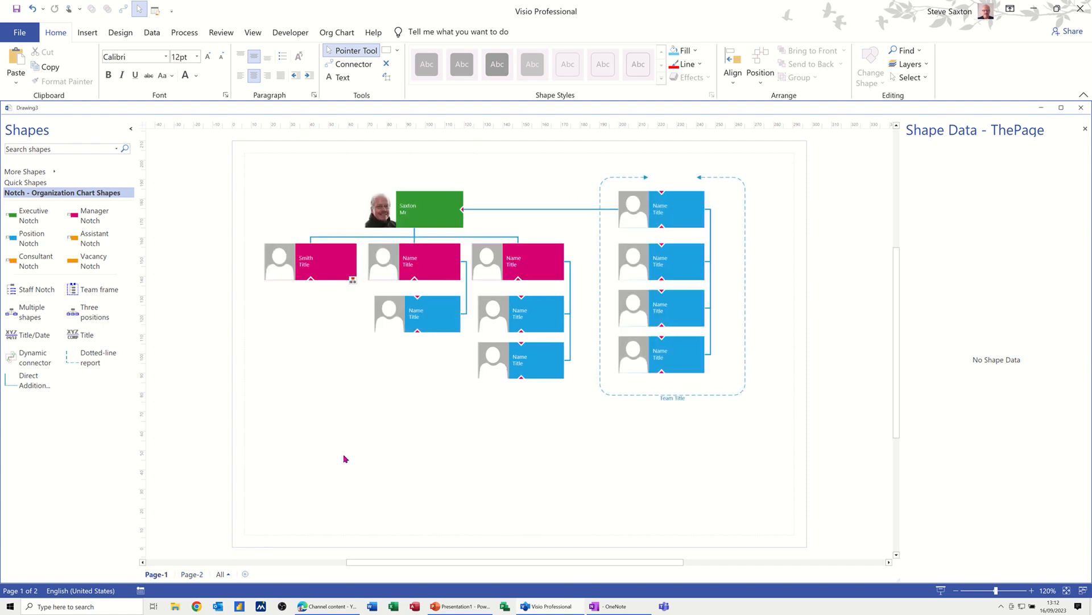
click(540, 258)
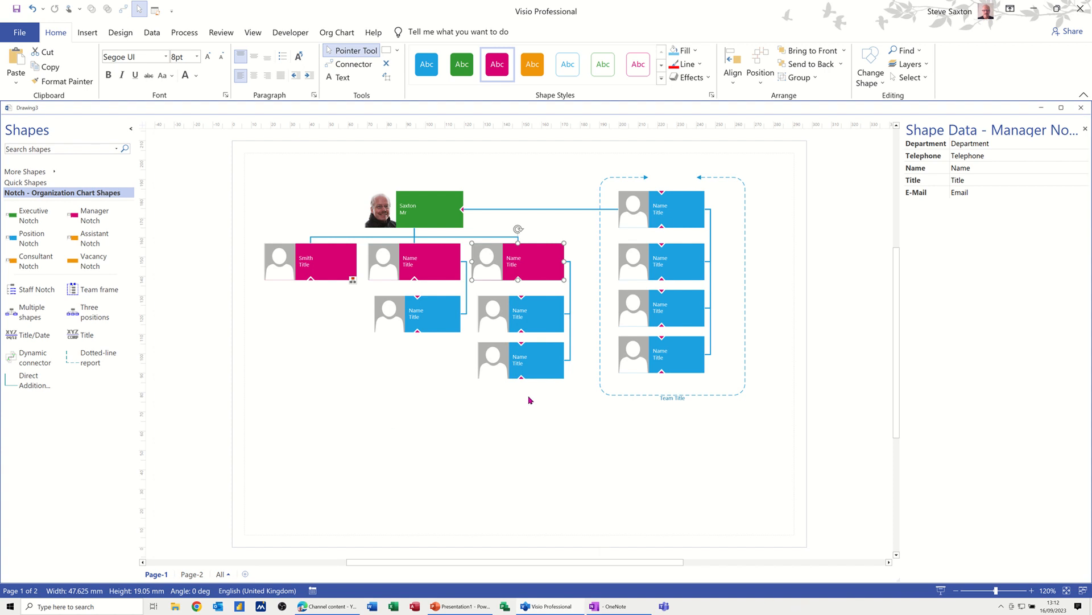
Create a new drawing from the blank Gantt Chart template in metric units, accepting the default Gantt chart options
click(18, 34)
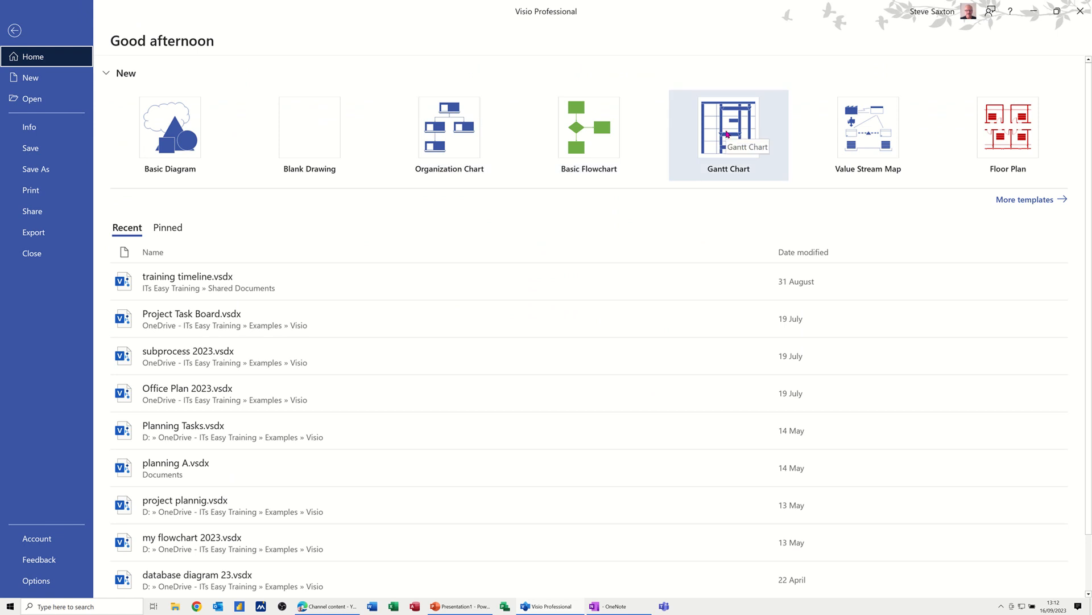
click(727, 134)
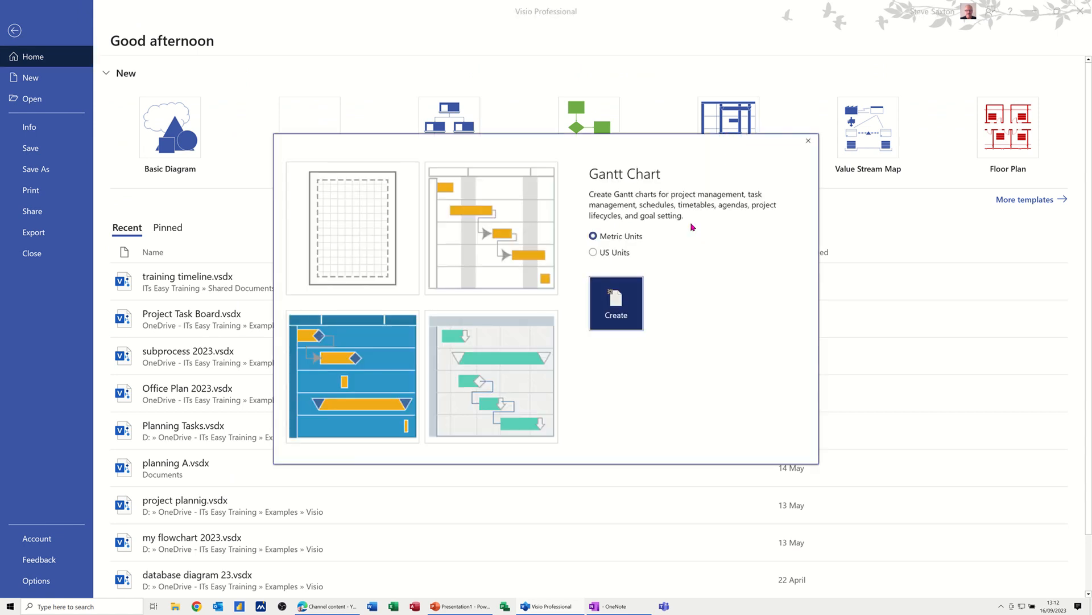
click(351, 235)
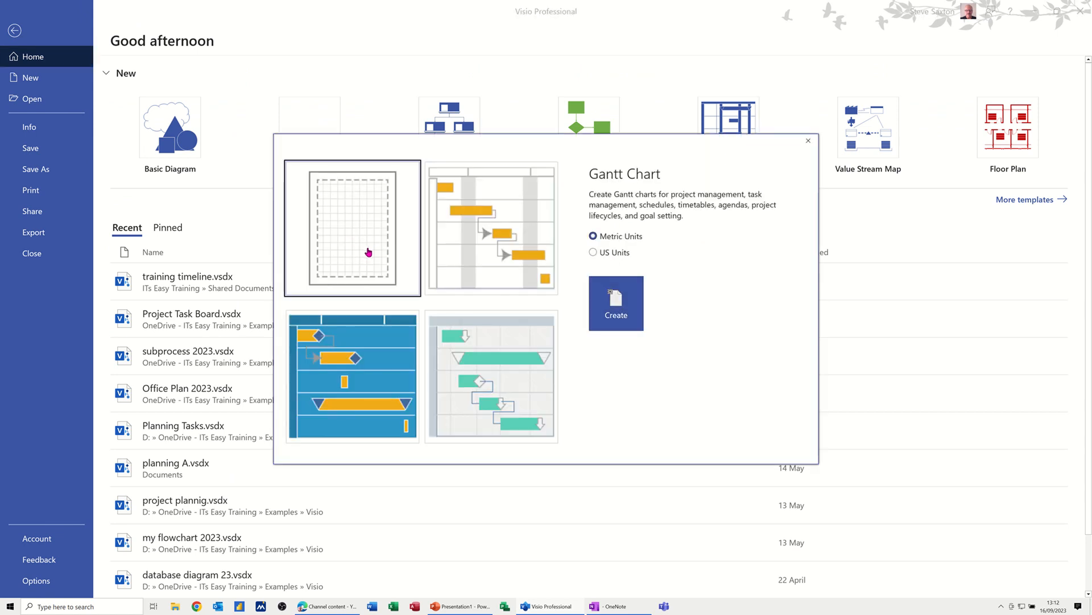
click(613, 315)
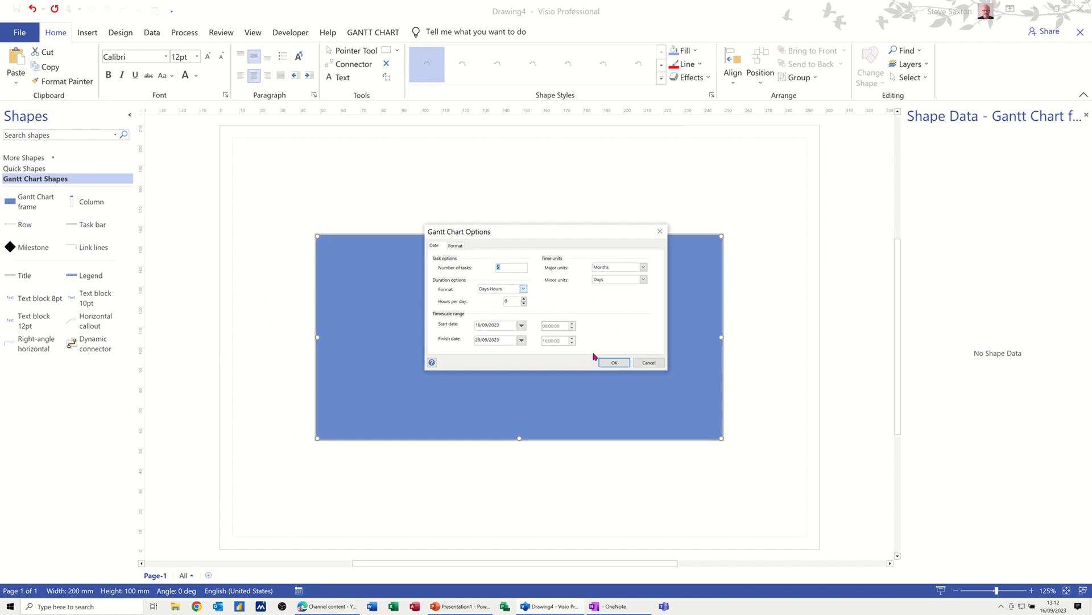
click(616, 363)
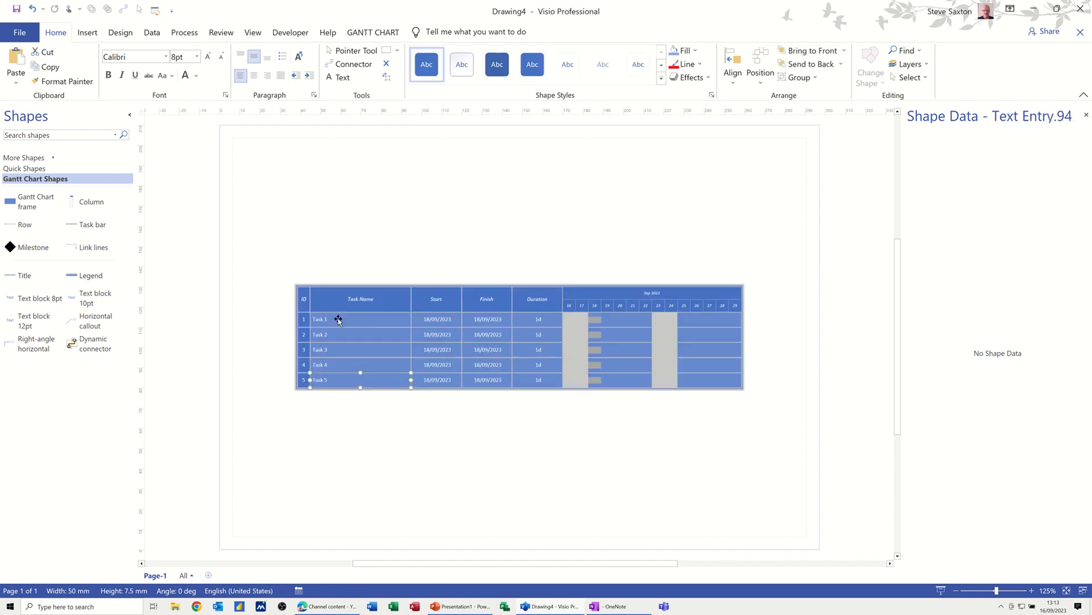
Rename the first two tasks of the Gantt chart as Develop Strategy and Coord Teams
click(324, 319)
click(341, 336)
click(341, 350)
click(341, 319)
text(Develop Strategy)
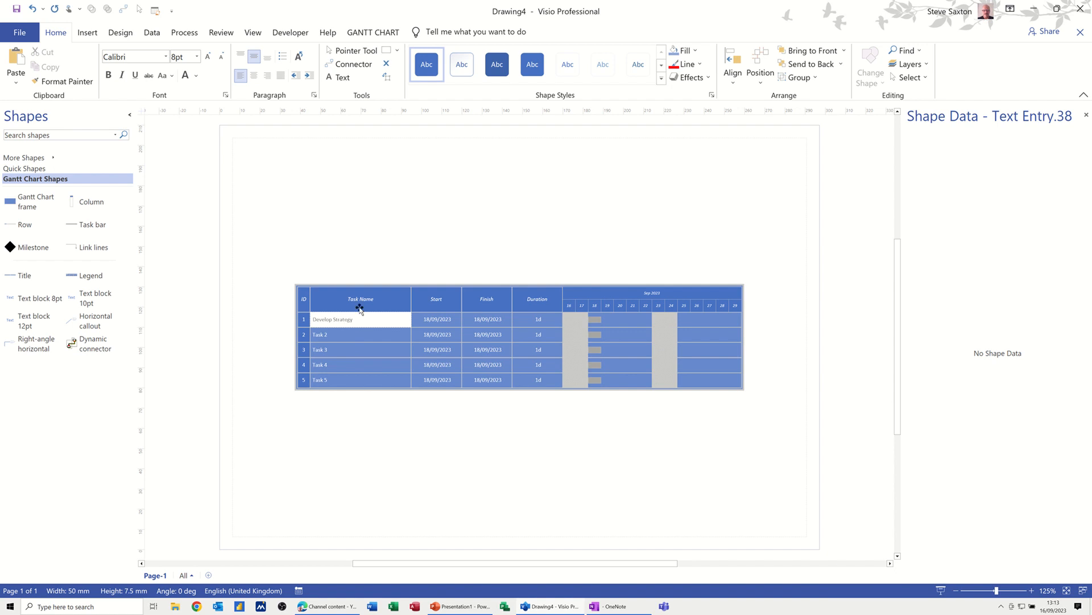
click(345, 335)
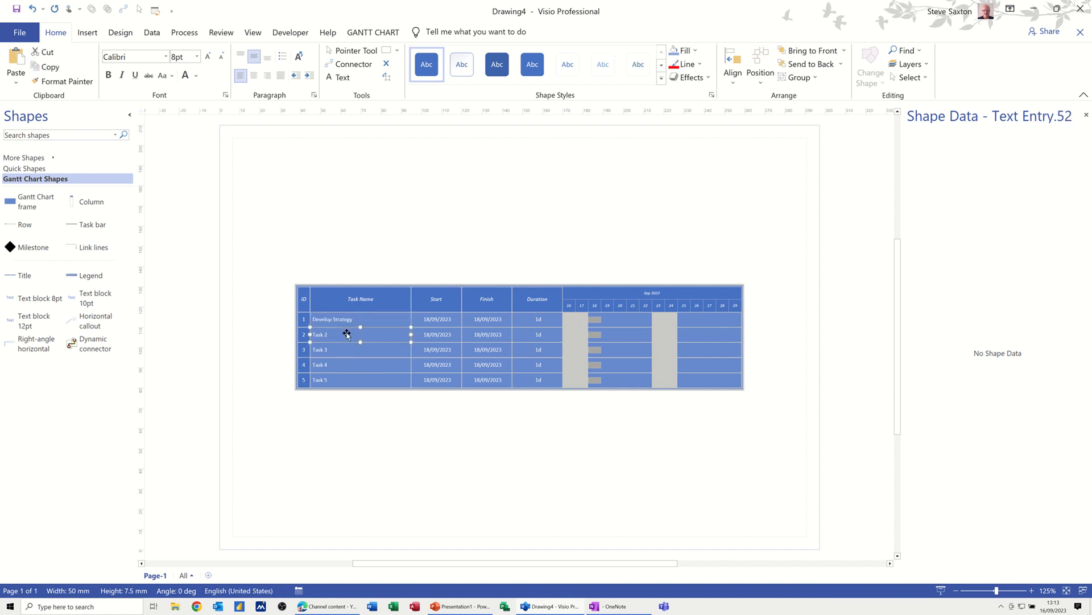
text(Coord Team)
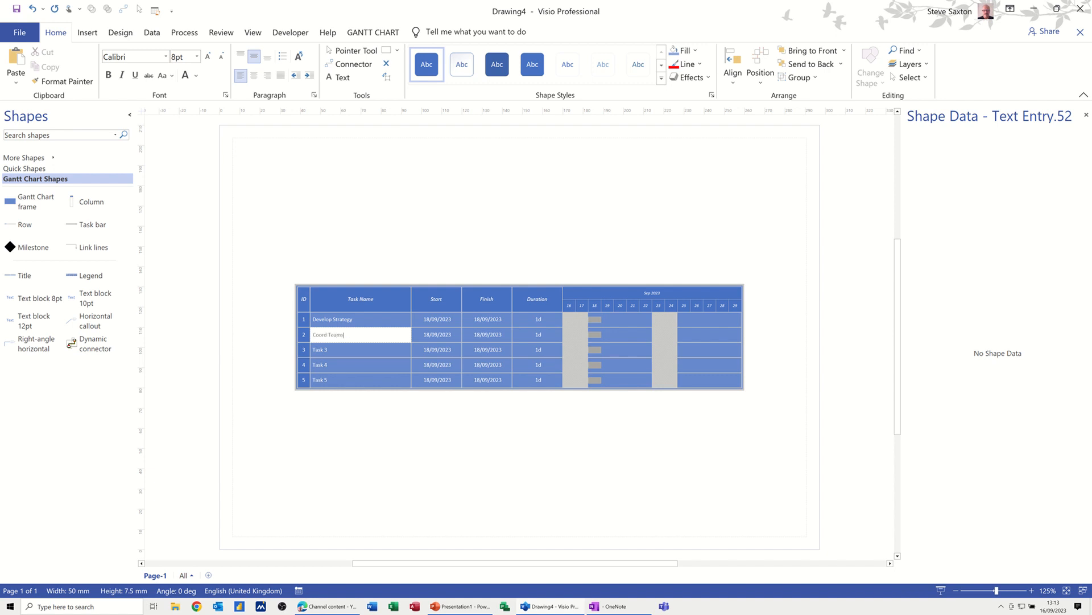
Rename the third and fourth tasks of the Gantt chart as Train Staff and Market Product
click(362, 348)
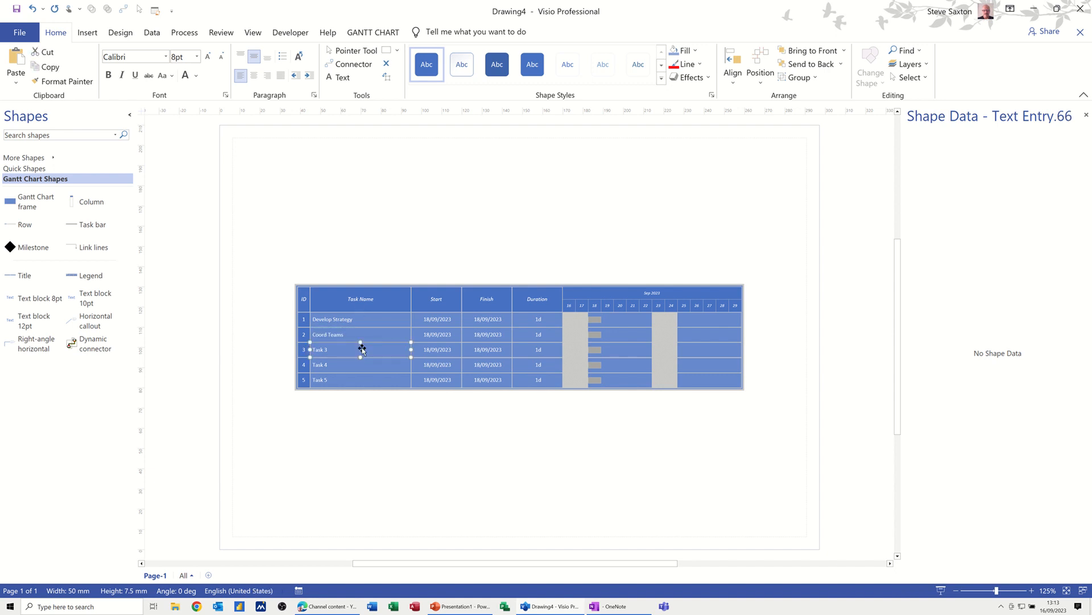
text(Train)
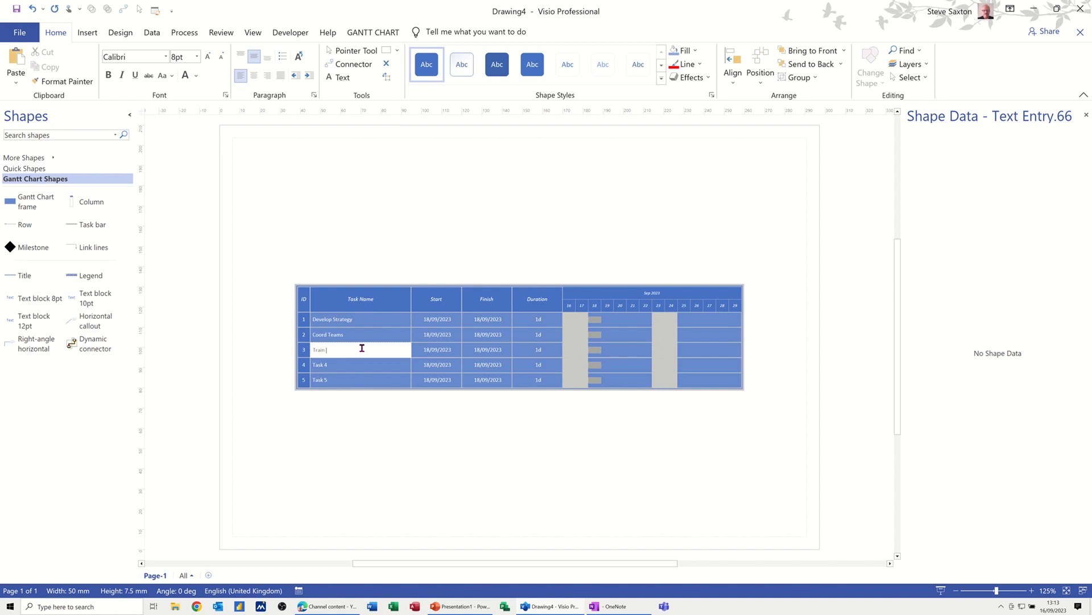
text( Staff)
click(363, 367)
text(Market)
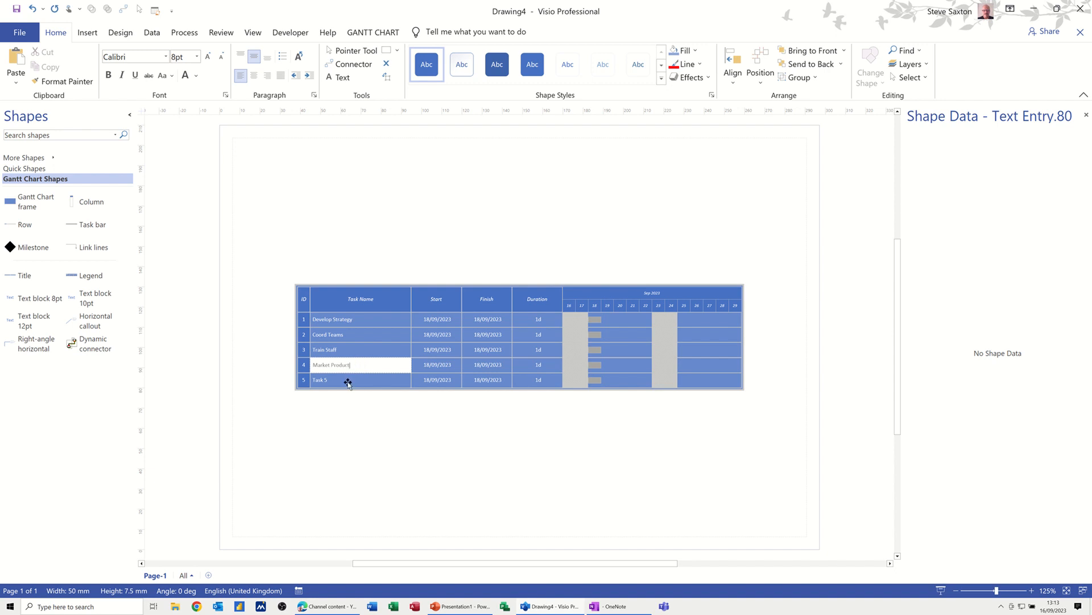
Rename the fifth task of the Gantt chart as Sell Product
click(364, 380)
text(Se)
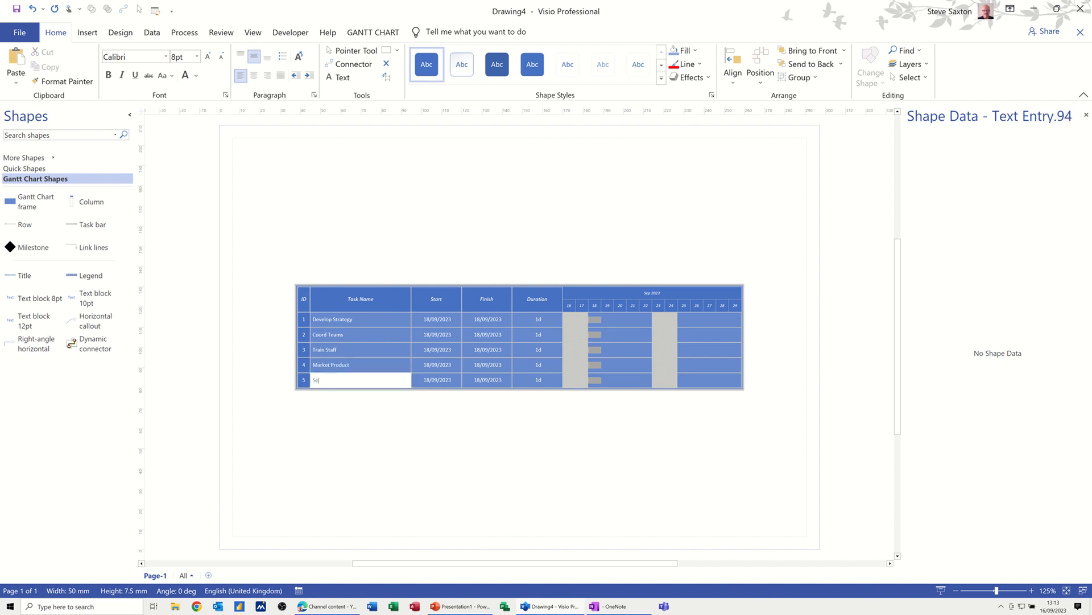
text(le)
key(BackSpace)
key(BackSpace)
Insert a % Complete column directly after the Start column of the Gantt chart
click(434, 317)
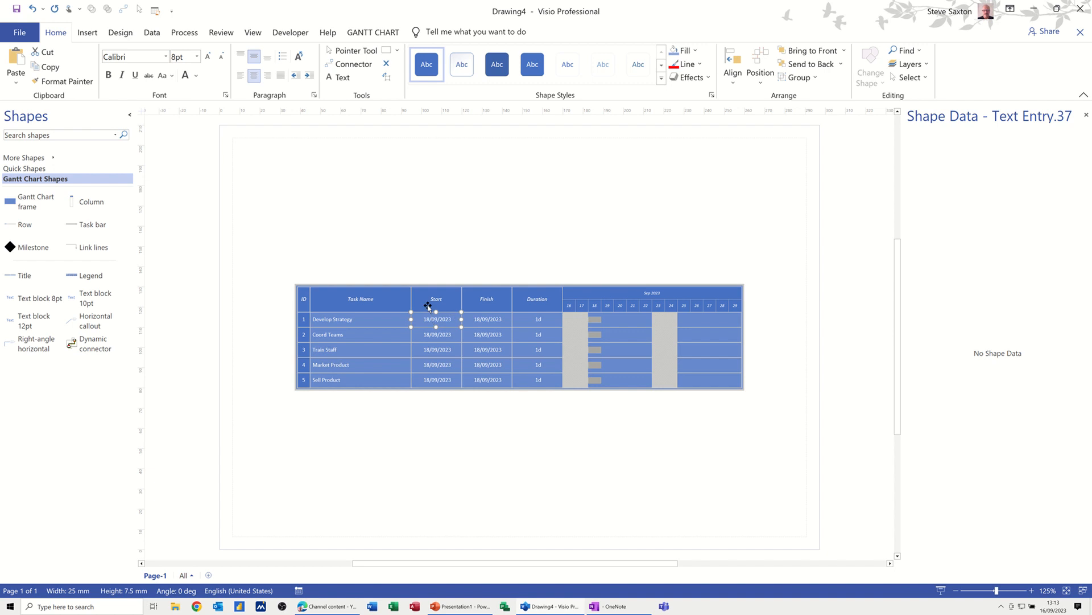
right_click(431, 308)
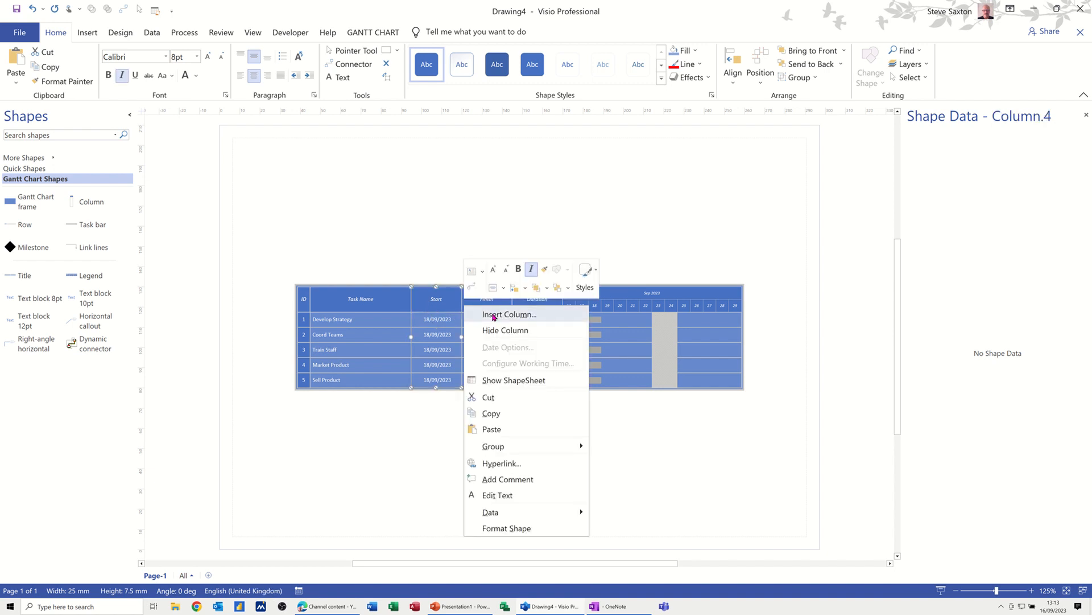
click(494, 314)
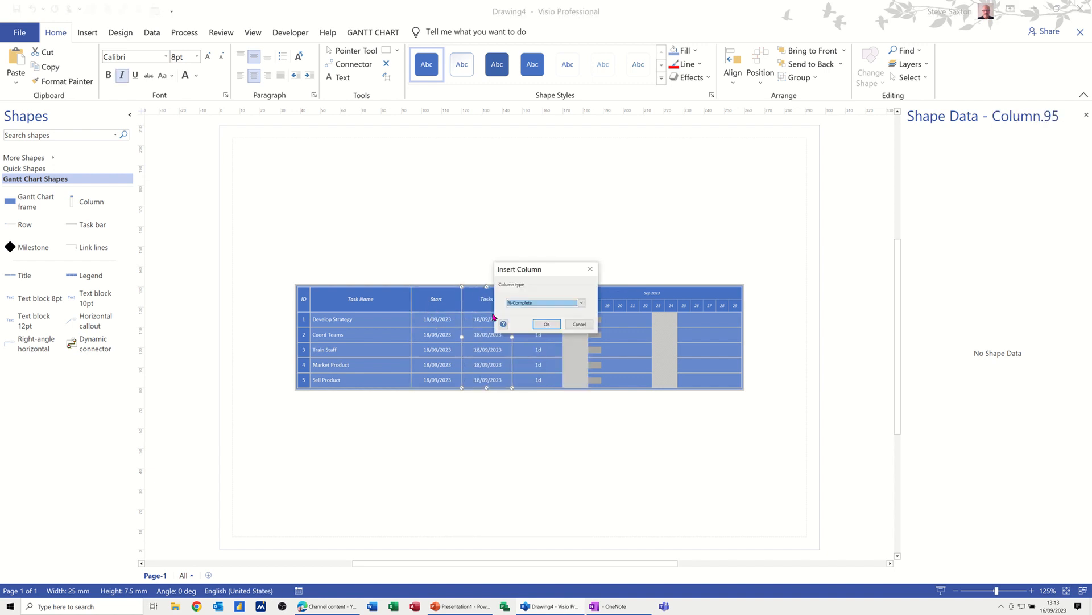
click(581, 304)
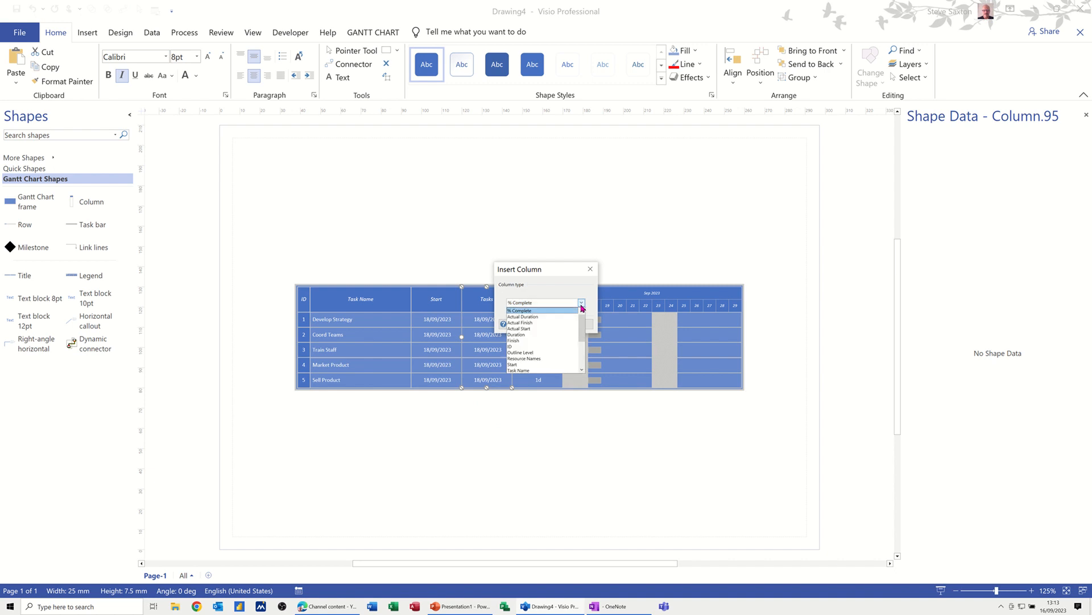
click(519, 311)
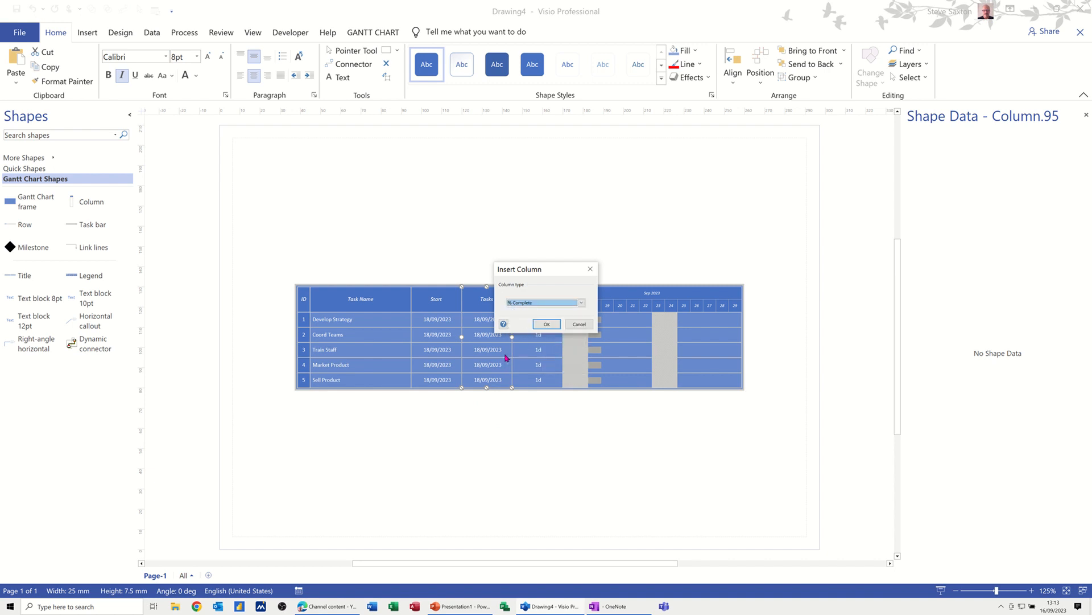
click(546, 324)
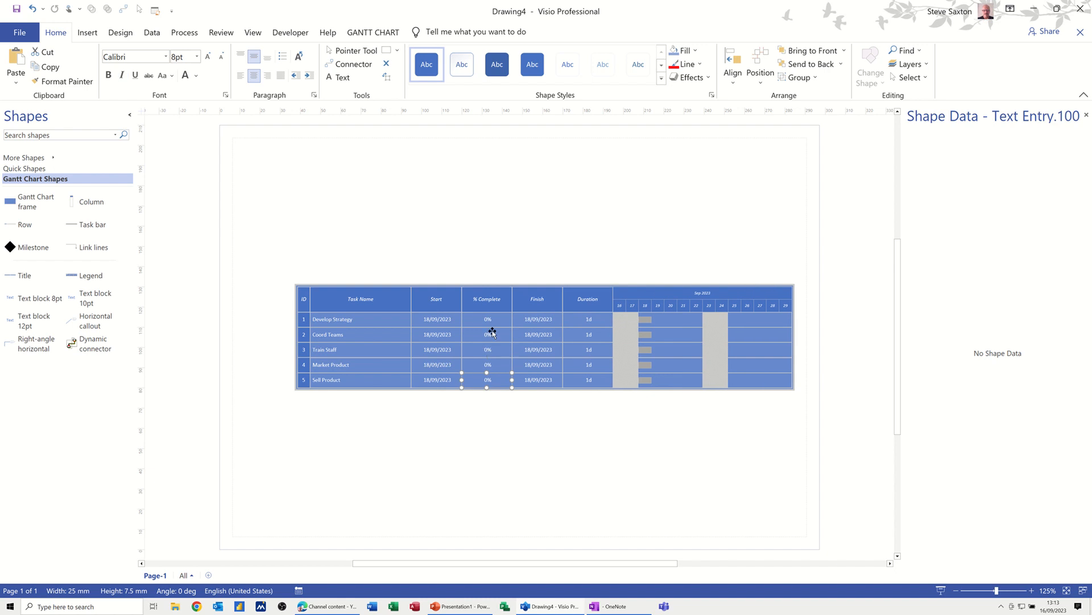
Set the durations of Coord Teams and Train Staff to 3 days and Market Product to 2 days
click(580, 322)
click(575, 335)
text(3)
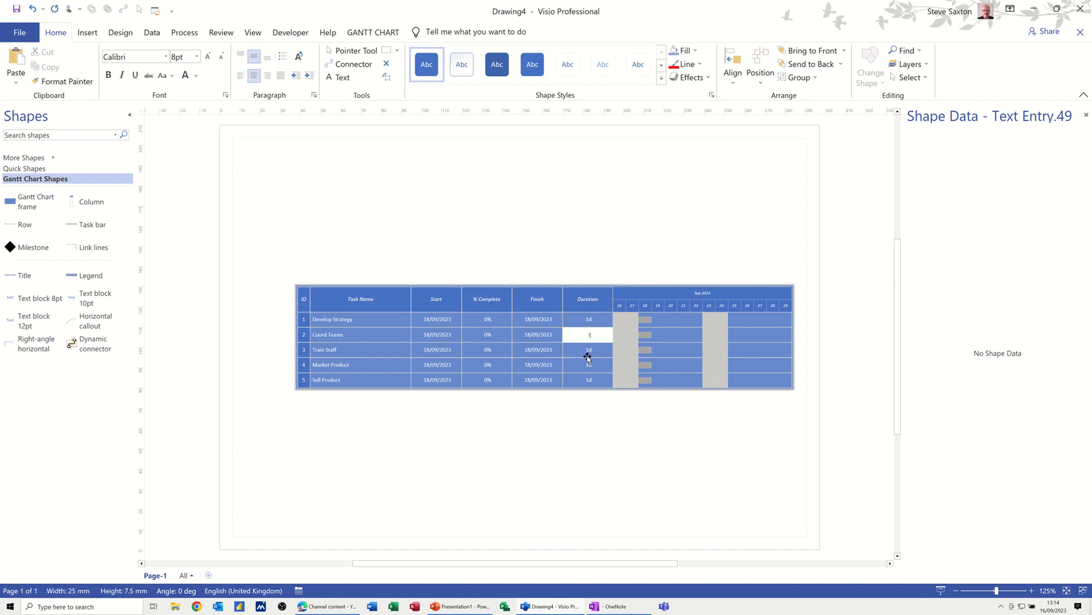
click(587, 352)
text(3)
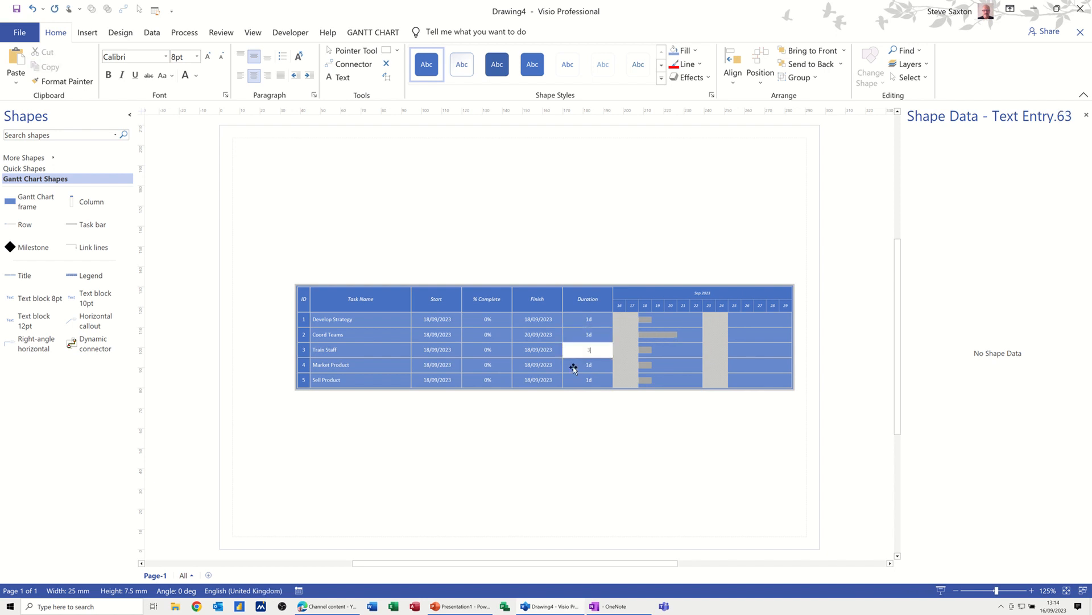
click(571, 366)
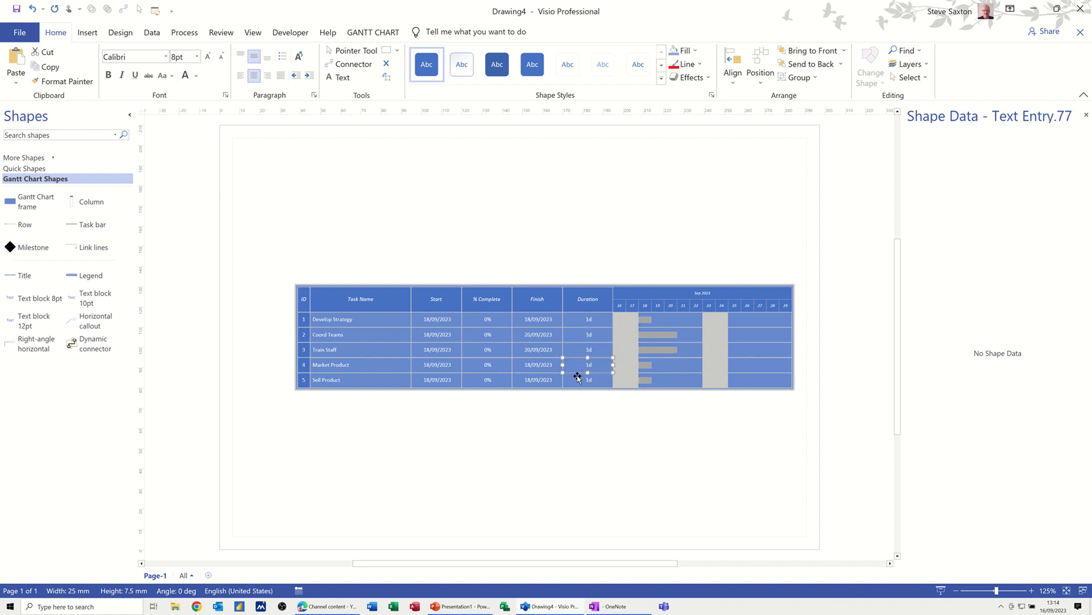
text(2)
click(576, 379)
click(476, 367)
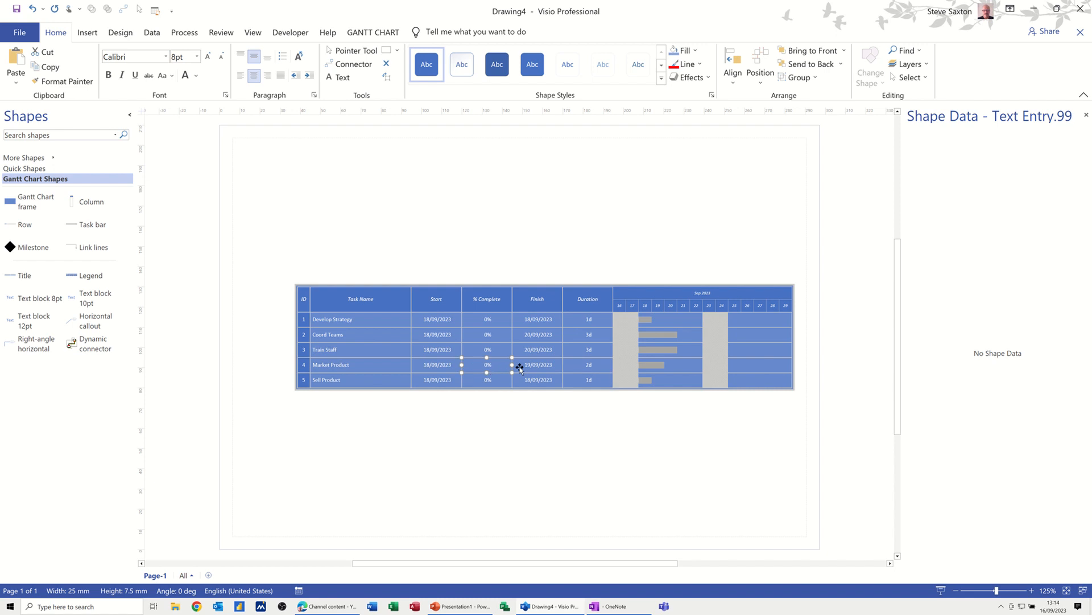
Link the Coord Teams, Train Staff, Market Product and Sell Product tasks in sequence
click(369, 334)
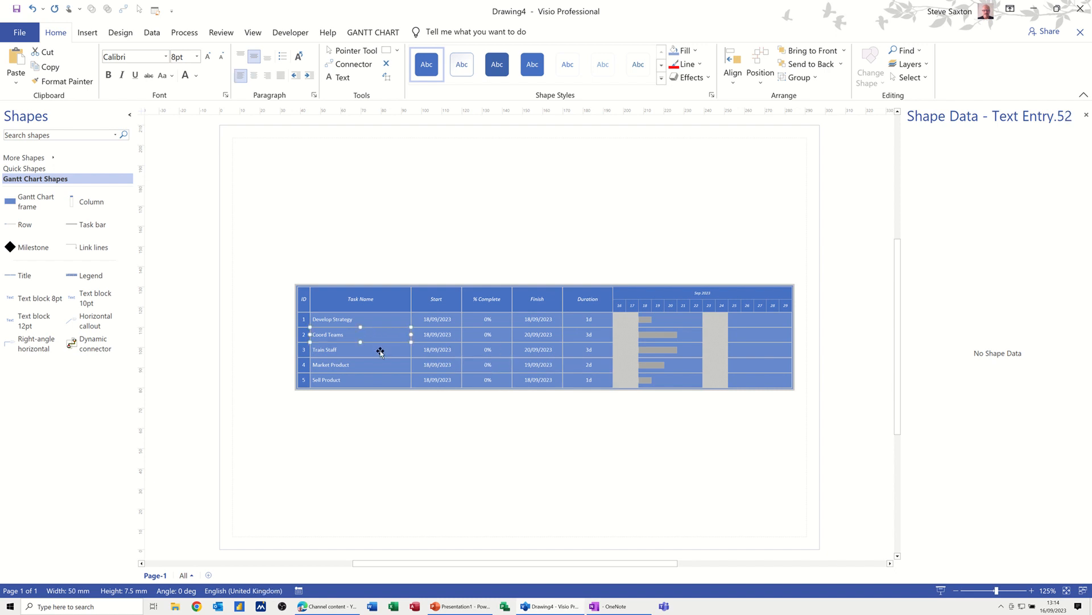
shift+click(382, 353)
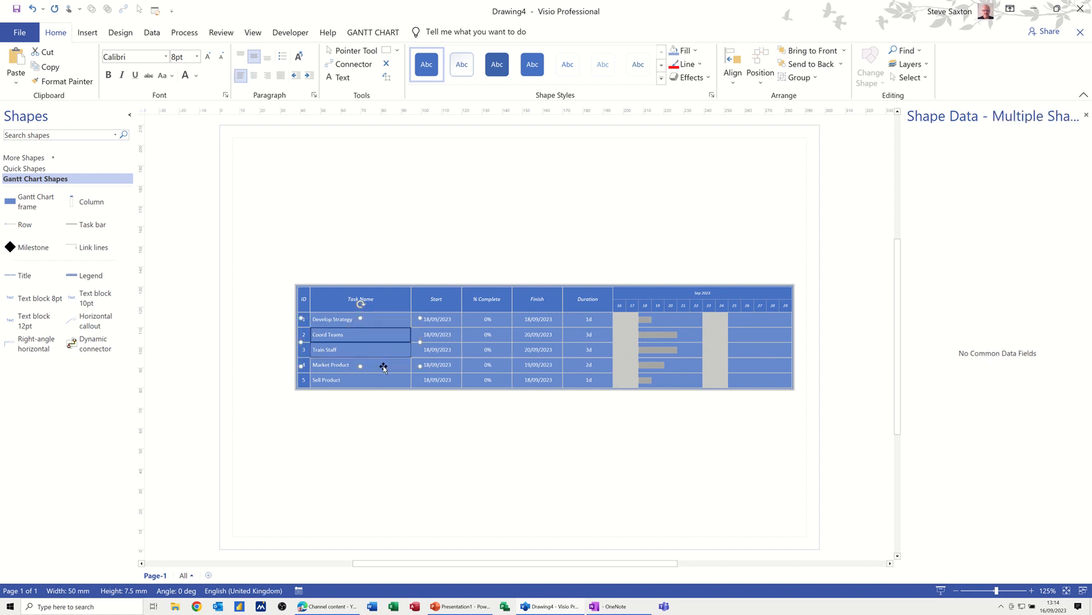
shift+click(382, 365)
shift+click(387, 382)
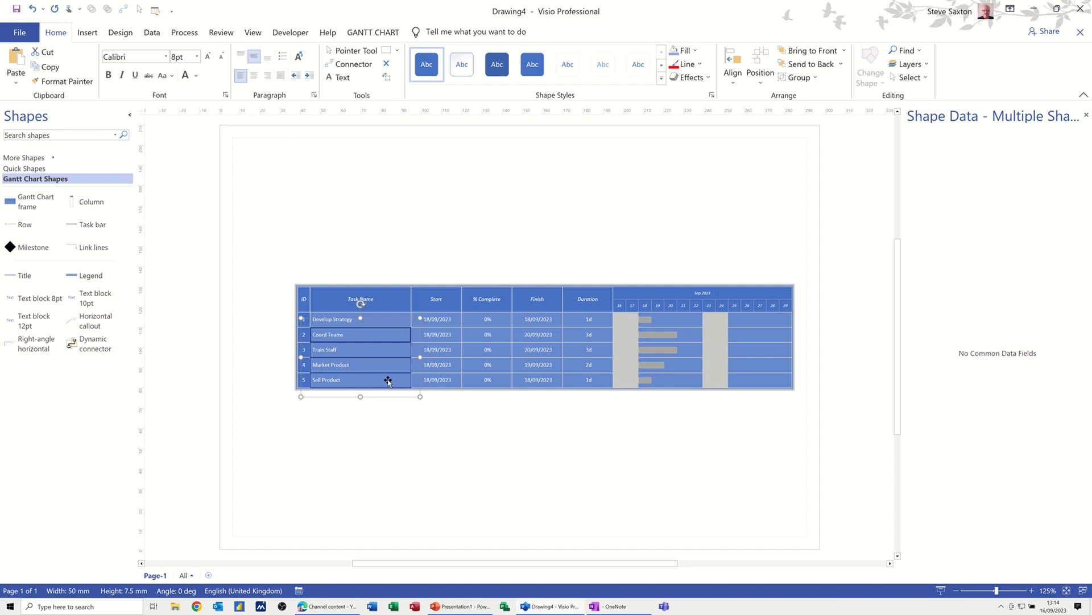
click(374, 33)
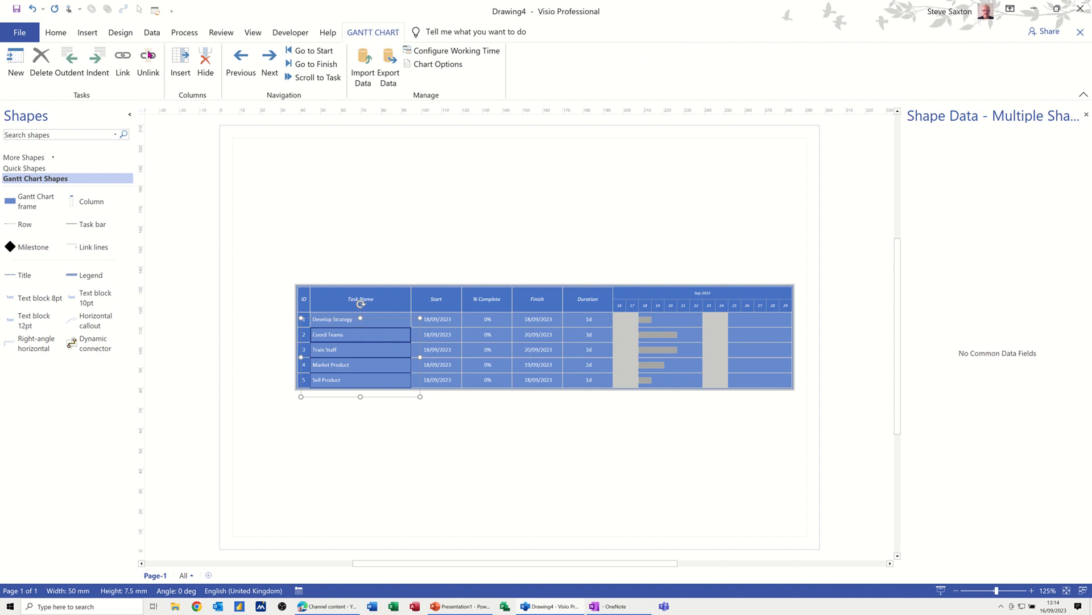
click(122, 55)
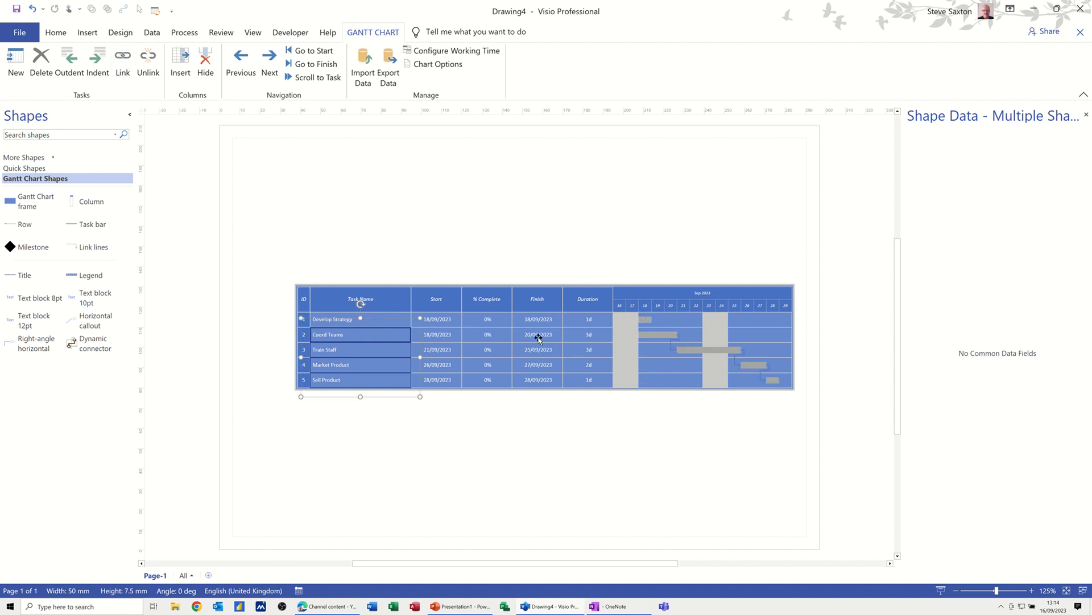
Set the completion of the Coord Teams task to 34%
click(486, 335)
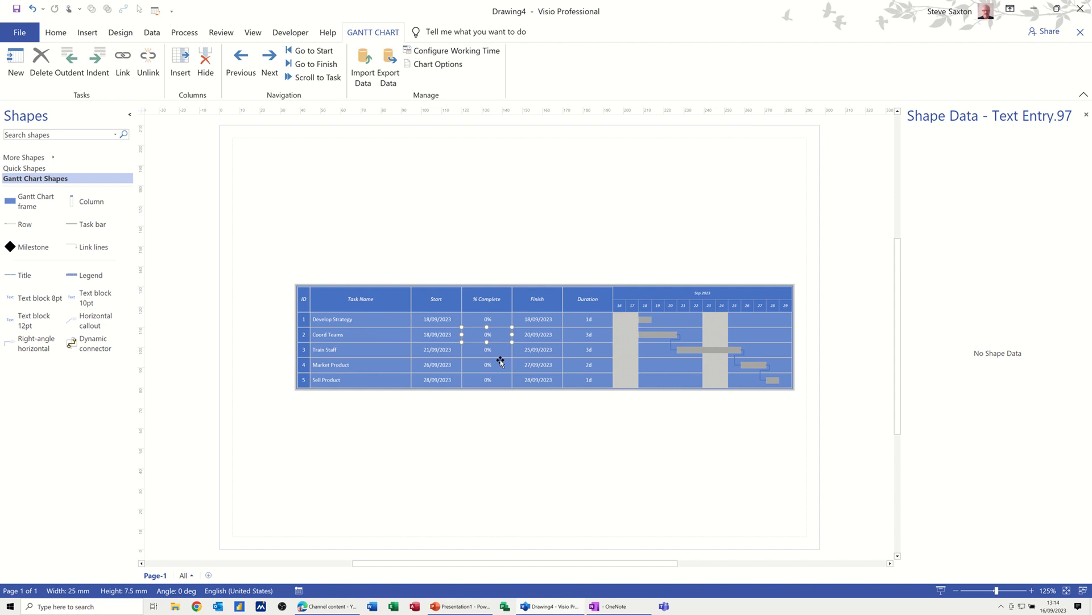
text(34)
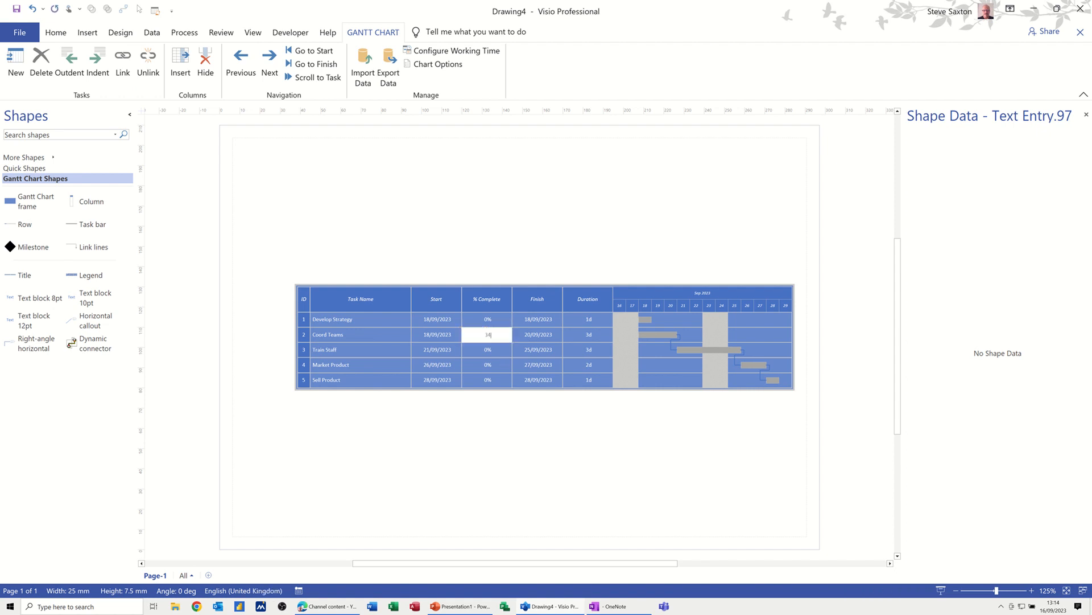
click(487, 349)
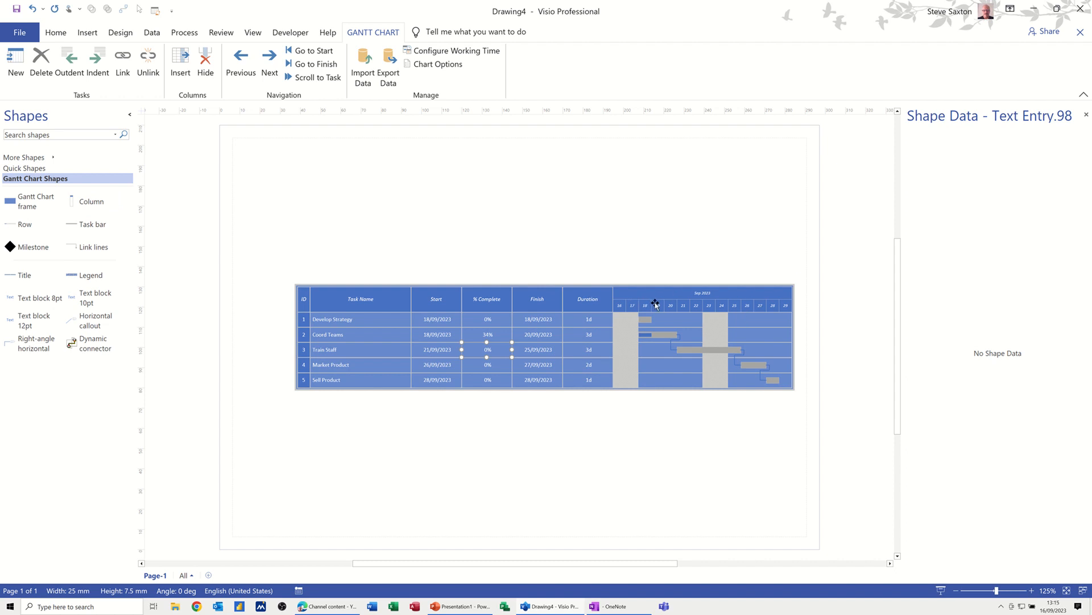
Review the Gantt chart options, the working time settings and the commands available for the Train Staff task
click(441, 66)
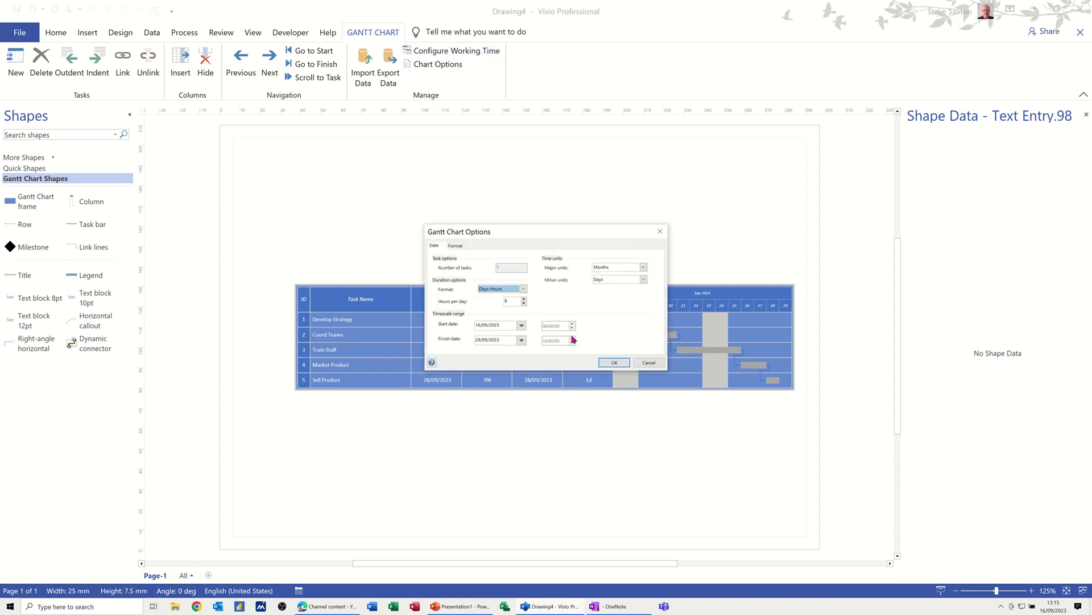
click(650, 363)
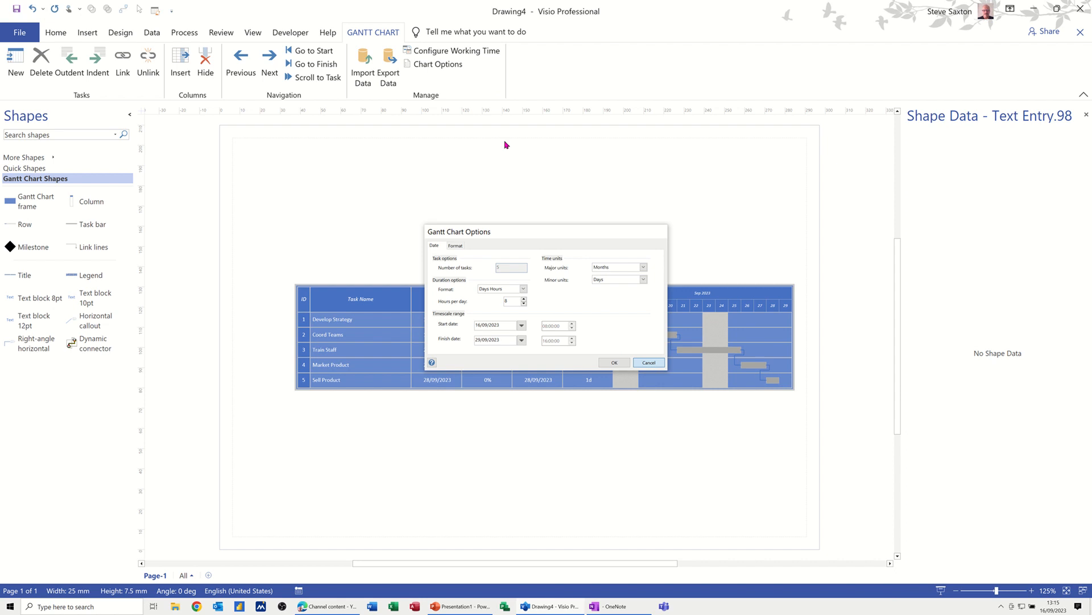
click(462, 52)
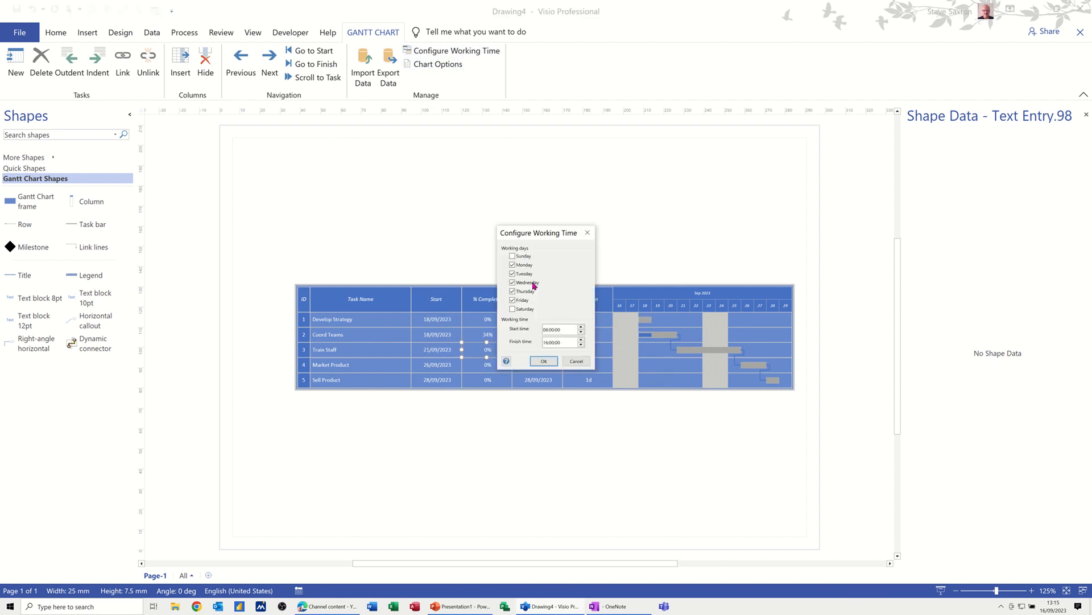
click(574, 360)
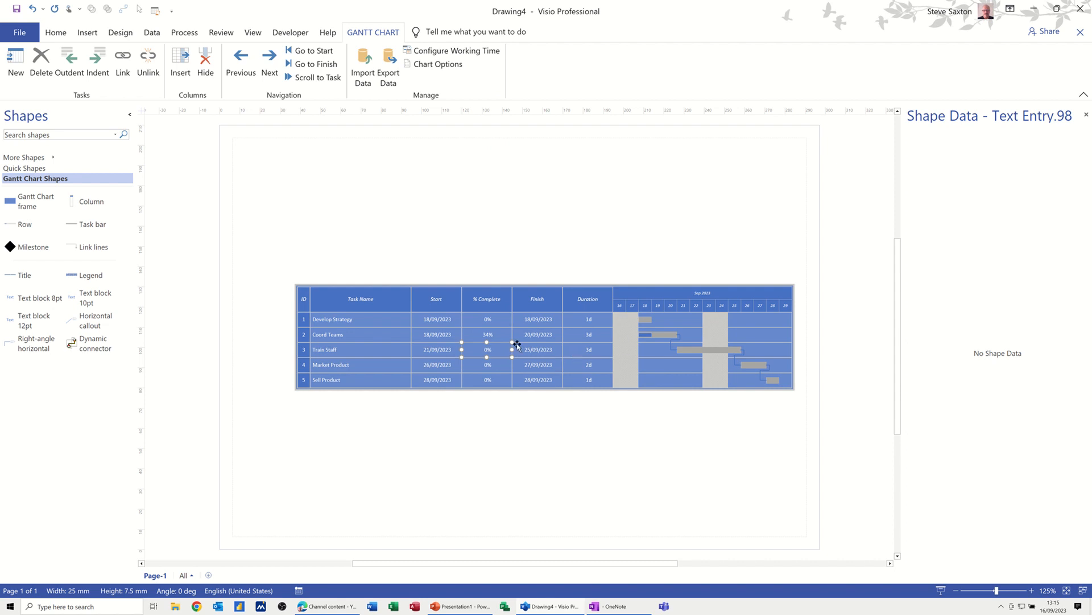
right_click(499, 349)
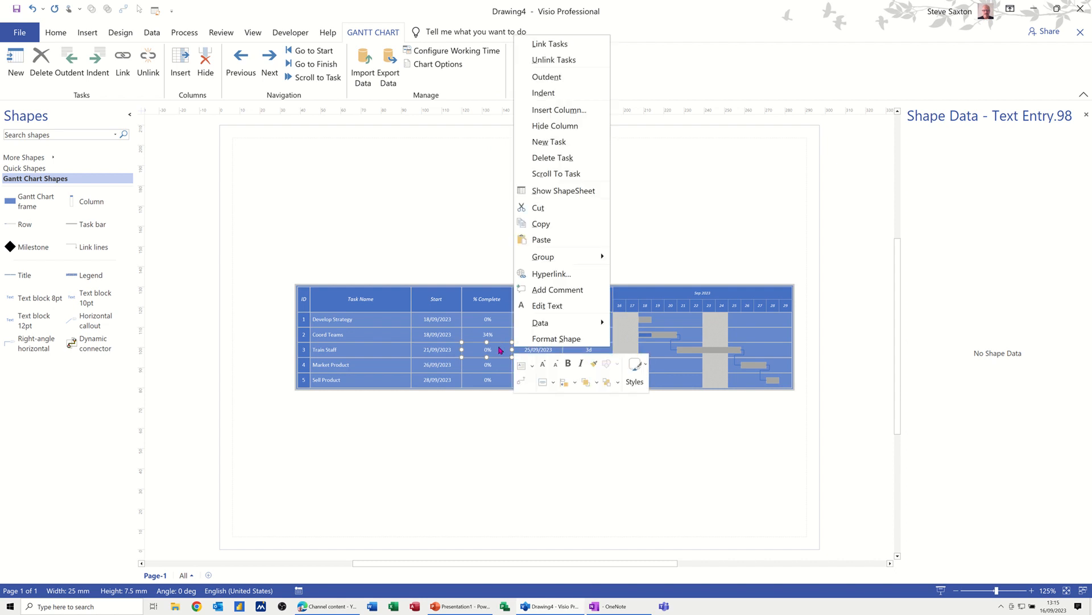
click(663, 336)
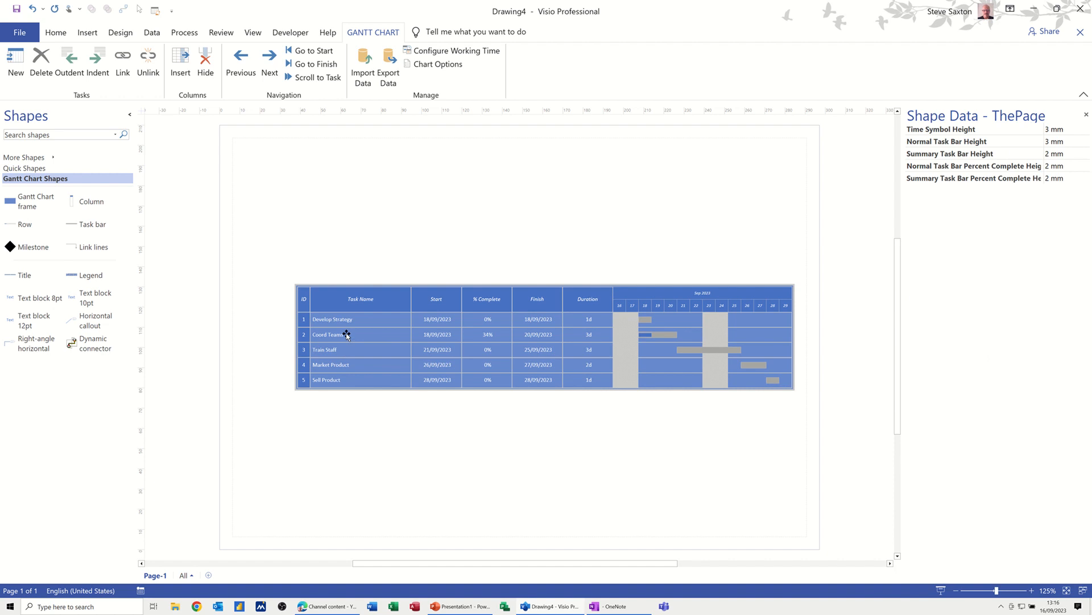
Indent Coord Teams, Train Staff, Market Product and Sell Product as subtasks of Develop Strategy
click(348, 334)
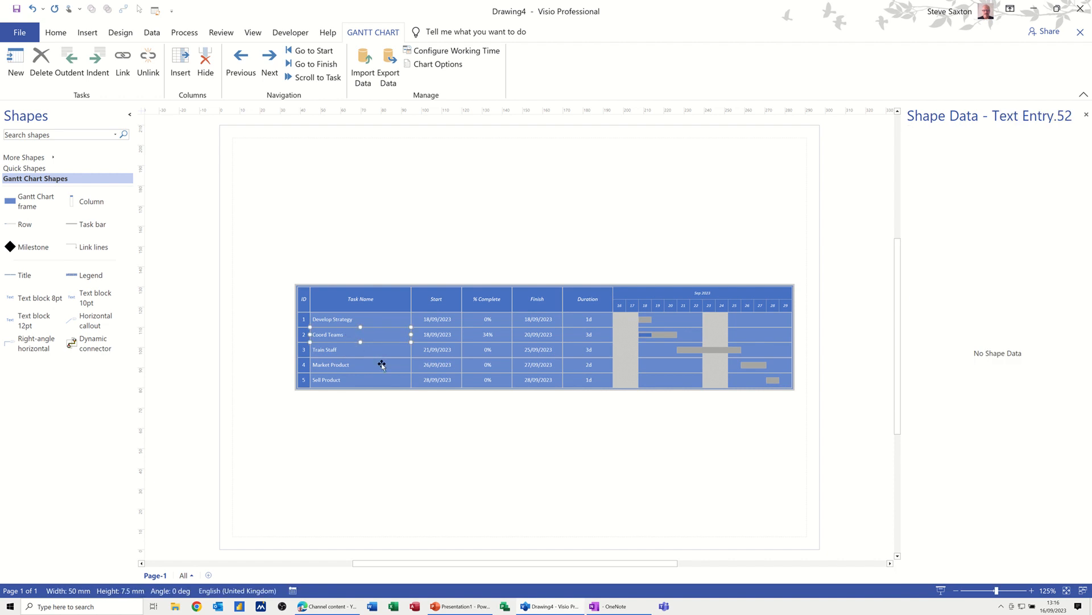
shift+click(372, 347)
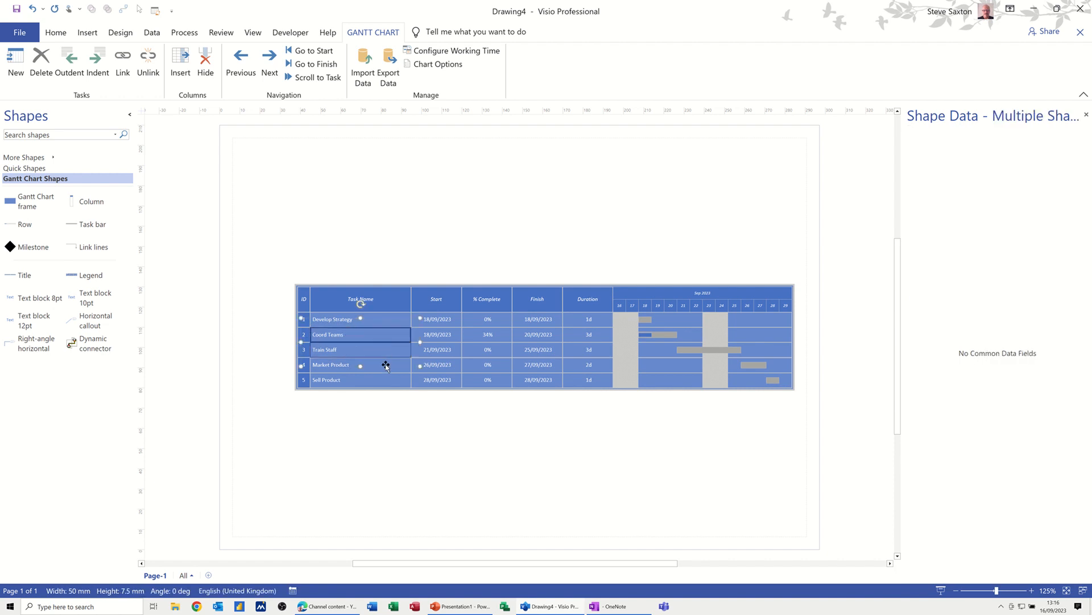
shift+click(387, 369)
shift+click(392, 386)
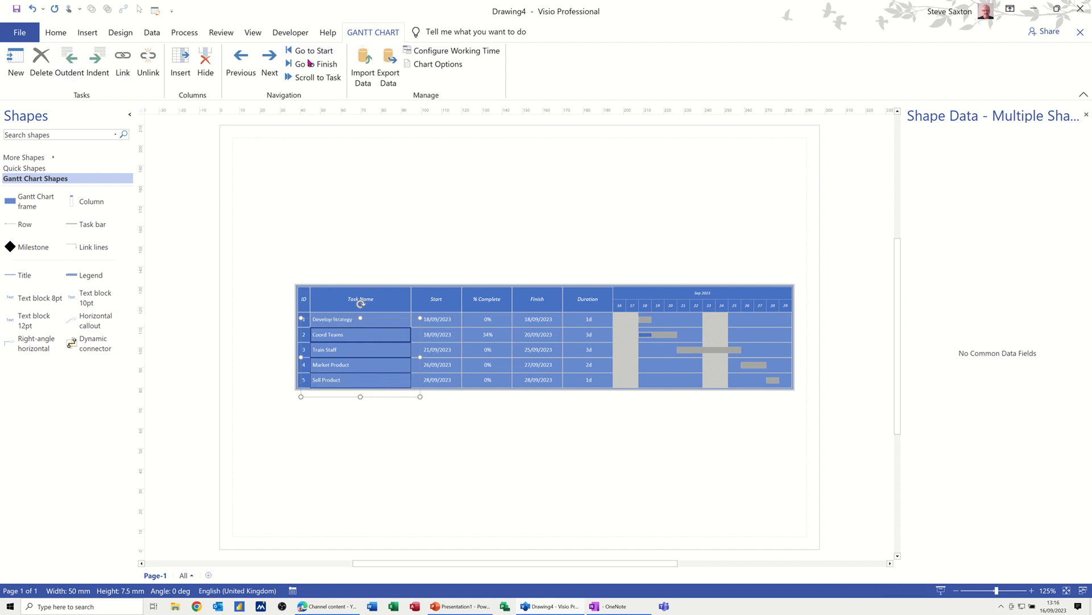
click(98, 63)
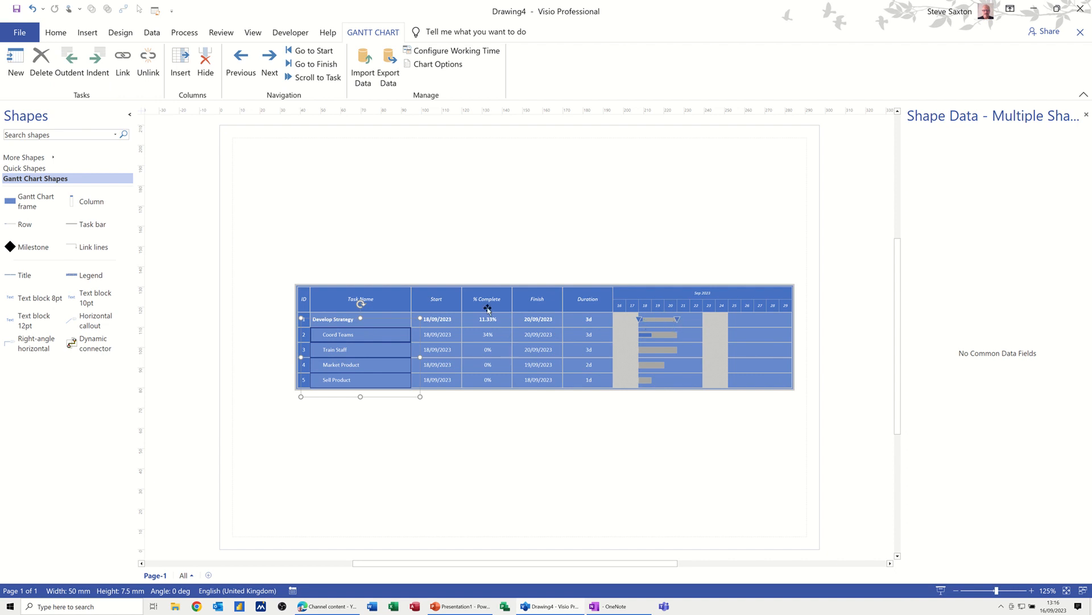
Set the completion of the Train Staff task to 100%
click(487, 351)
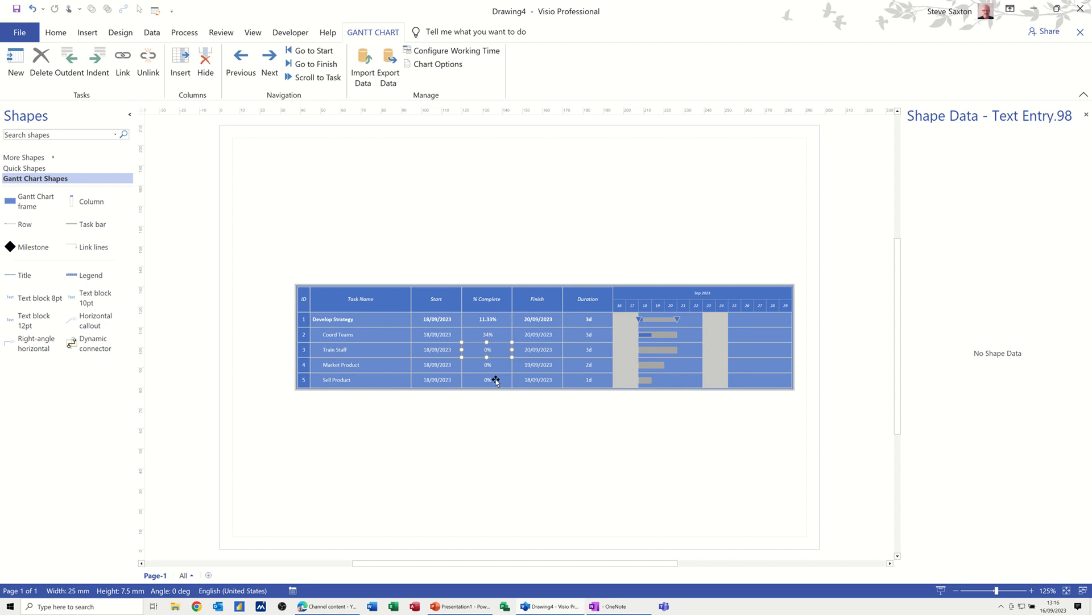
text(100)
key(Return)
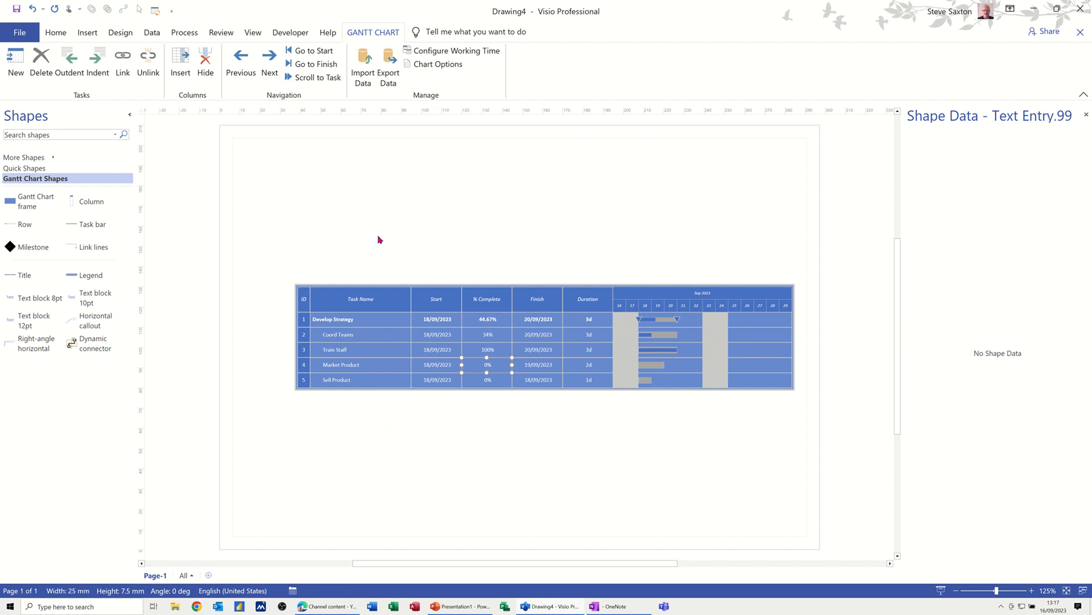
Create a new drawing from the blank Timeline template in the Schedule category, using metric units
click(33, 38)
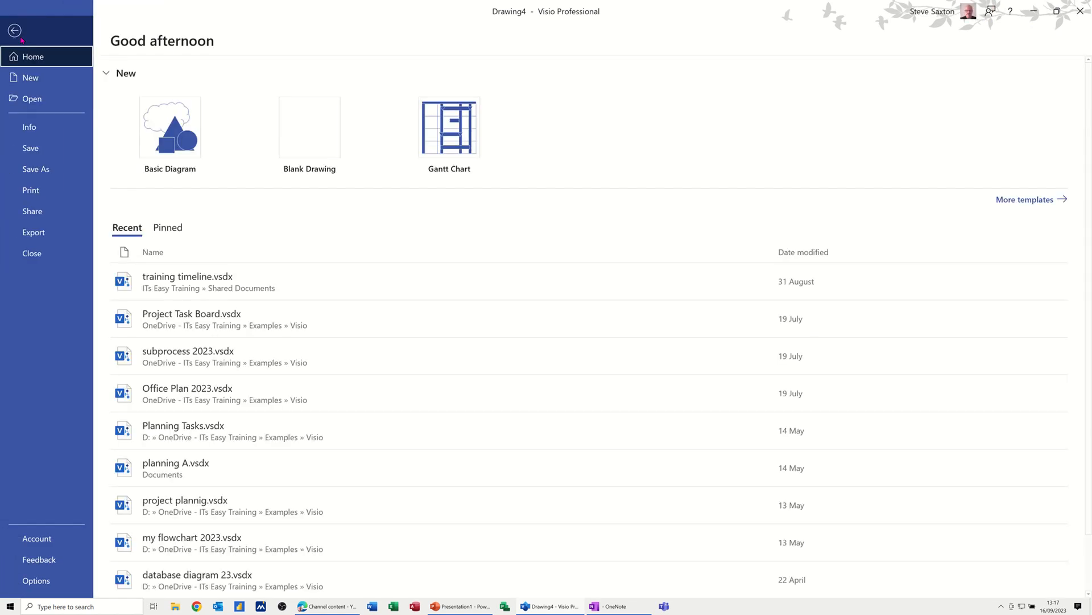
click(34, 79)
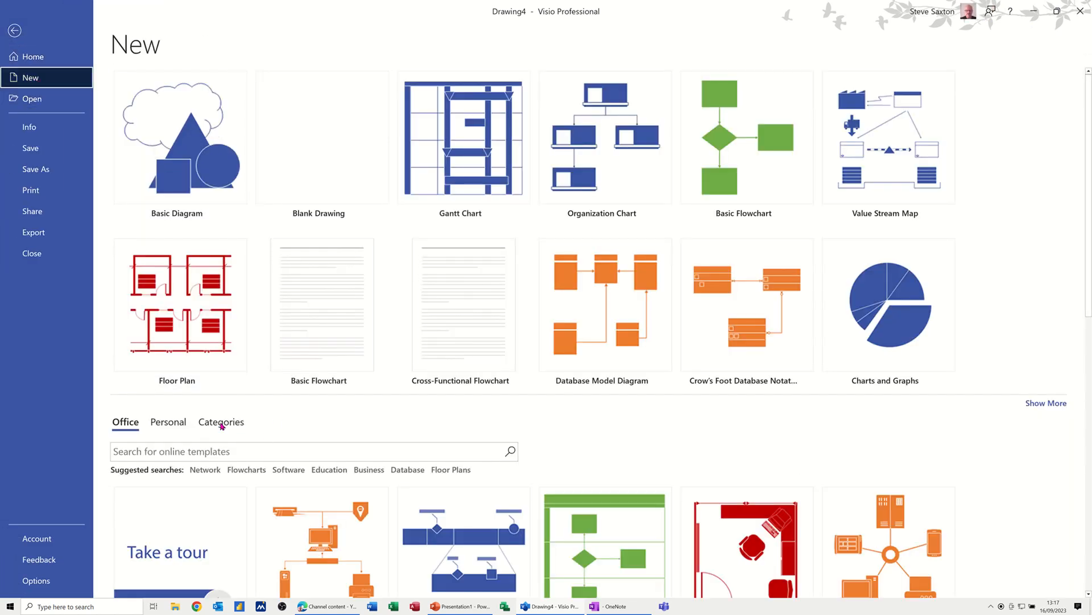
click(222, 423)
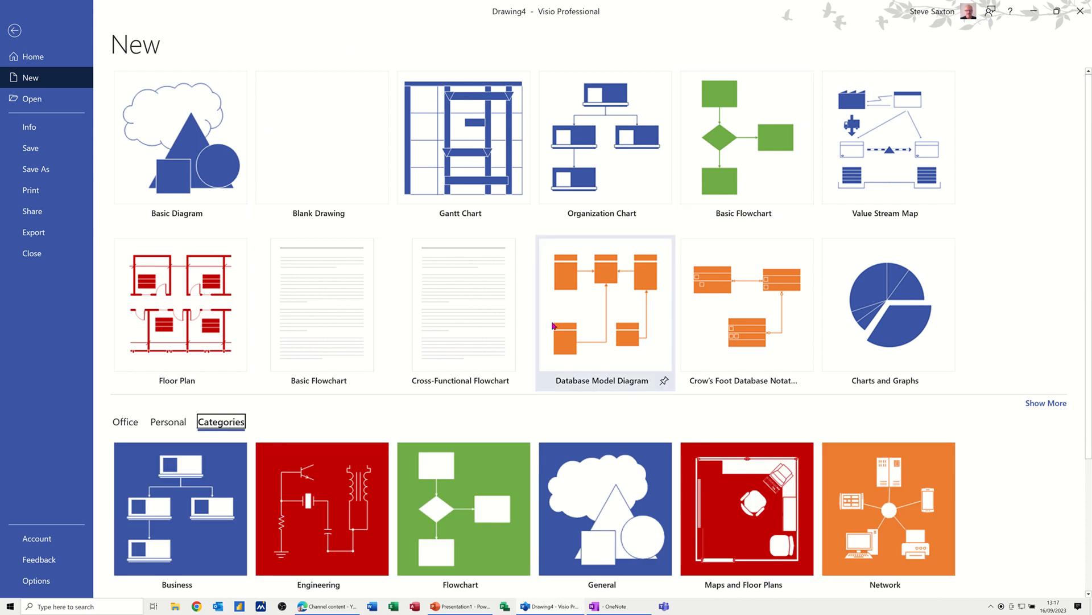
scroll(503, 349, down, 3)
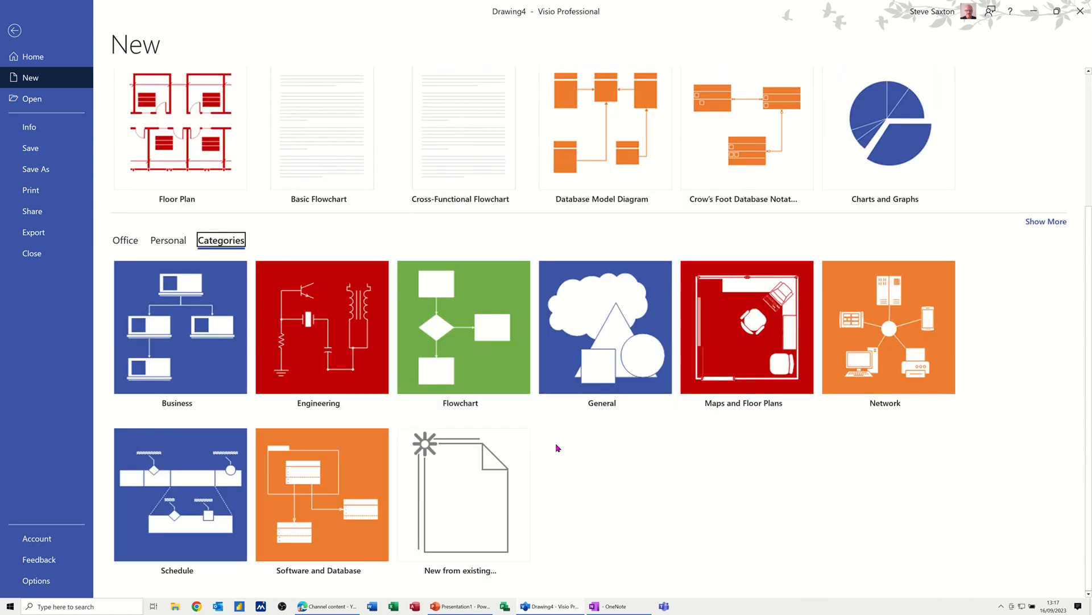
click(197, 508)
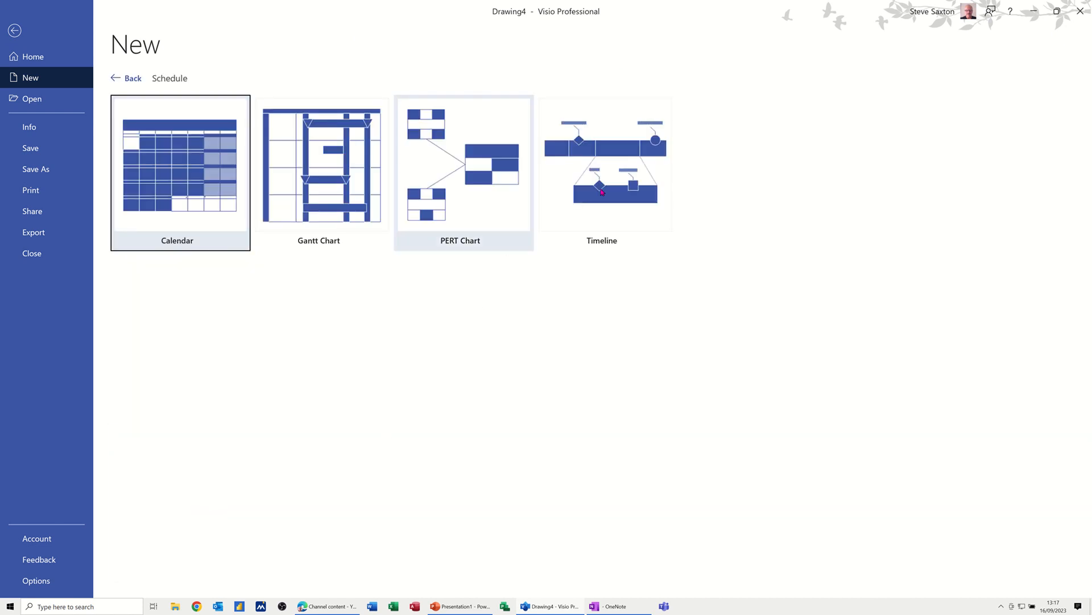
click(623, 213)
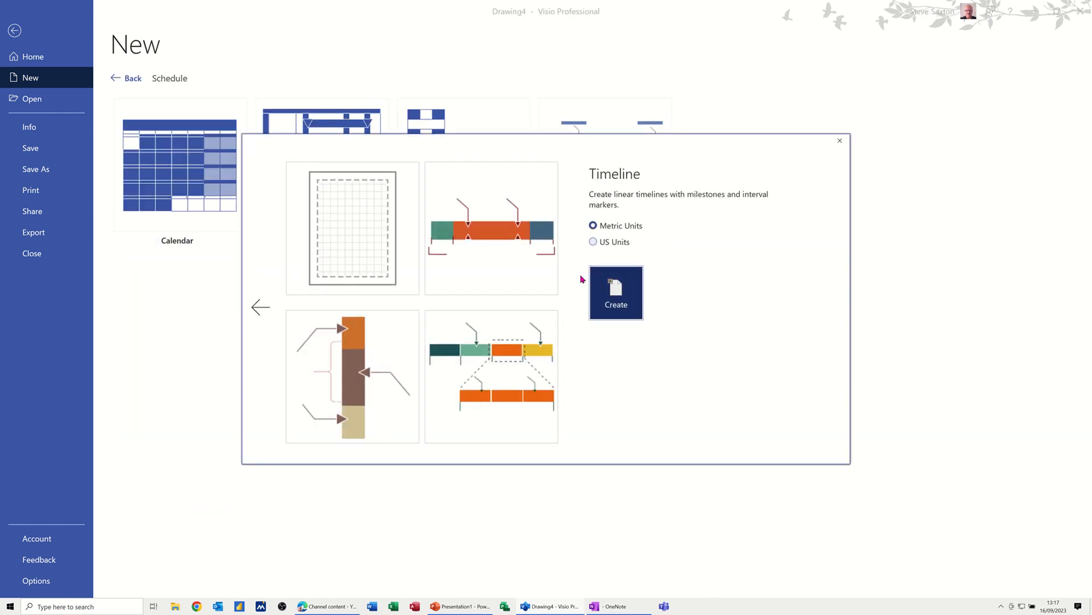
click(362, 236)
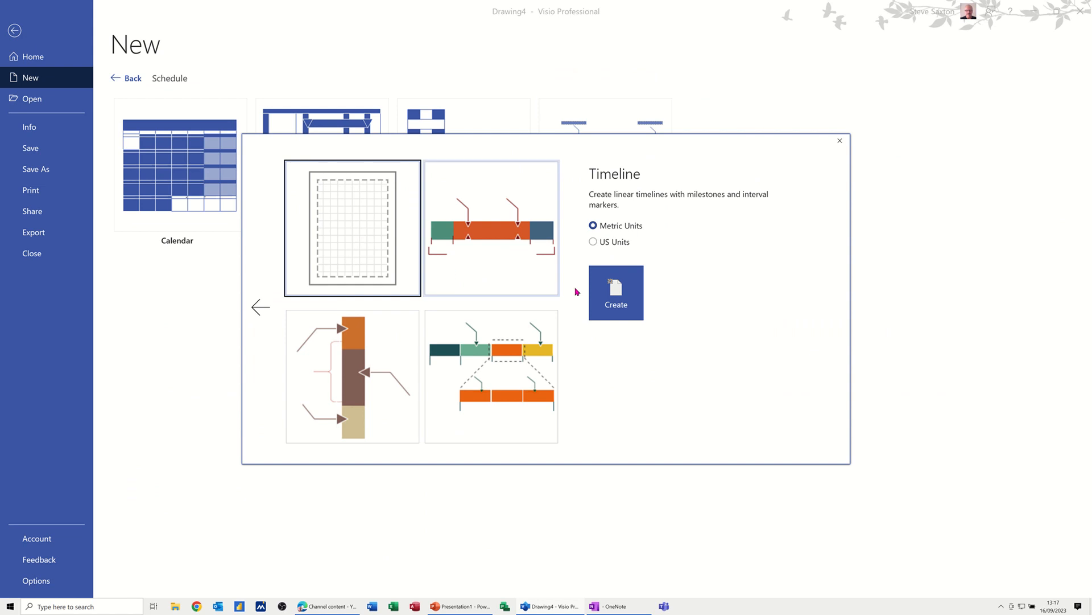
click(611, 288)
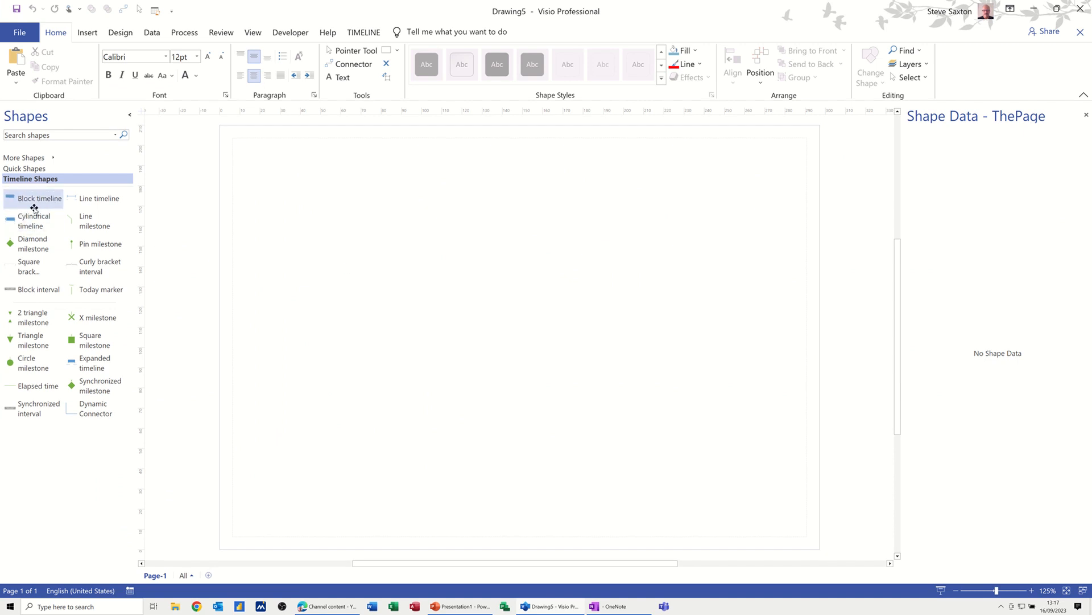
Place a cylindrical timeline from 19/08/2023 to 17/02/2024 across the upper part of the page and add an arrowhead at its end
drag(24, 220, 529, 255)
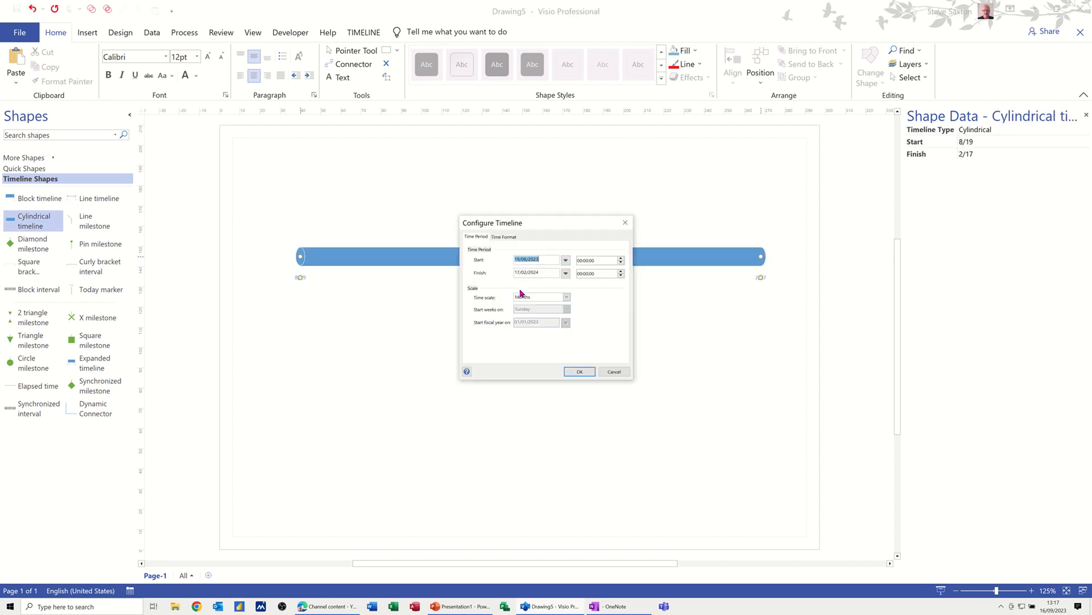
click(578, 372)
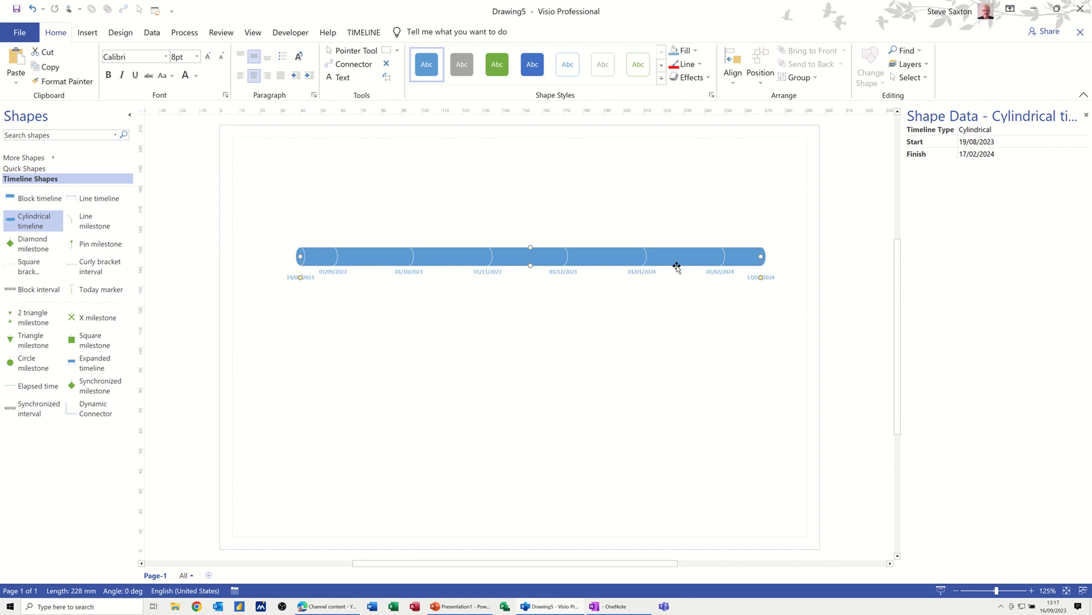
right_click(744, 258)
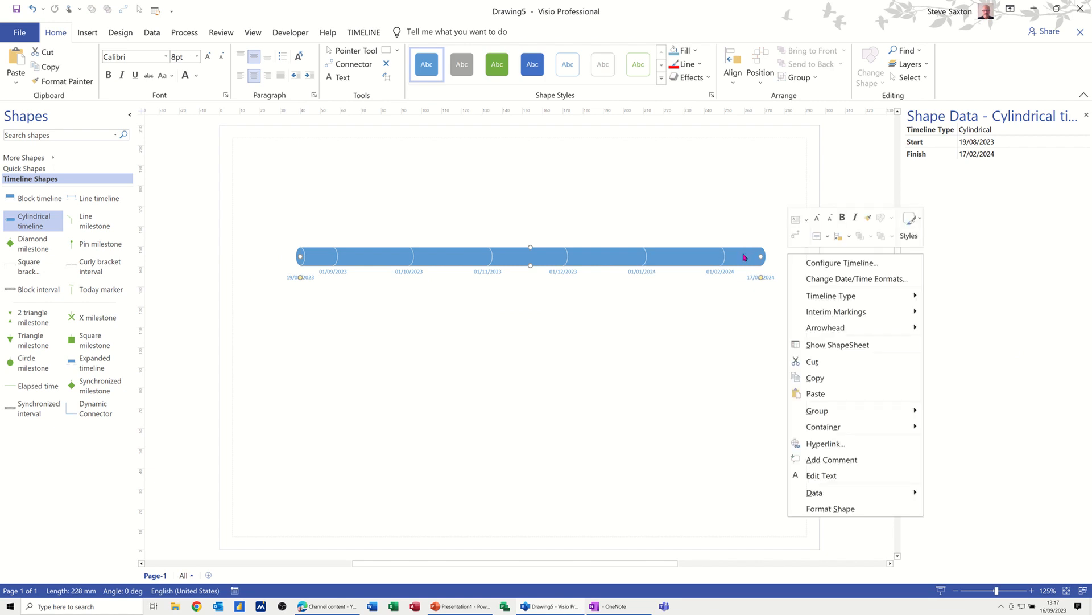
mouse_move(822, 328)
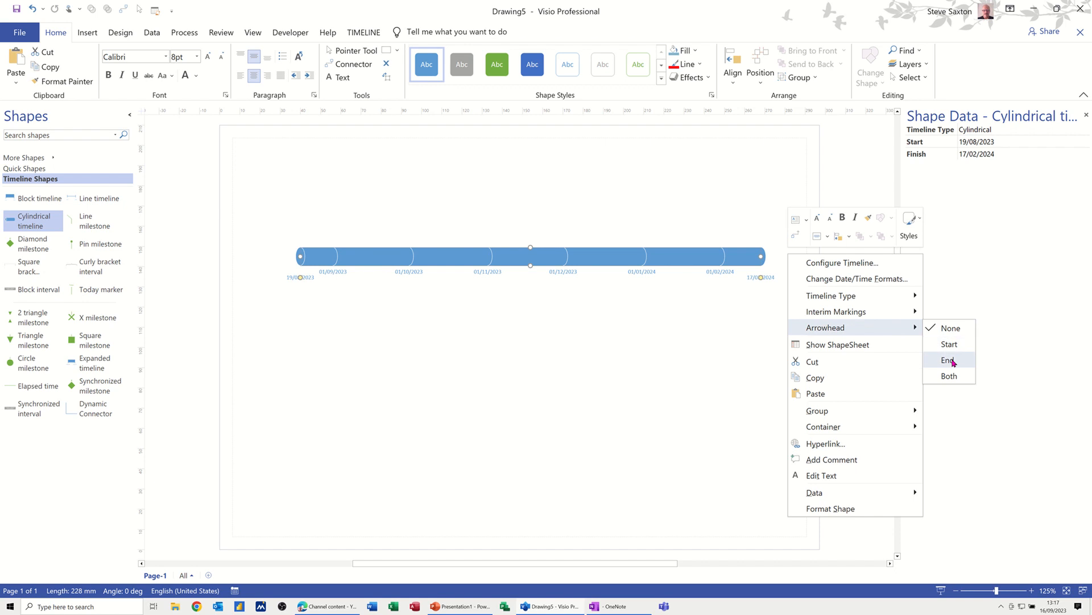
click(949, 359)
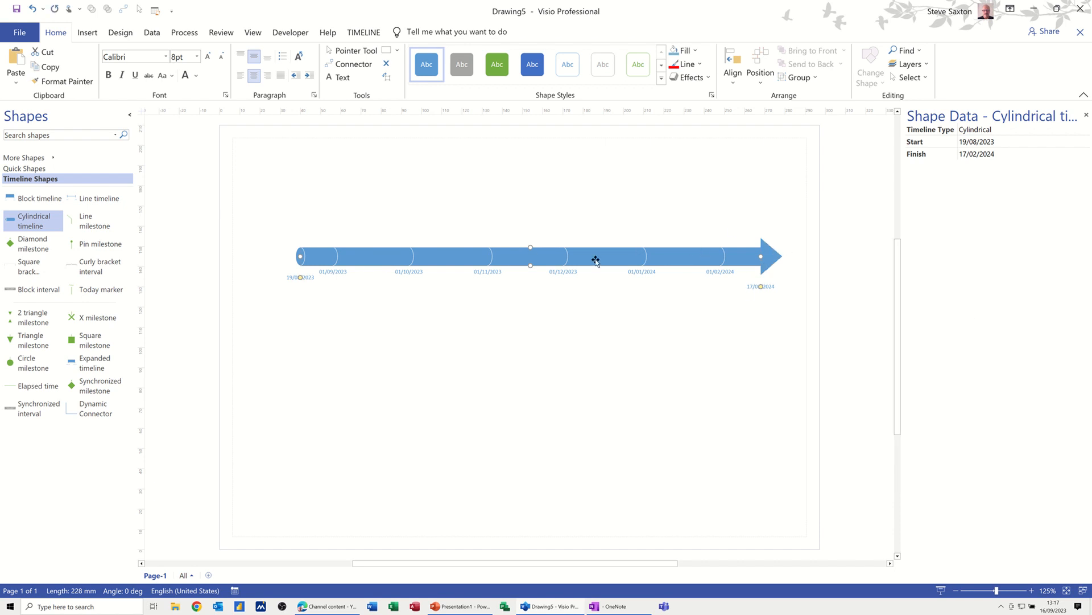
Add a Today marker and an elapsed time bar to the cylindrical timeline
click(366, 33)
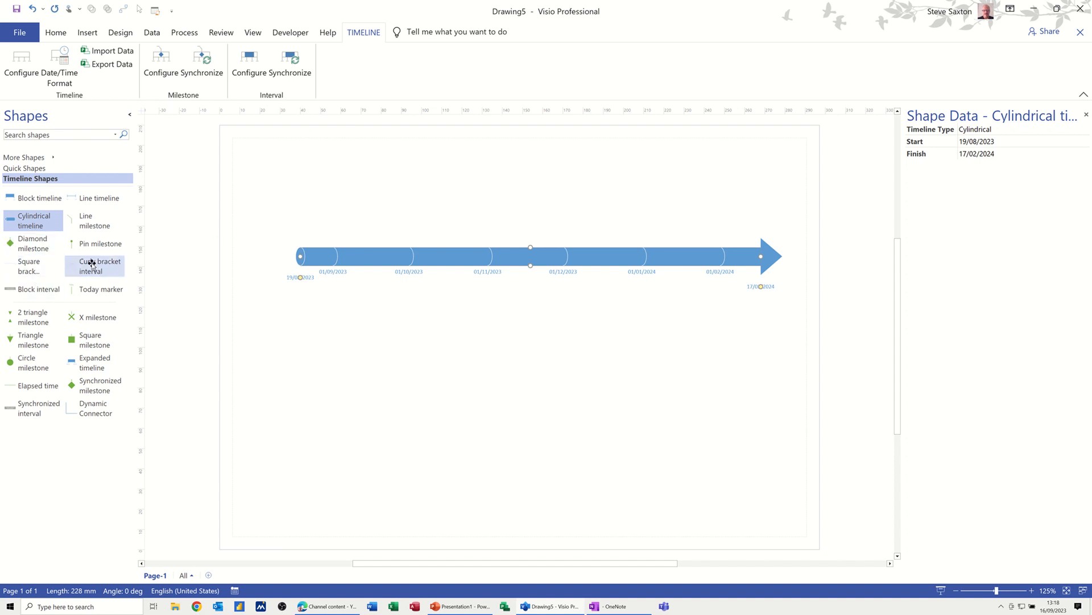
drag(91, 291, 317, 255)
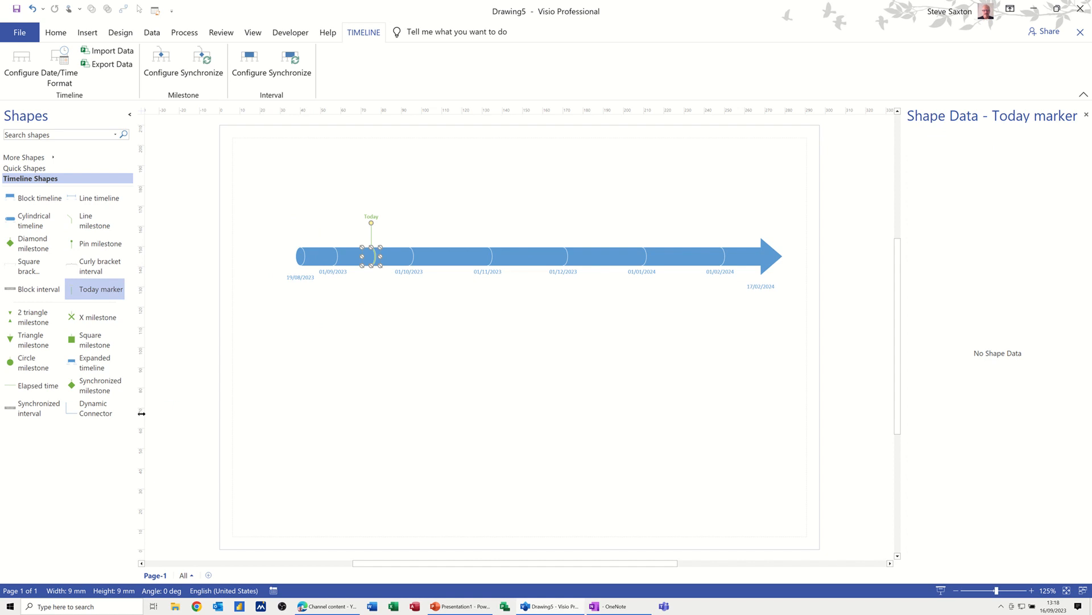
drag(24, 383, 334, 251)
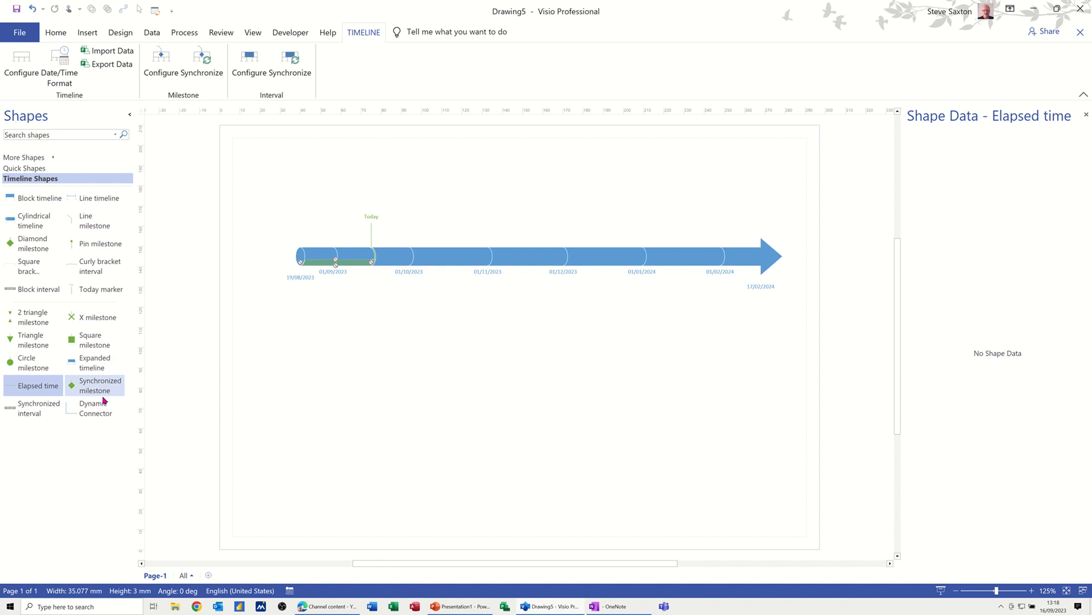
Add a curly bracket interval from 01/10/2023 to 02/11/2023 described as Phase 1, and move its bracket and label below the timeline
drag(97, 266, 452, 245)
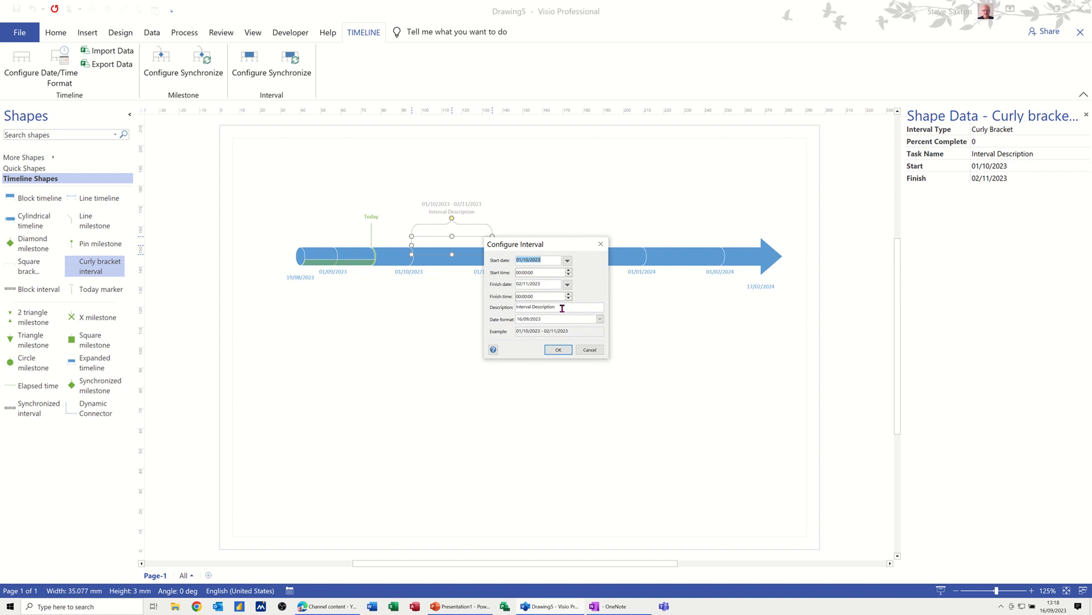
drag(562, 308, 507, 312)
text(Phase 1)
click(558, 349)
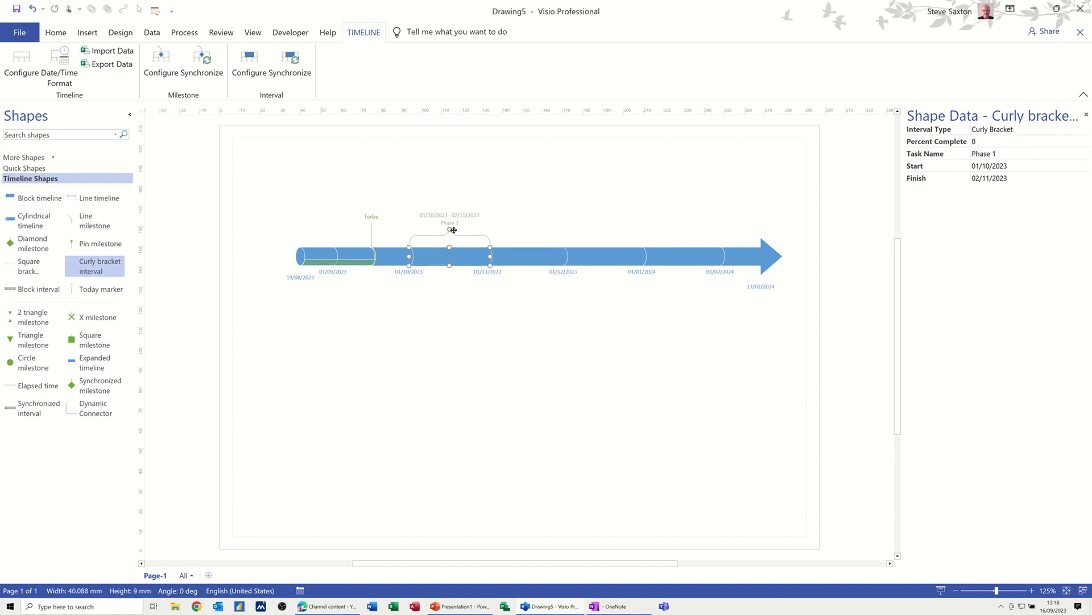
drag(450, 288, 449, 316)
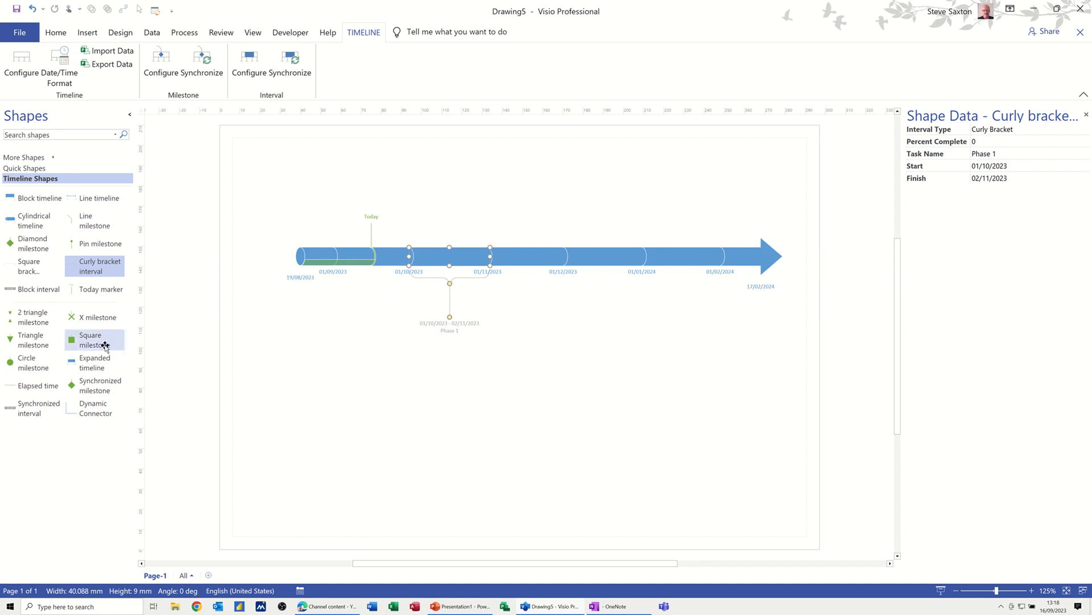
Add a square milestone dated 19/11/2023 to the timeline, and review the shape data of the Phase 1 interval and the timeline
drag(102, 344, 536, 254)
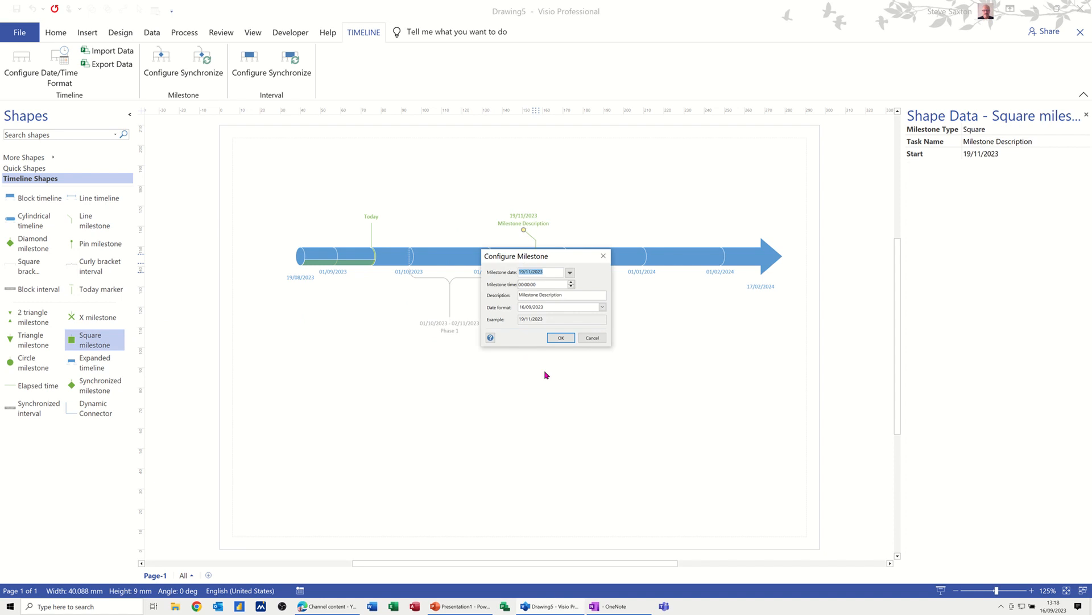
click(560, 337)
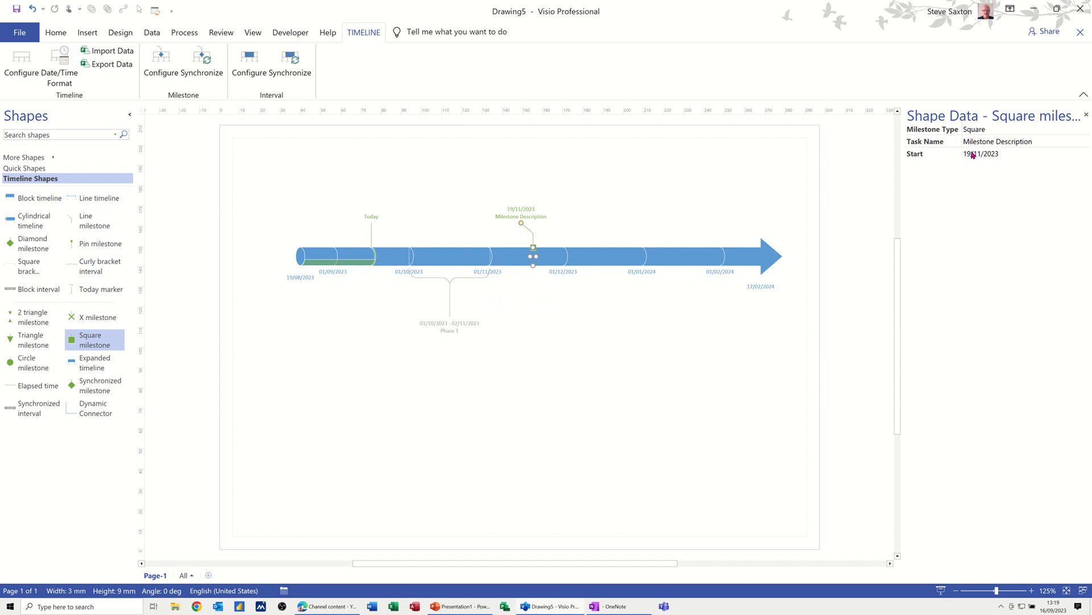
click(462, 277)
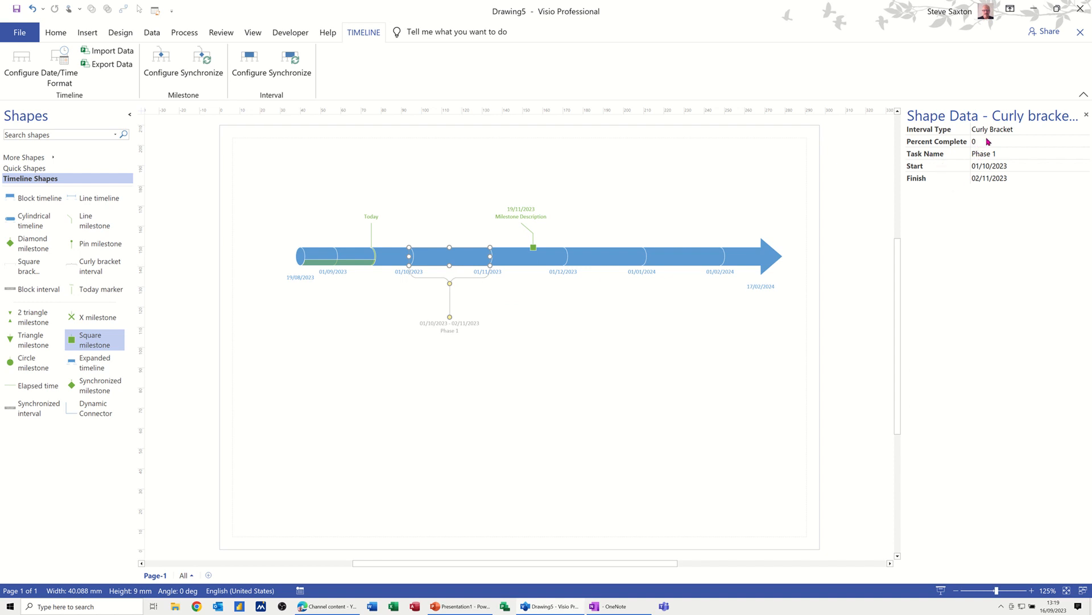
click(688, 258)
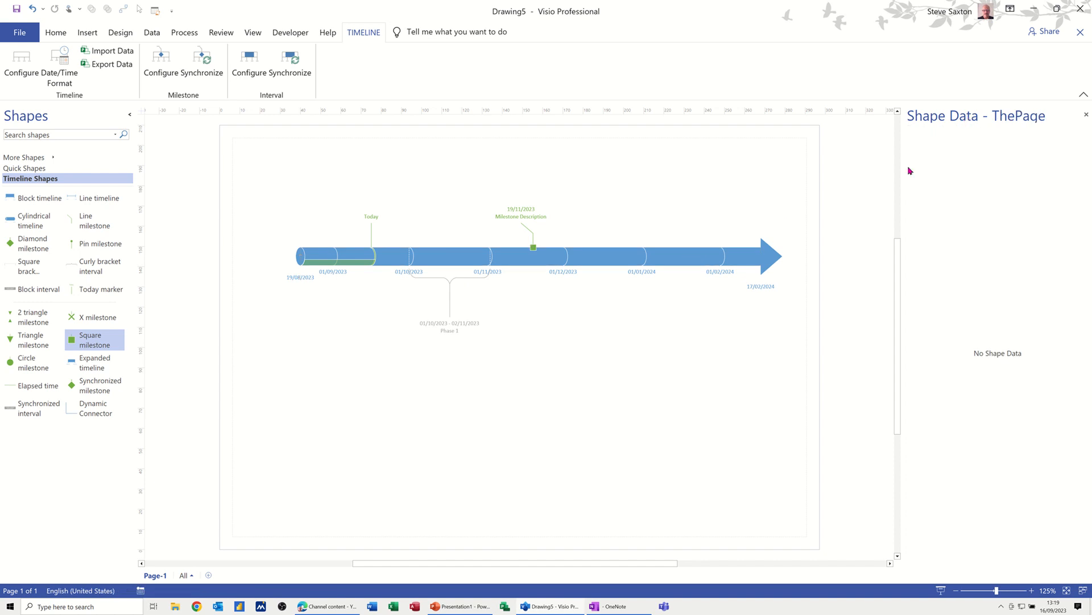
click(683, 256)
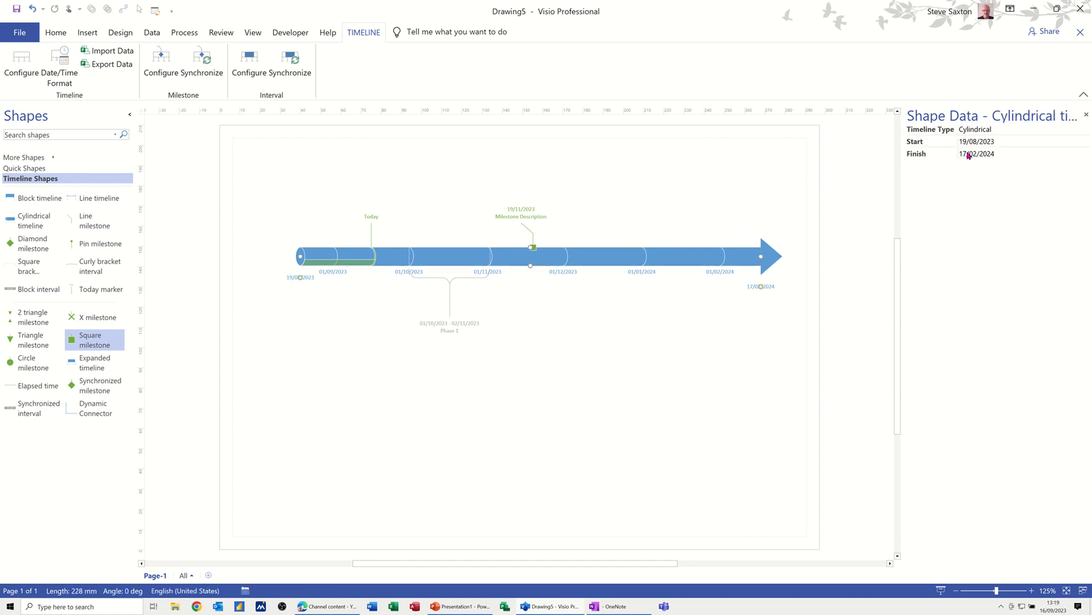